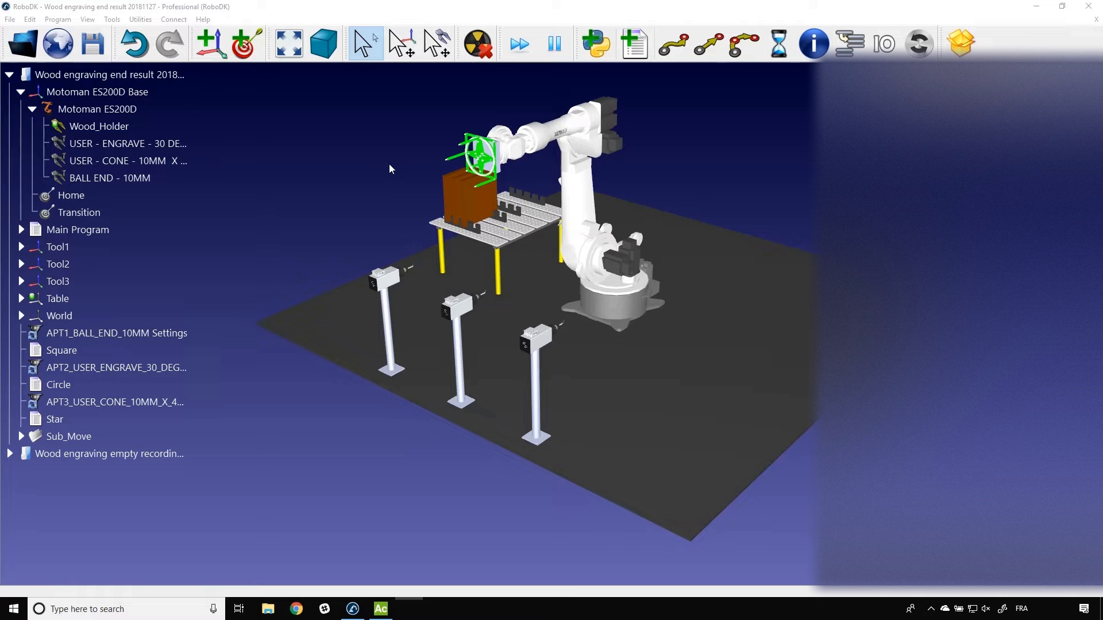
Step: Run the Main Program simulation and inspect the contents of the Tool1, Tool2 and Tool3 reference frames
{"action": "double_click", "coordinate": [111, 229]}
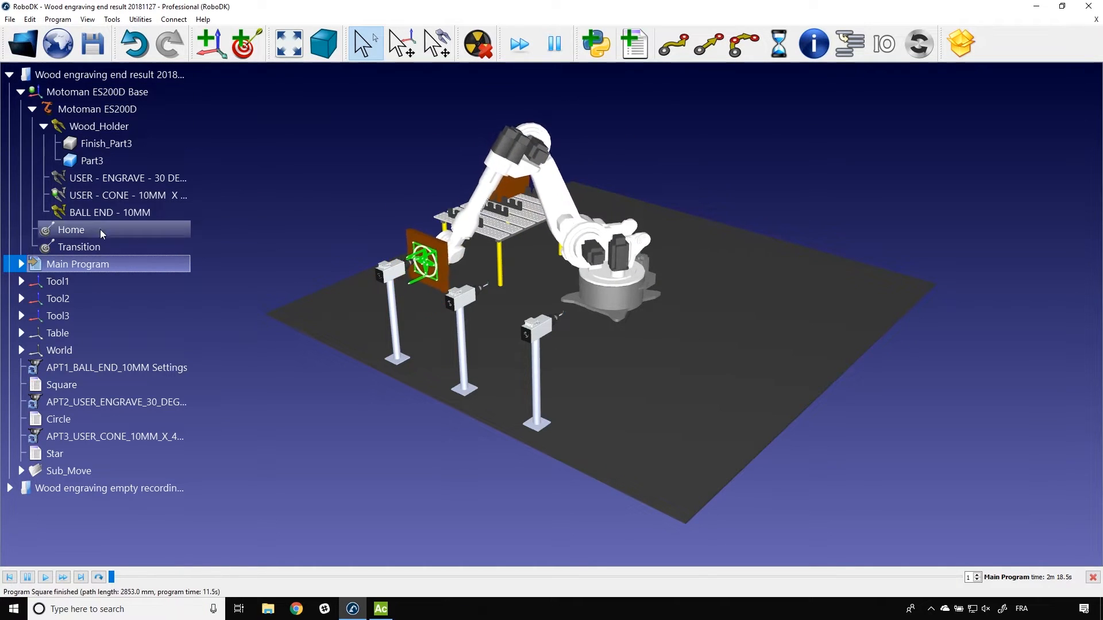
{"action": "left_click", "coordinate": [20, 282]}
{"action": "left_click", "coordinate": [21, 367]}
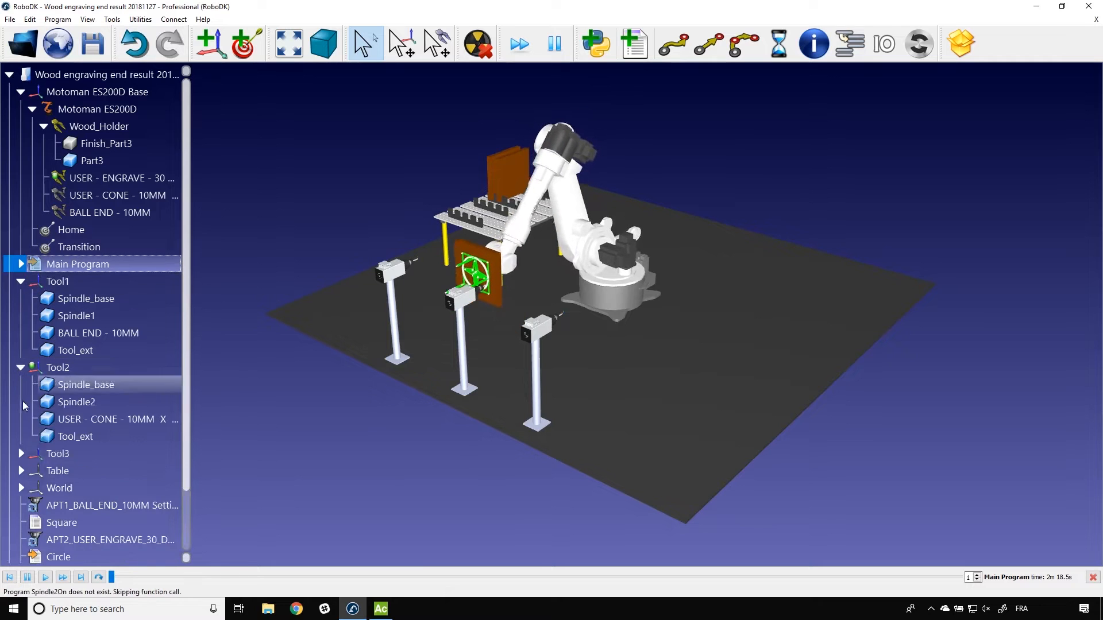
{"action": "left_click", "coordinate": [21, 453]}
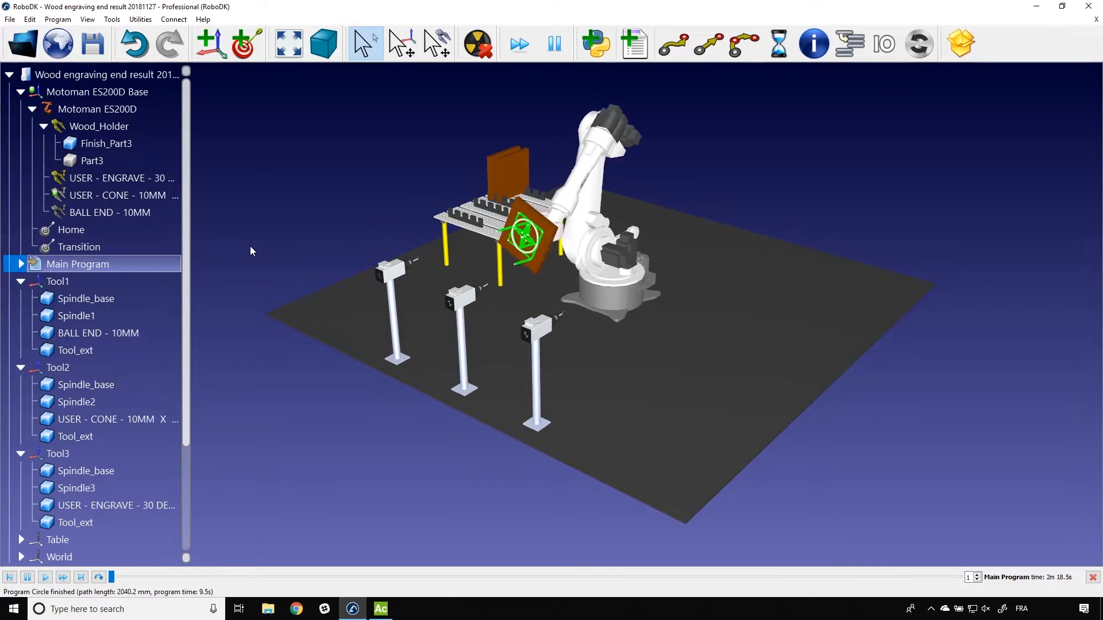
{"action": "left_click", "coordinate": [20, 281]}
{"action": "left_click", "coordinate": [20, 299]}
{"action": "left_click", "coordinate": [22, 316]}
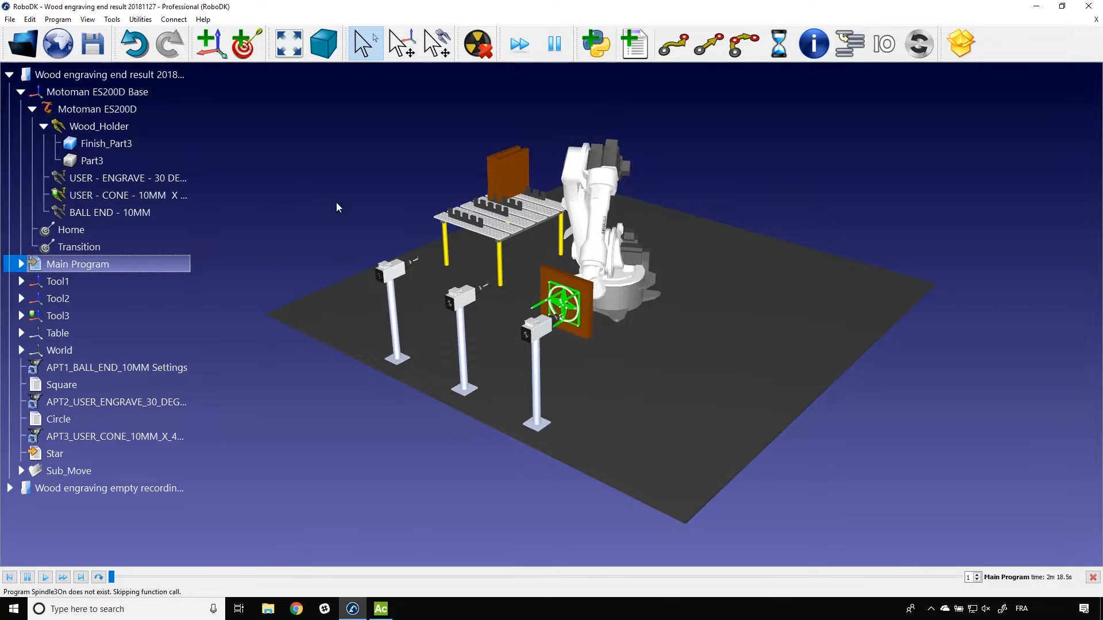
Step: Review the objects and targets in the Table frame, and examine the robot cell from the opposite side
{"action": "left_click", "coordinate": [21, 333]}
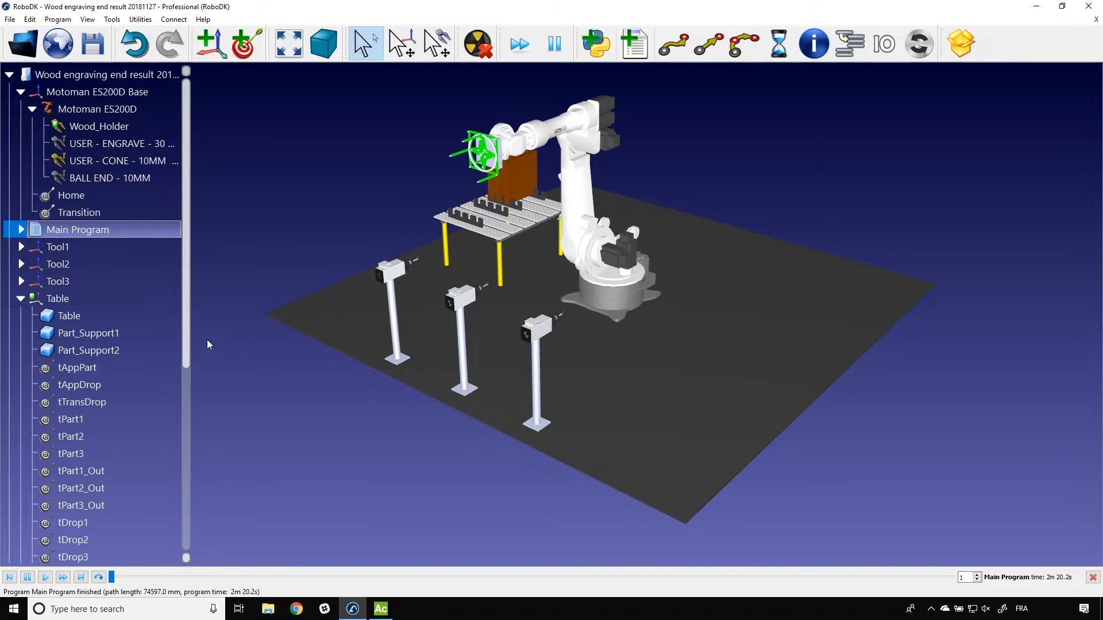
{"action": "left_click_drag", "start_coordinate": [185, 353], "coordinate": [180, 439]}
{"action": "left_click", "coordinate": [21, 152]}
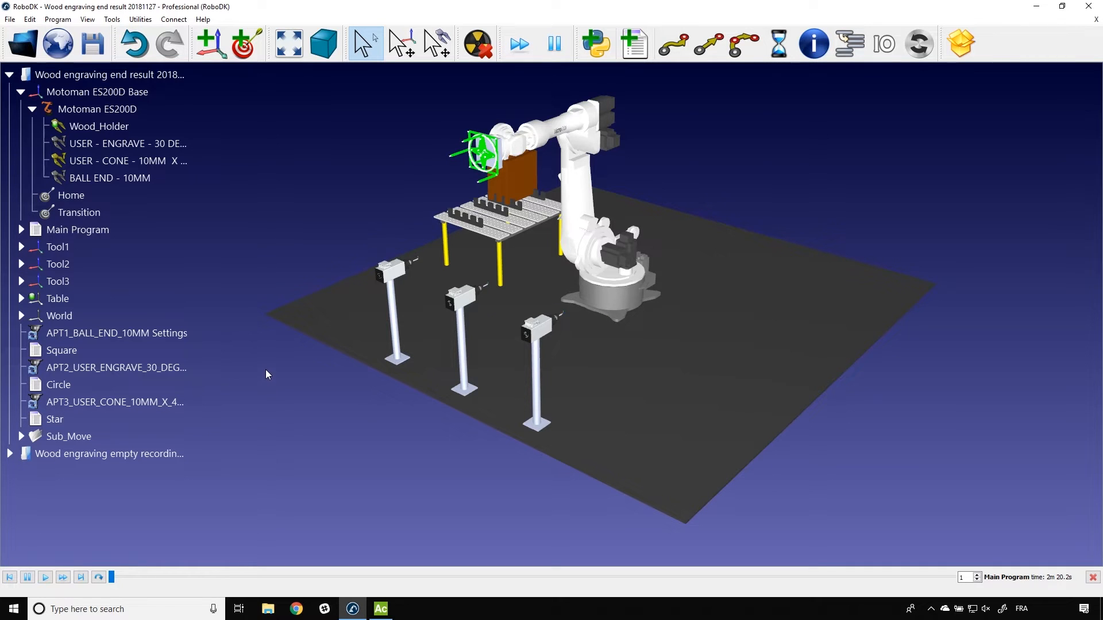
{"action": "left_click_drag", "start_coordinate": [265, 370], "coordinate": [460, 388]}
{"action": "left_click_drag", "start_coordinate": [321, 430], "coordinate": [362, 401]}
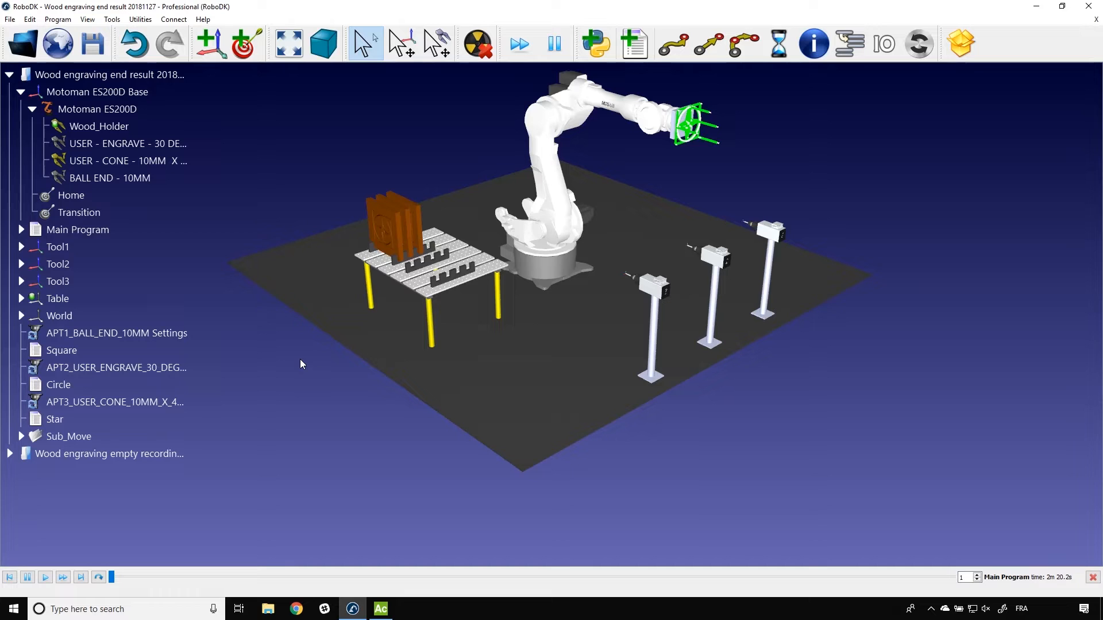
Step: Collapse the end-result station and activate the wood engraving empty recording station
{"action": "left_click", "coordinate": [10, 74]}
{"action": "left_click", "coordinate": [86, 92]}
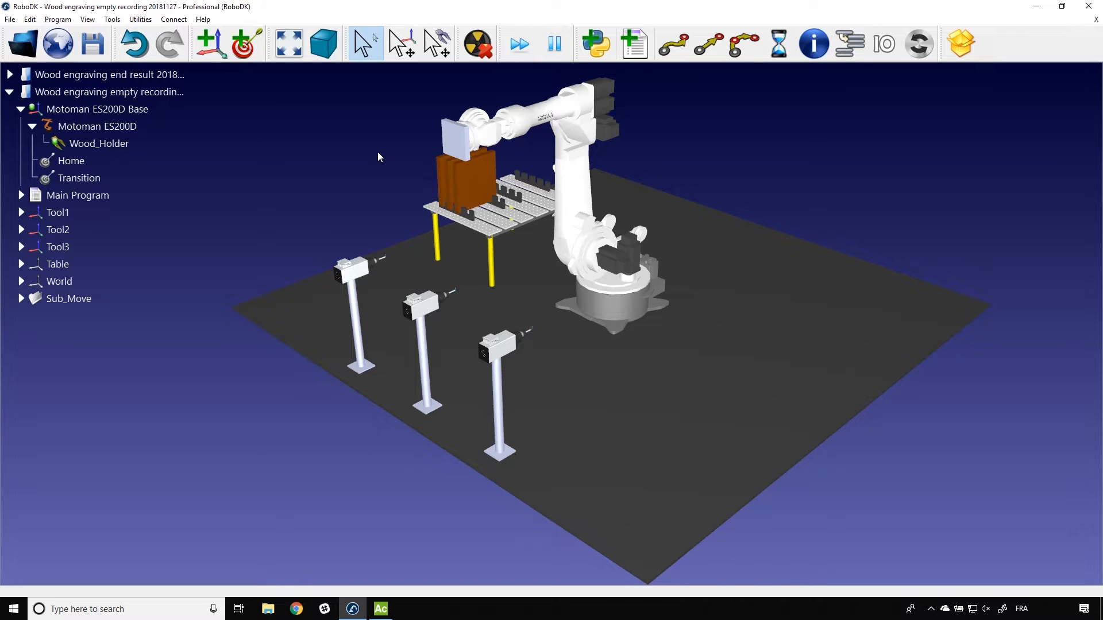
Step: Switch to Alphacam, launch Robot Integration, save the station as Wood engraving empty recording 20181127-2.rdk, and return to RoboDK
{"action": "left_click", "coordinate": [381, 609]}
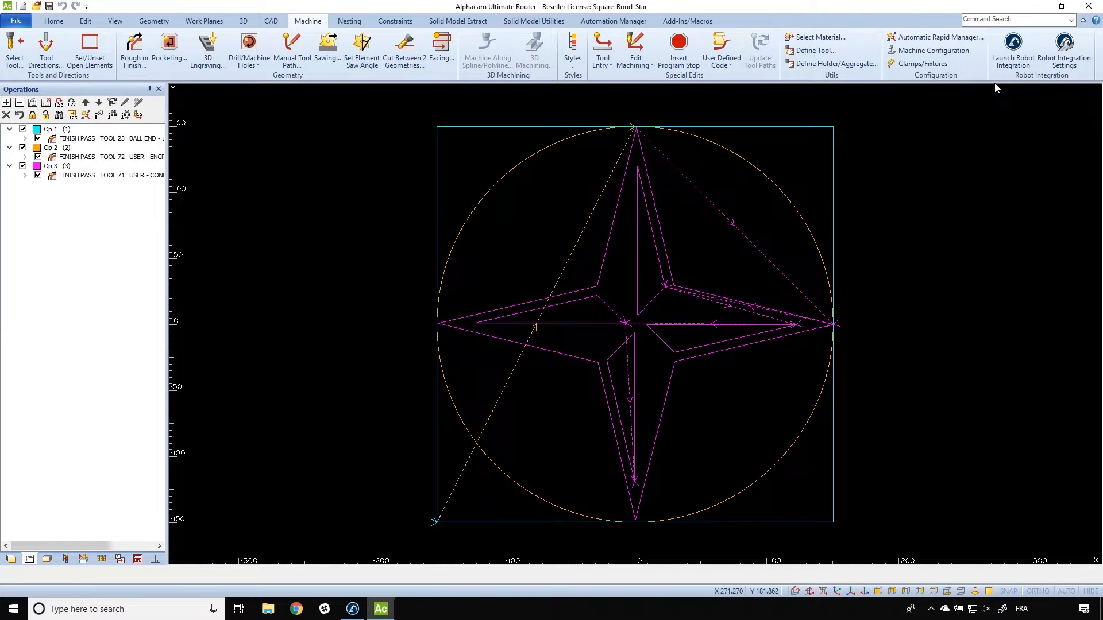
{"action": "left_click", "coordinate": [998, 55]}
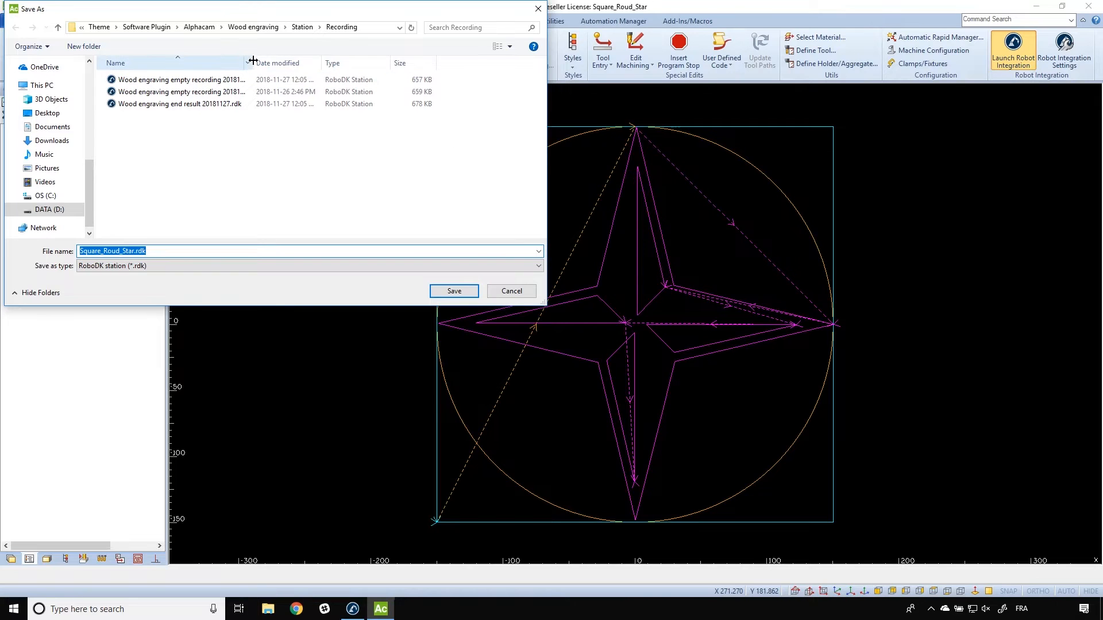
{"action": "left_click_drag", "start_coordinate": [253, 60], "coordinate": [303, 61]}
{"action": "left_click", "coordinate": [236, 92]}
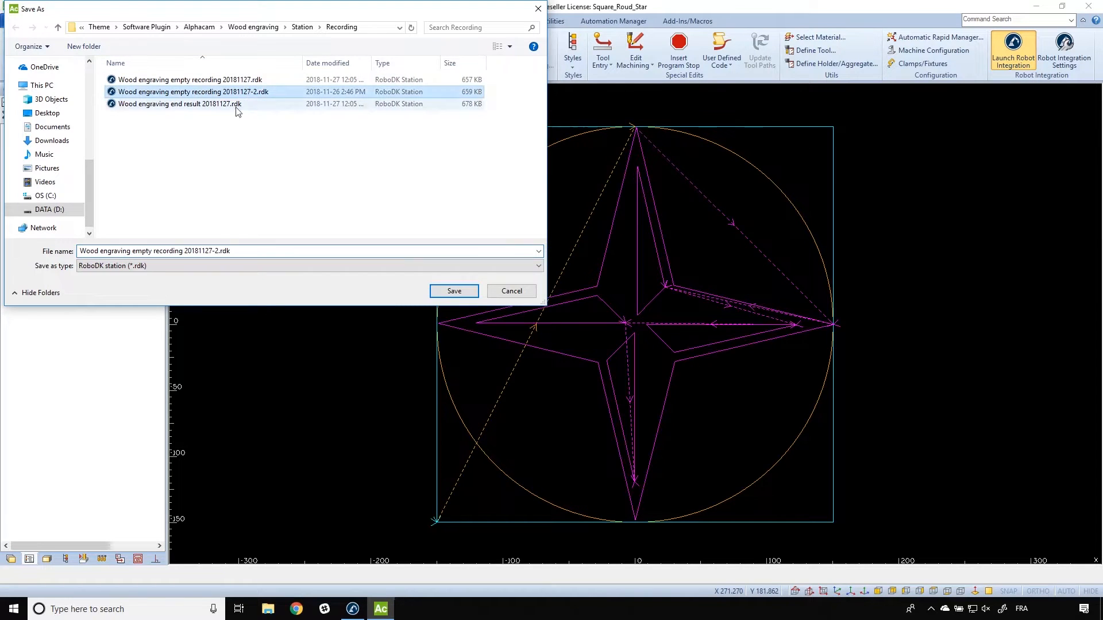
{"action": "left_click", "coordinate": [454, 292]}
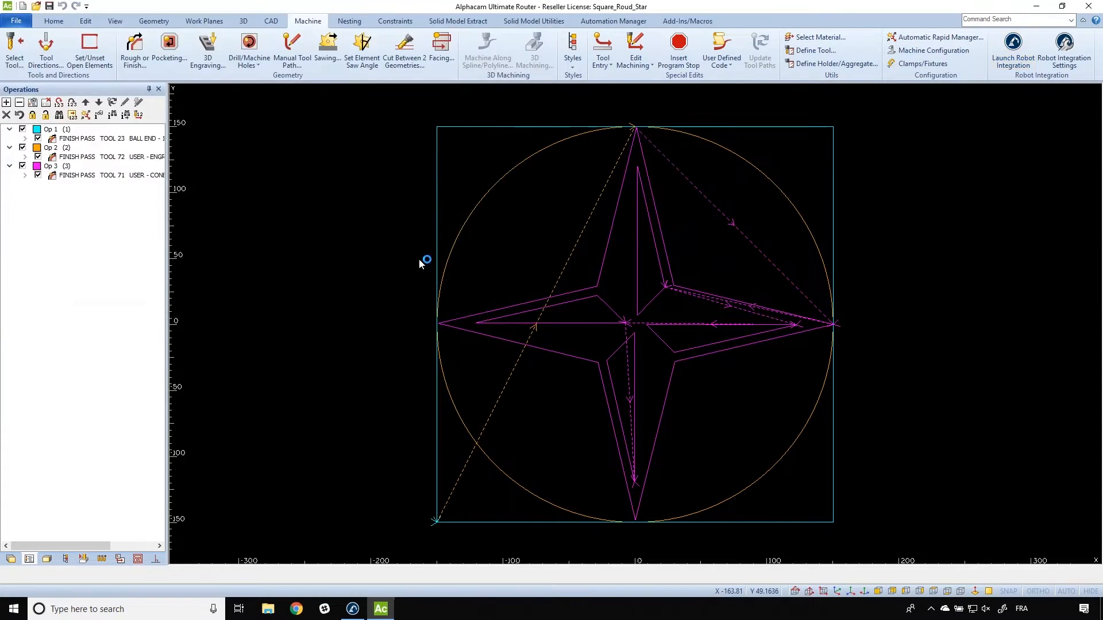
{"action": "left_click", "coordinate": [354, 602]}
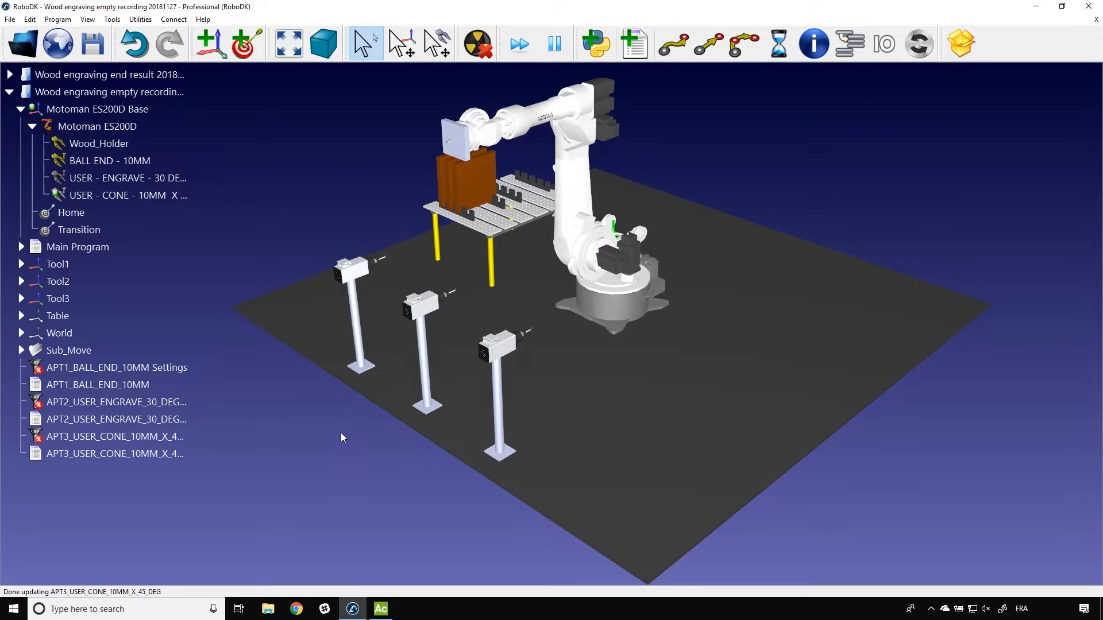
{"action": "right_click_drag", "start_coordinate": [340, 432], "coordinate": [397, 437]}
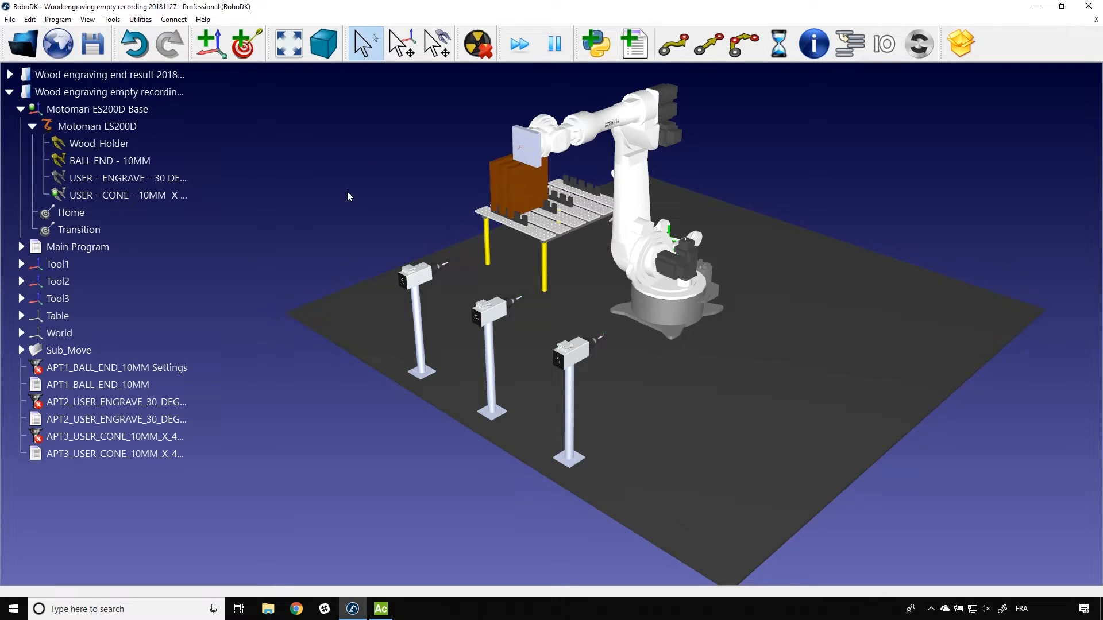
Step: Set the Z offset of the BALL END - 10MM tool center point to 85 mm
{"action": "double_click", "coordinate": [154, 159]}
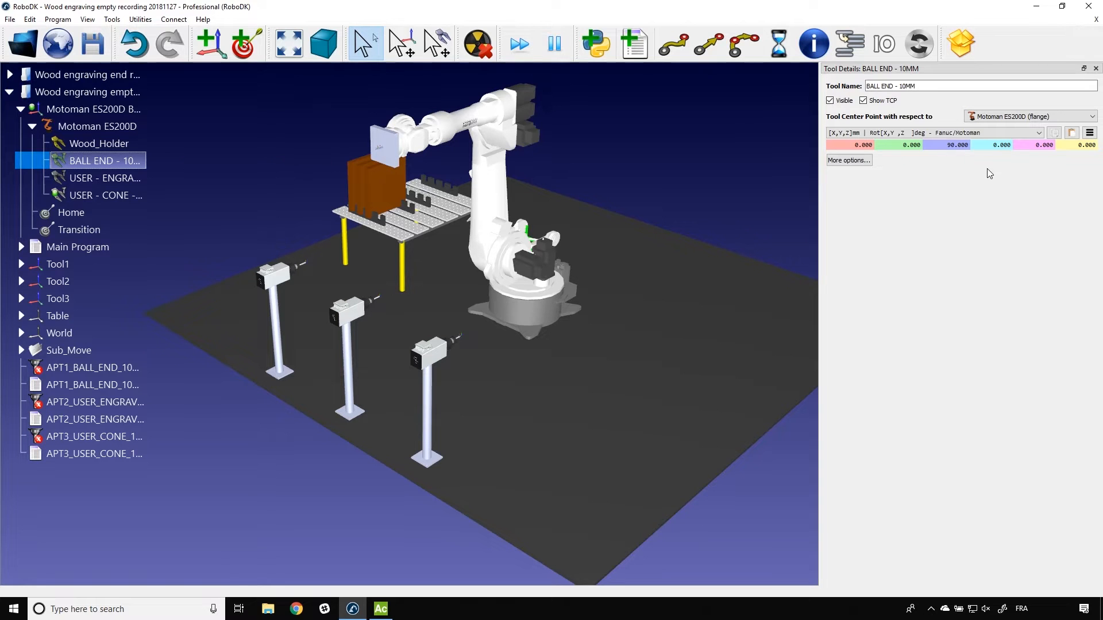
{"action": "scroll", "coordinate": [349, 136], "scroll_direction": "up", "scroll_amount": 5}
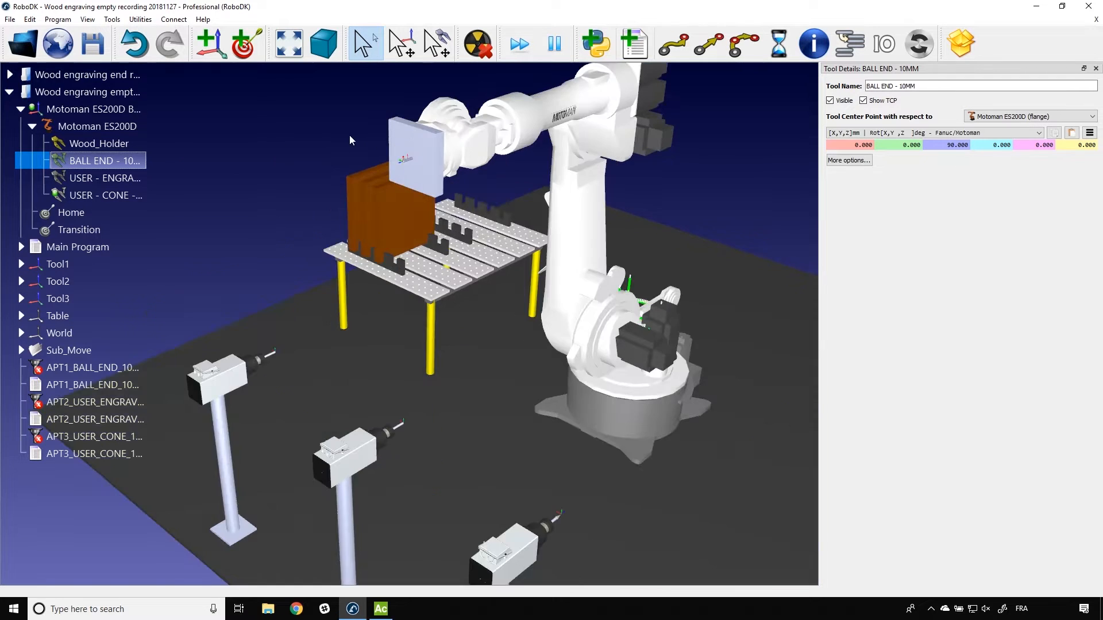
{"action": "right_click_drag", "start_coordinate": [414, 146], "coordinate": [381, 162]}
{"action": "scroll", "coordinate": [381, 163], "scroll_direction": "down", "scroll_amount": 2}
{"action": "scroll", "coordinate": [377, 211], "scroll_direction": "up", "scroll_amount": 2}
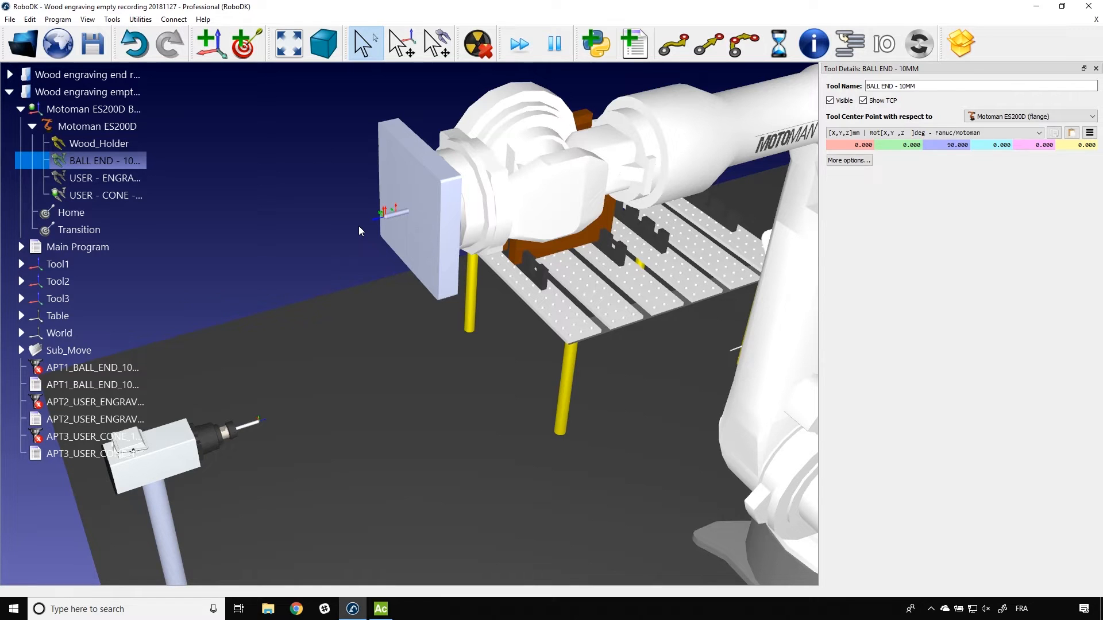
{"action": "left_click_drag", "start_coordinate": [942, 147], "coordinate": [979, 150]}
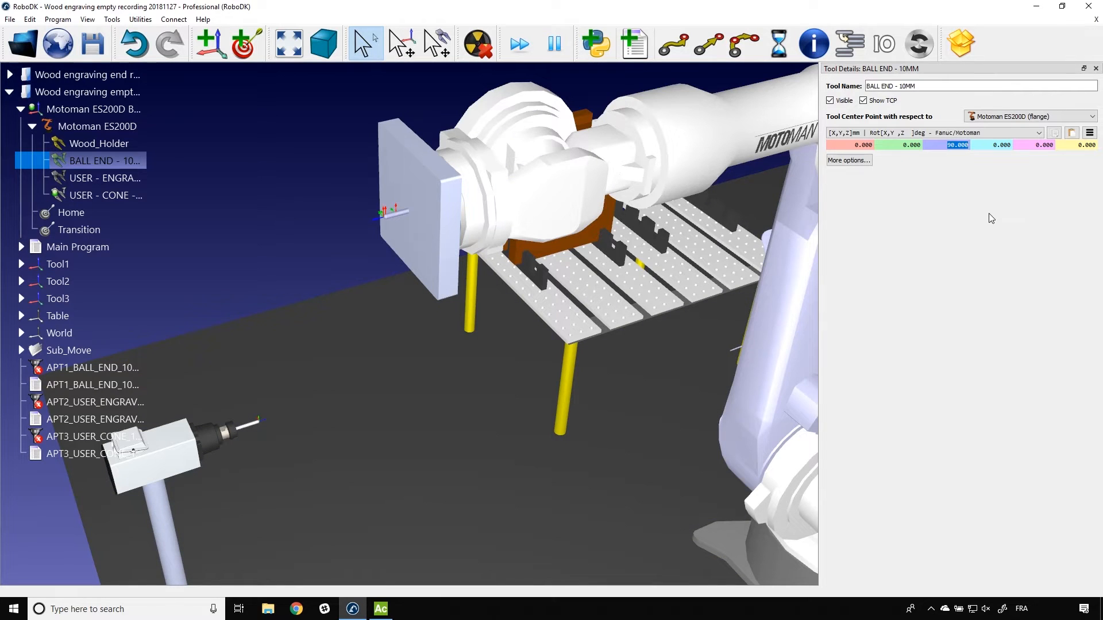
{"action": "type", "text": "85"}
{"action": "key", "text": "Return"}
Step: Set the Z offset of the USER - ENGRAVE - 30 DEG POINT END tool center point to 85 mm
{"action": "double_click", "coordinate": [143, 180]}
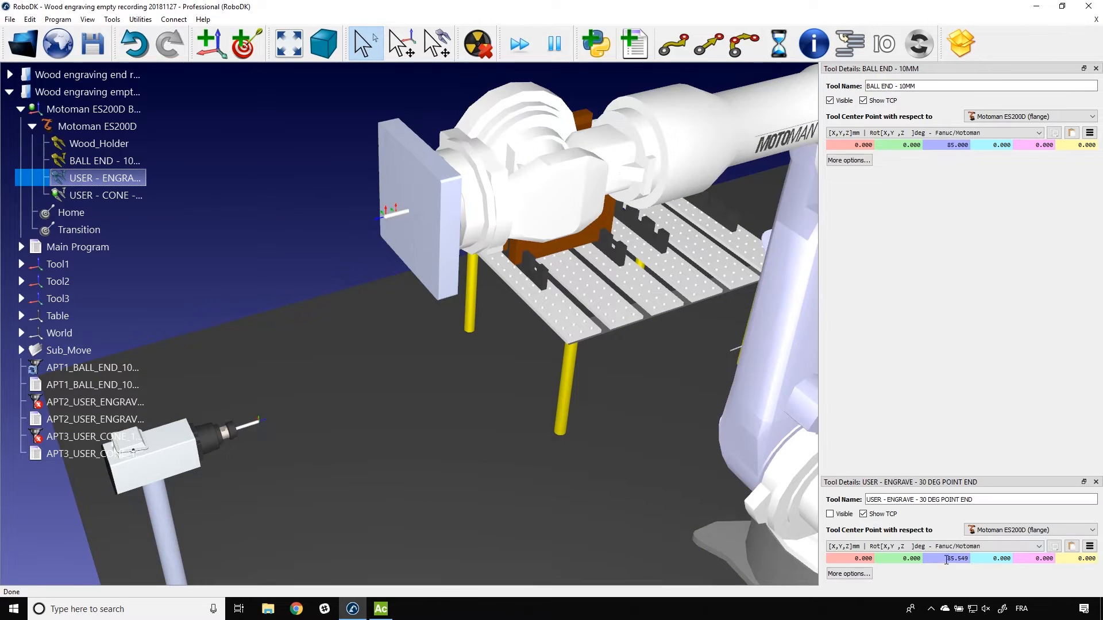
{"action": "left_click_drag", "start_coordinate": [943, 558], "coordinate": [1005, 567]}
{"action": "type", "text": "85"}
{"action": "key", "text": "Return"}
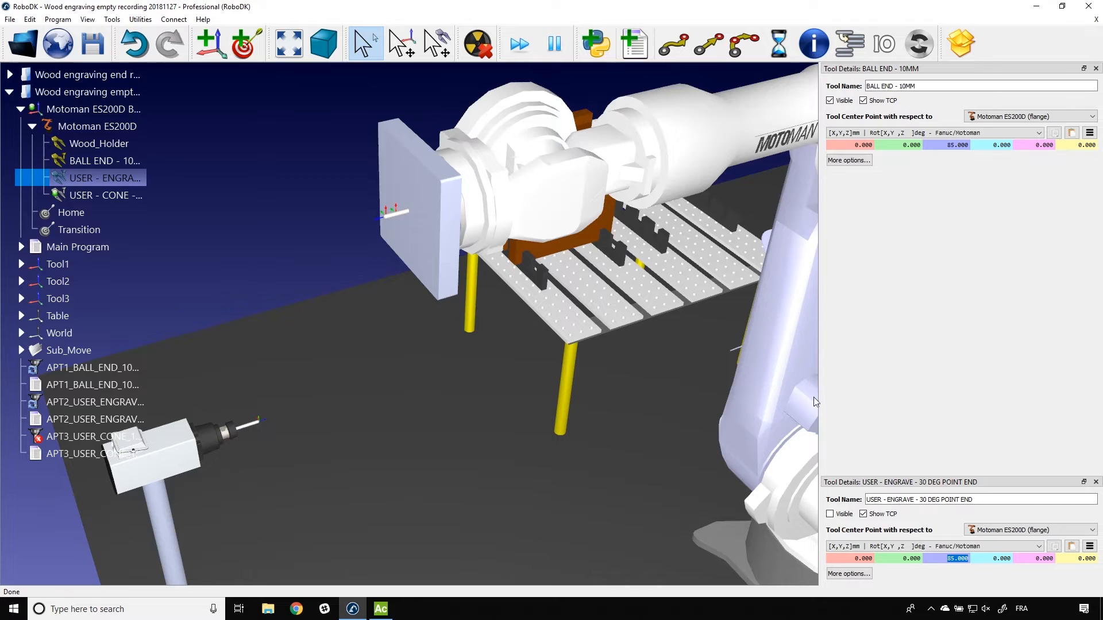
Step: Set the Z offset of the USER - CONE - 10MM X 45 DEG tool center point to 85 mm and close all tool details
{"action": "double_click", "coordinate": [142, 196]}
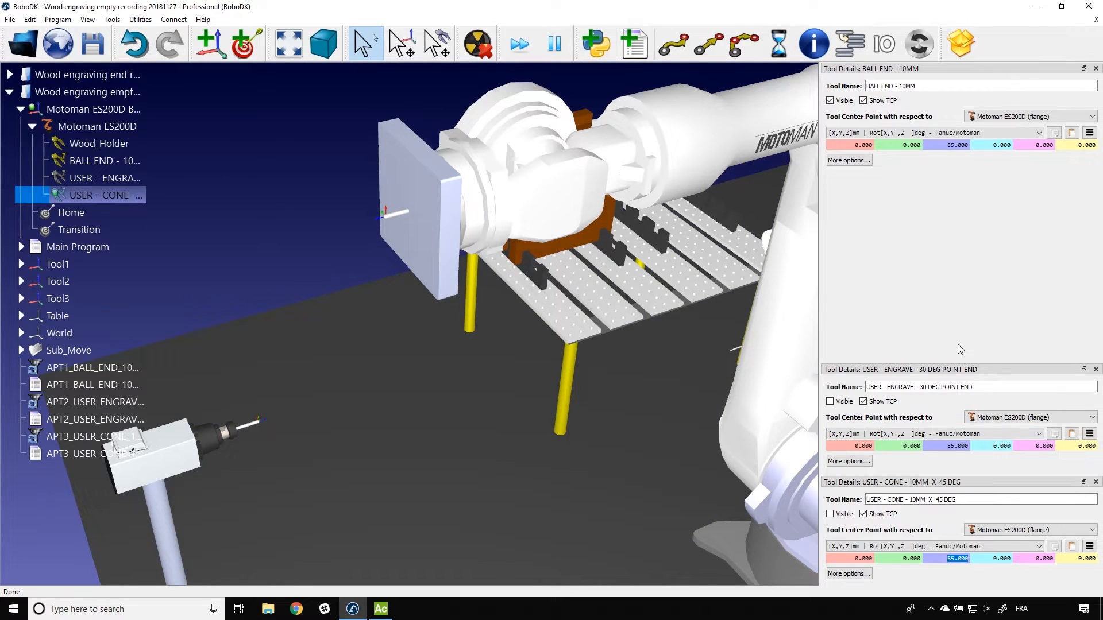
{"action": "left_click", "coordinate": [1095, 69]}
{"action": "left_click", "coordinate": [1095, 69]}
{"action": "left_click", "coordinate": [1095, 68]}
{"action": "scroll", "coordinate": [442, 241], "scroll_direction": "down", "scroll_amount": 10}
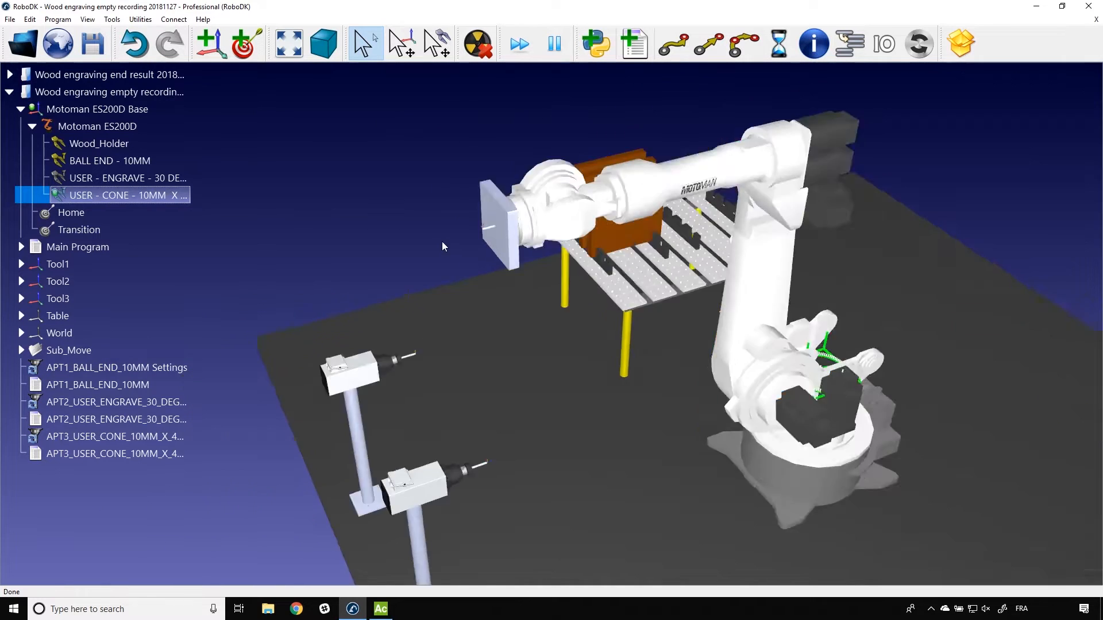
{"action": "scroll", "coordinate": [488, 227], "scroll_direction": "up", "scroll_amount": 3}
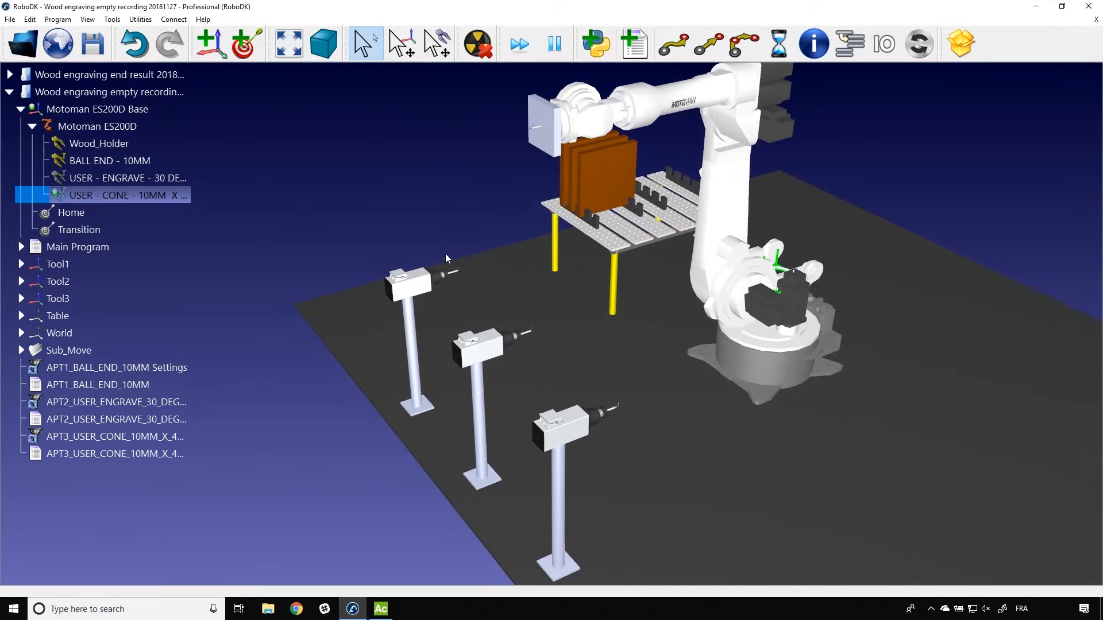
Step: In the APT1_BALL_END_10MM machining settings, set the reference to Tool1 and the algorithm to Robot holds object
{"action": "double_click", "coordinate": [106, 371]}
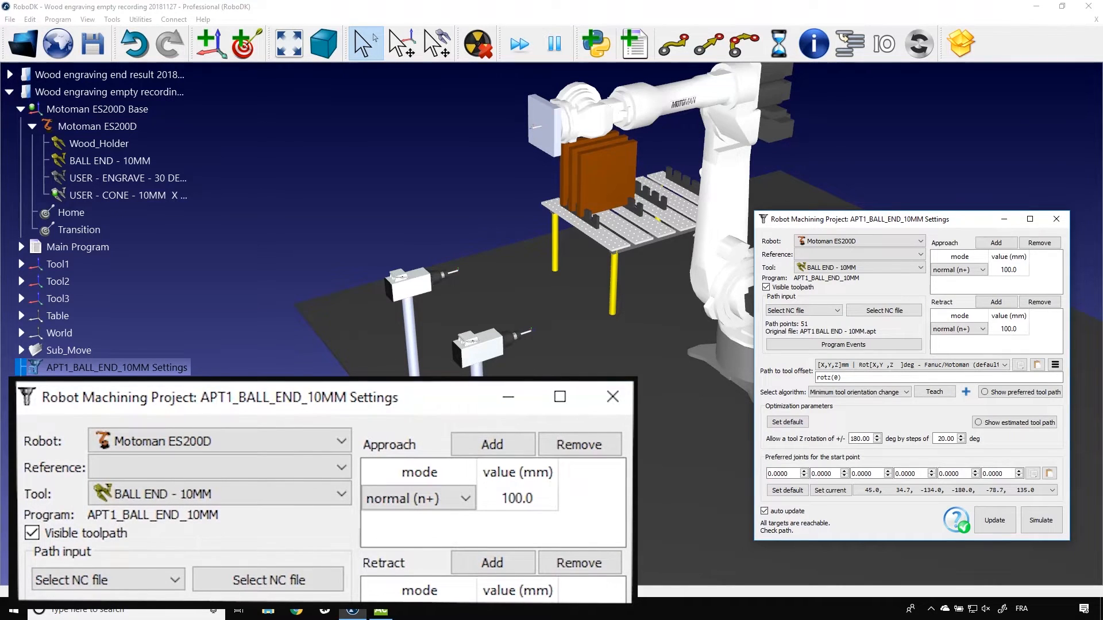
{"action": "left_click", "coordinate": [831, 254]}
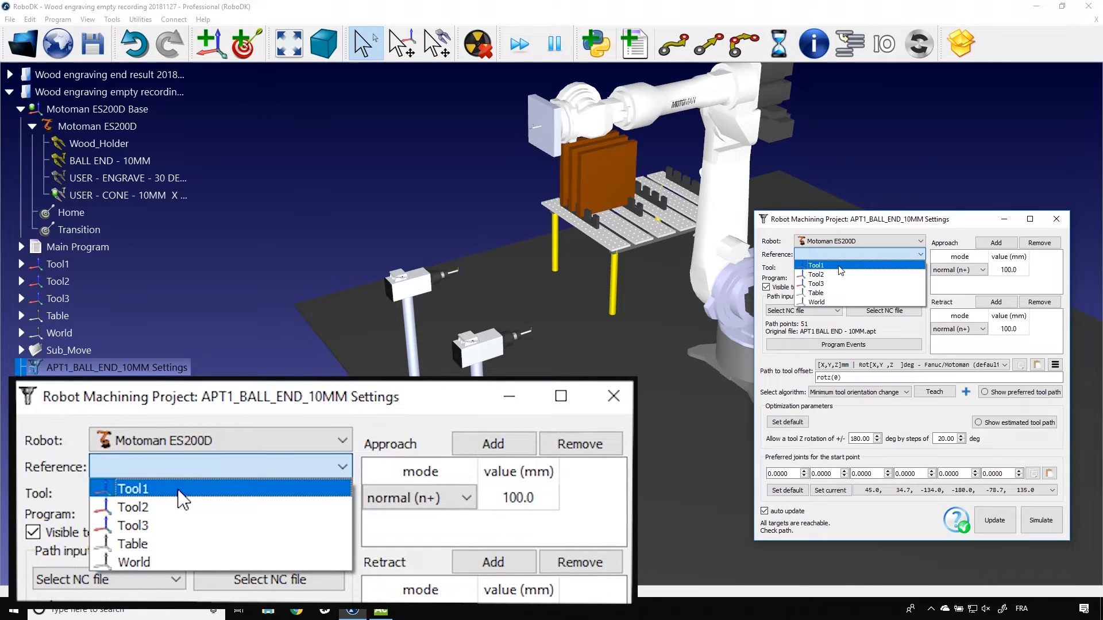
{"action": "left_click", "coordinate": [839, 267]}
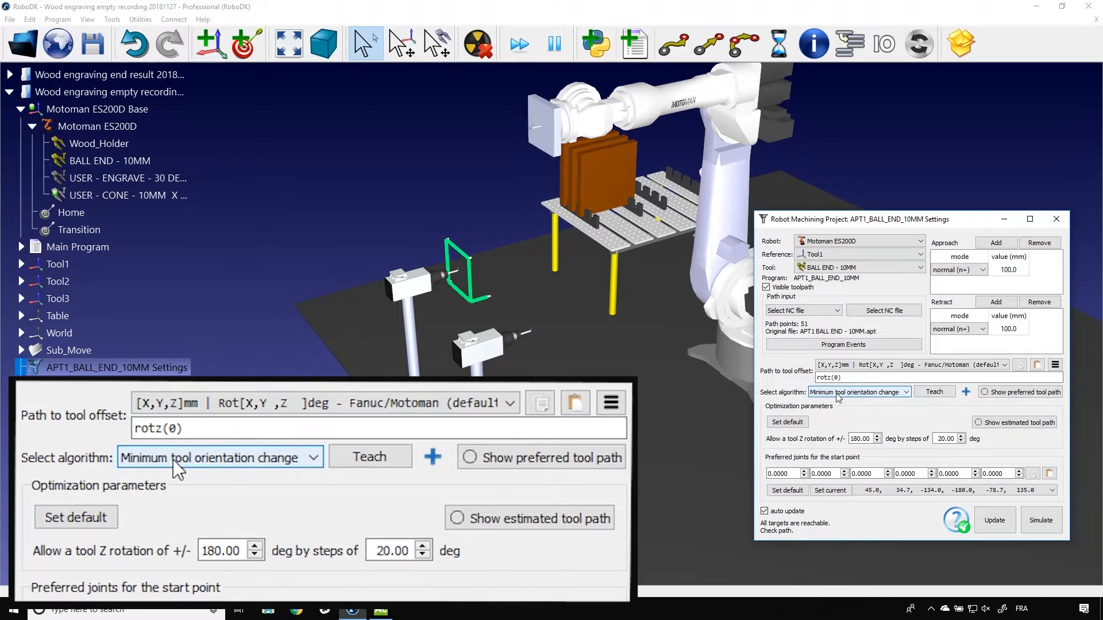
{"action": "mouse_move", "coordinate": [782, 381]}
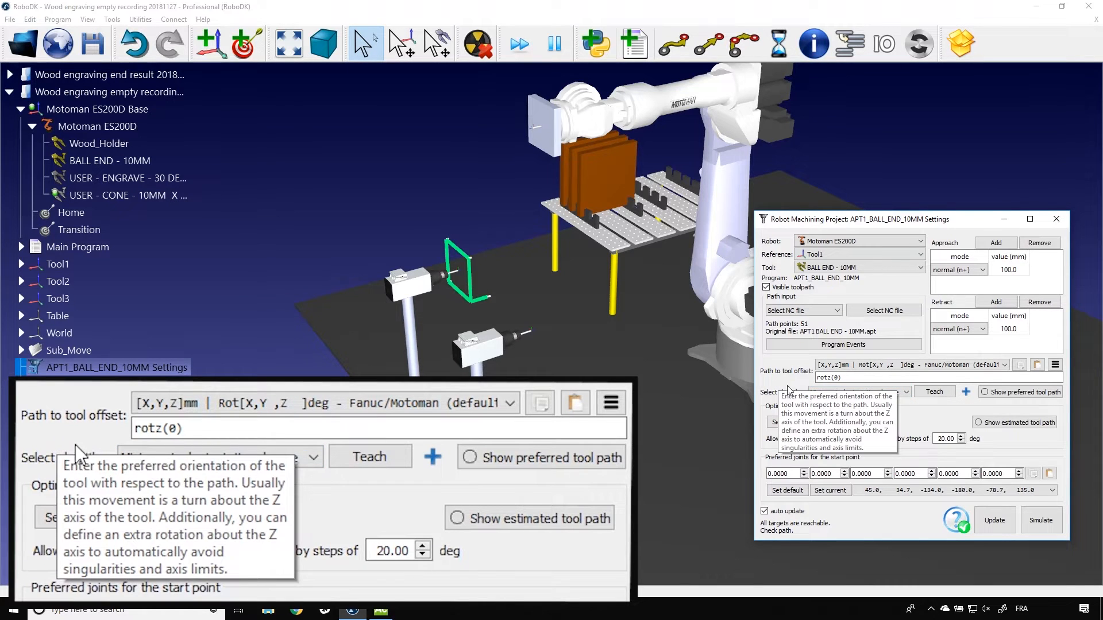
{"action": "left_click", "coordinate": [817, 394]}
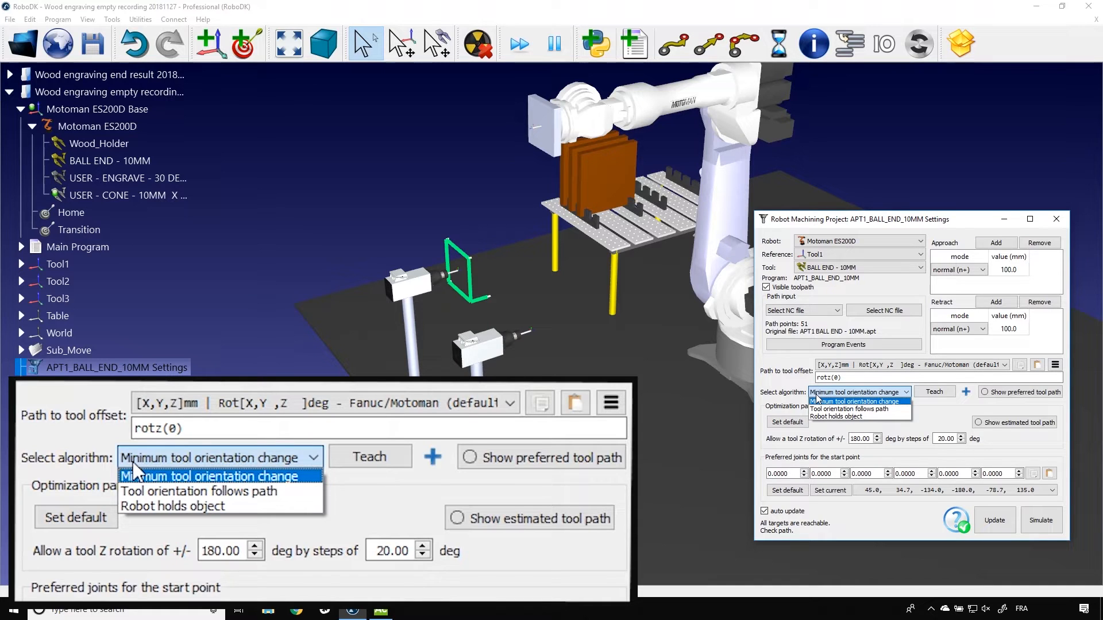
{"action": "left_click", "coordinate": [181, 504]}
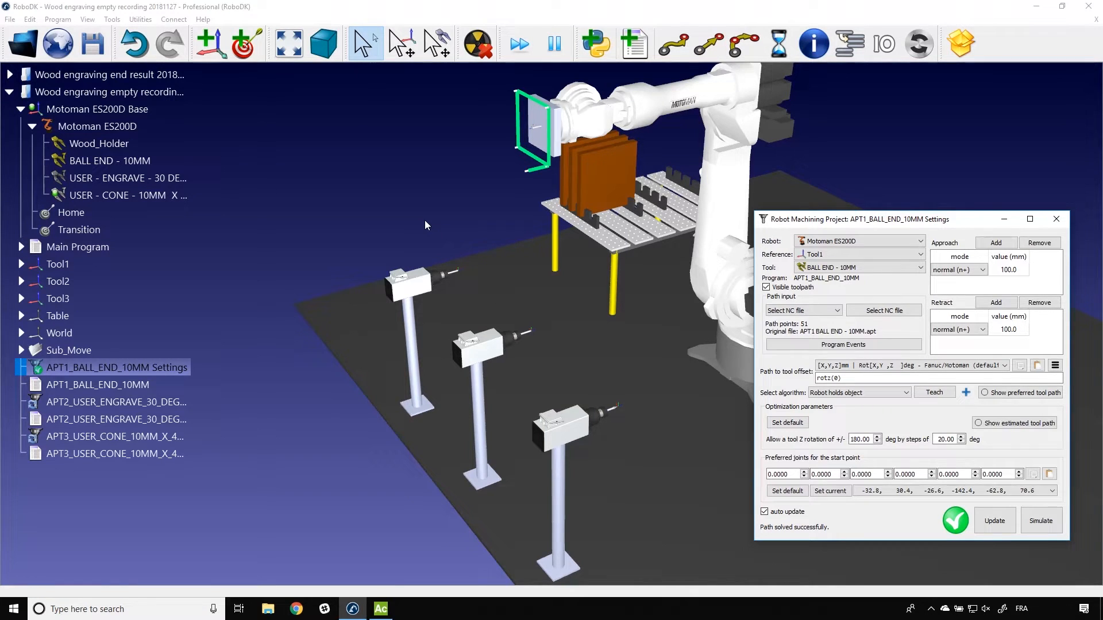
Step: Update and simulate the APT1_BALL_END_10MM program, return the robot to the Transition target, and close the machining settings
{"action": "left_click", "coordinate": [995, 520]}
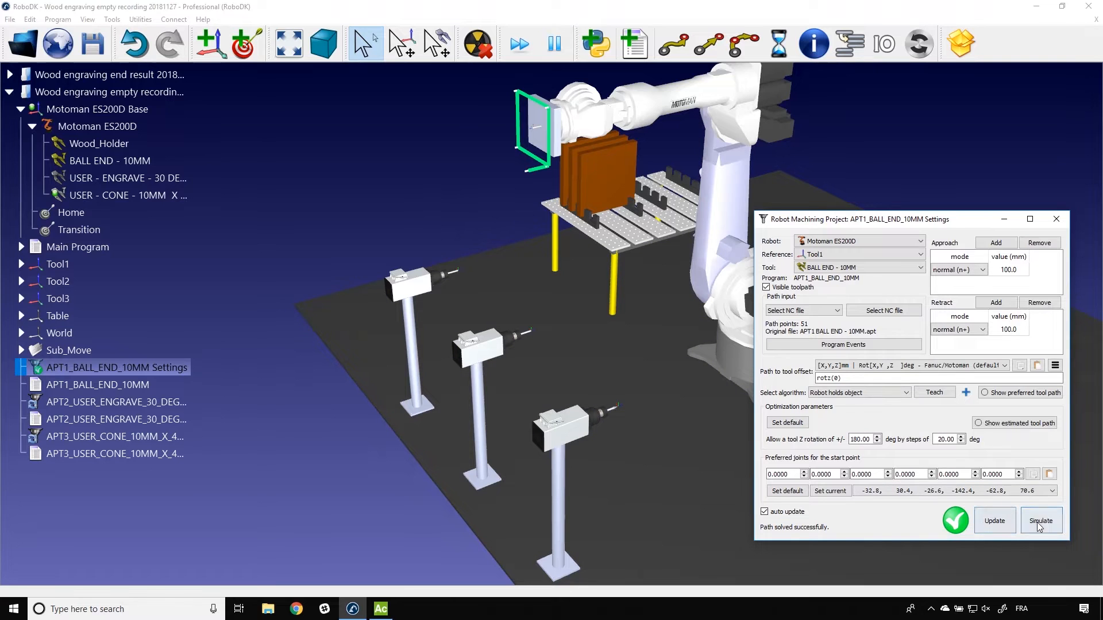
{"action": "left_click", "coordinate": [1051, 522]}
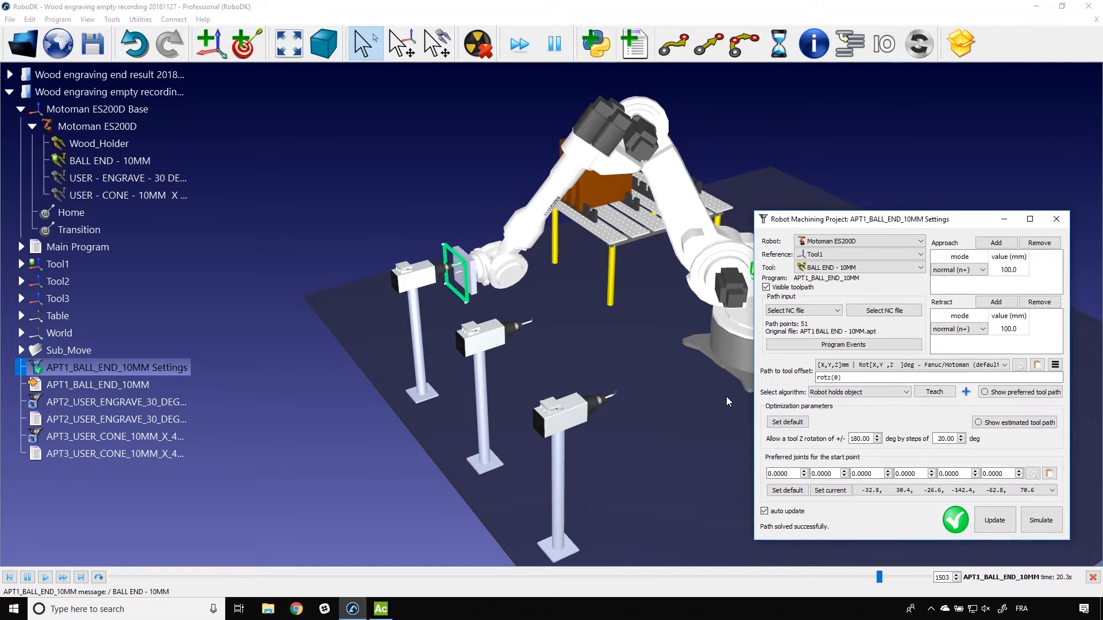
{"action": "double_click", "coordinate": [76, 230]}
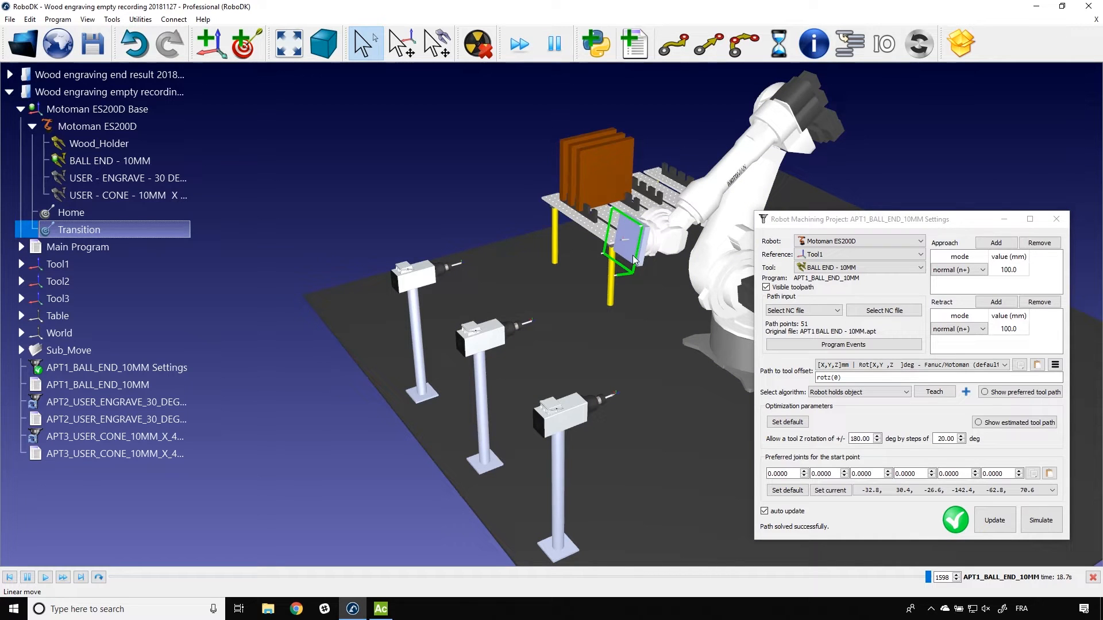
{"action": "left_click", "coordinate": [1055, 220]}
Step: Set the reference of the APT2_USER_ENGRAVE_30_DEG_POINT_END machining settings to Tool2
{"action": "double_click", "coordinate": [127, 400]}
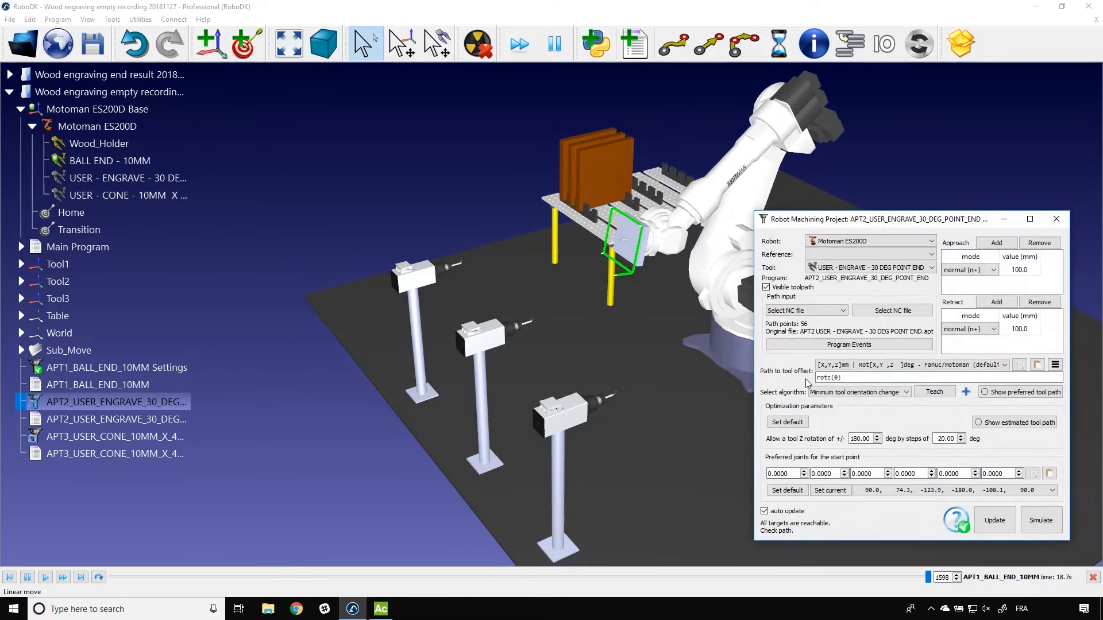
{"action": "left_click", "coordinate": [844, 254]}
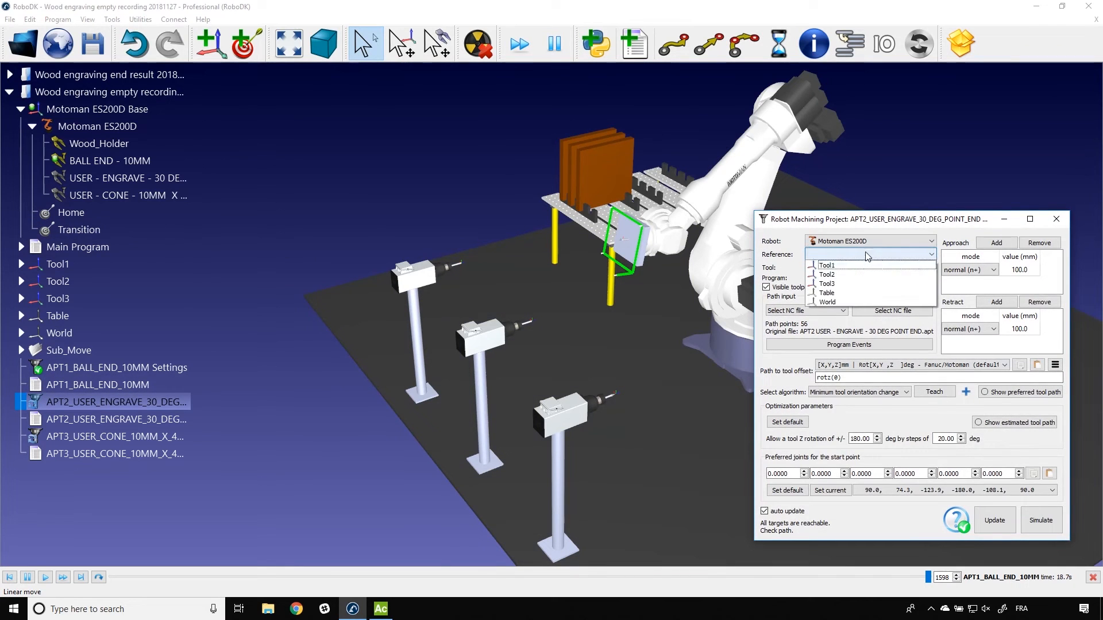
{"action": "left_click", "coordinate": [841, 274]}
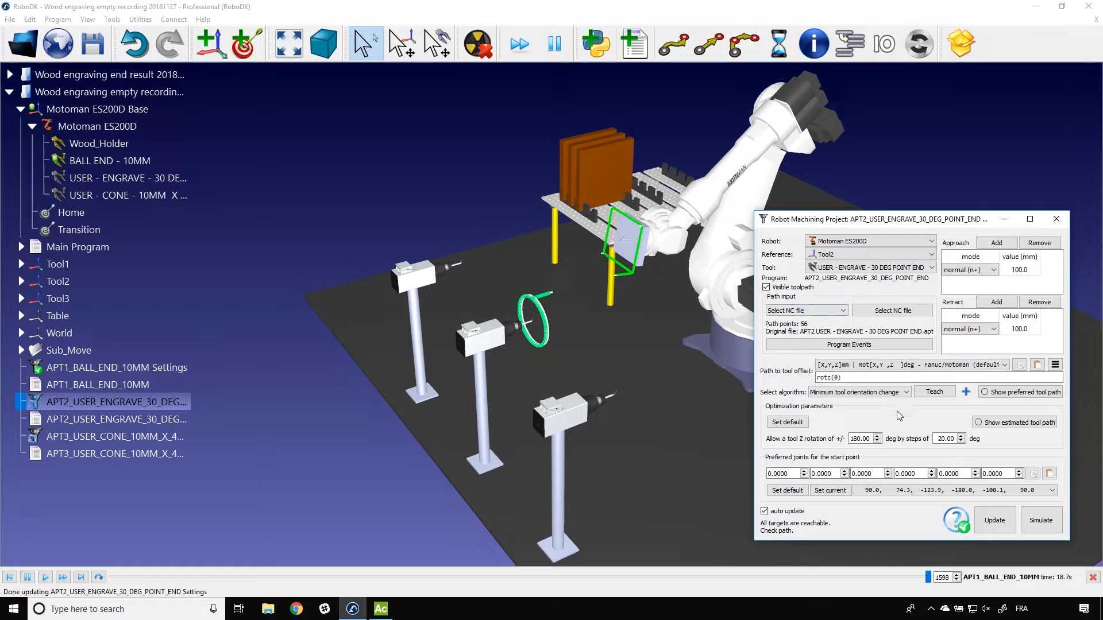
Step: Set the APT2_USER_ENGRAVE_30_DEG_POINT_END algorithm to Robot holds object, update the program and close its machining settings
{"action": "left_click", "coordinate": [856, 396]}
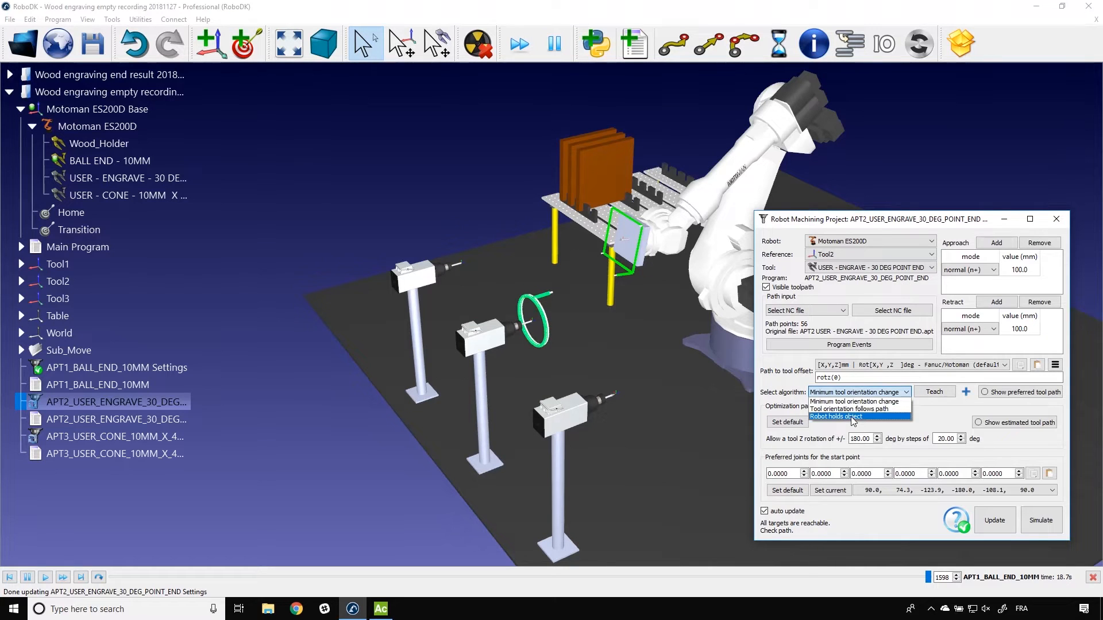
{"action": "left_click", "coordinate": [850, 417]}
{"action": "left_click", "coordinate": [994, 520]}
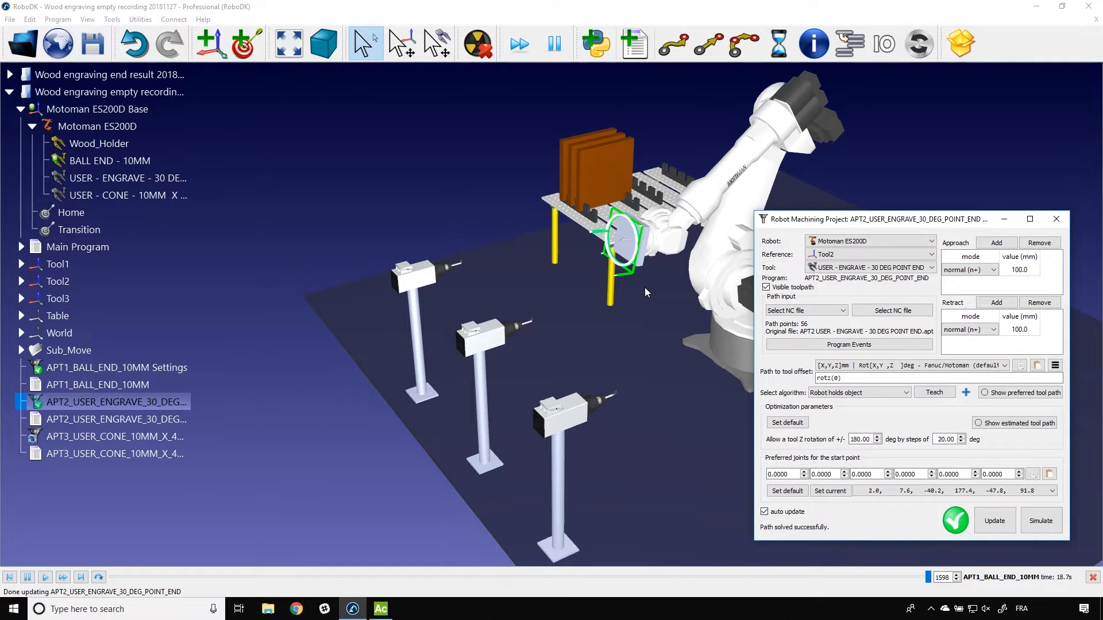
{"action": "left_click", "coordinate": [1053, 222]}
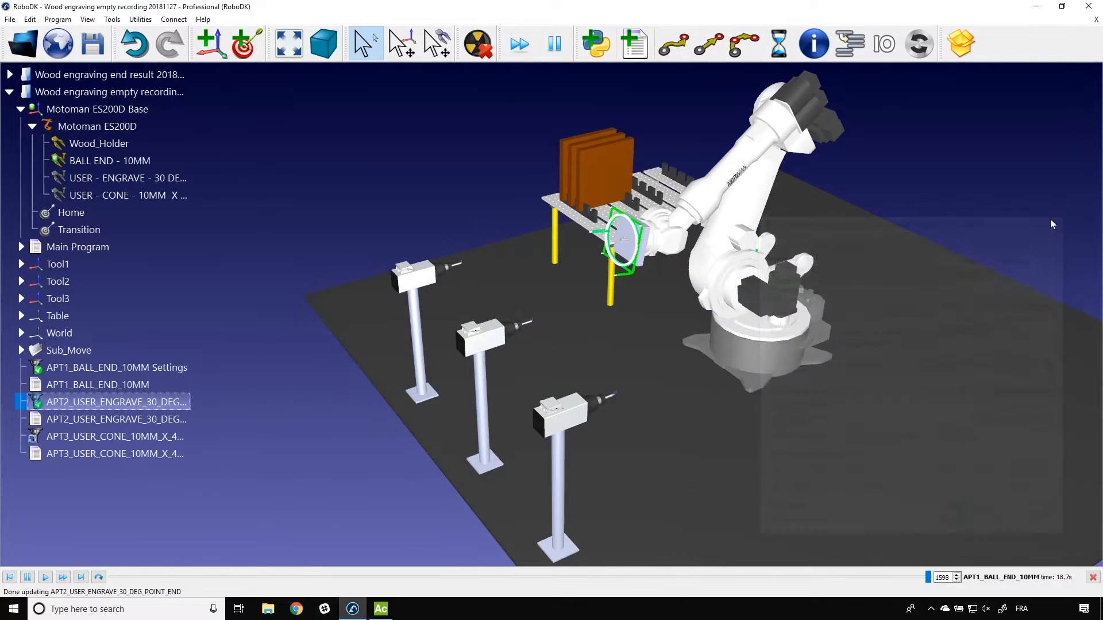
Step: In the APT3_USER_CONE_10MM_X_45_DEG machining settings, set the reference to Tool3 and the algorithm to Robot holds object, and update the program
{"action": "double_click", "coordinate": [144, 438]}
{"action": "left_click", "coordinate": [838, 255]}
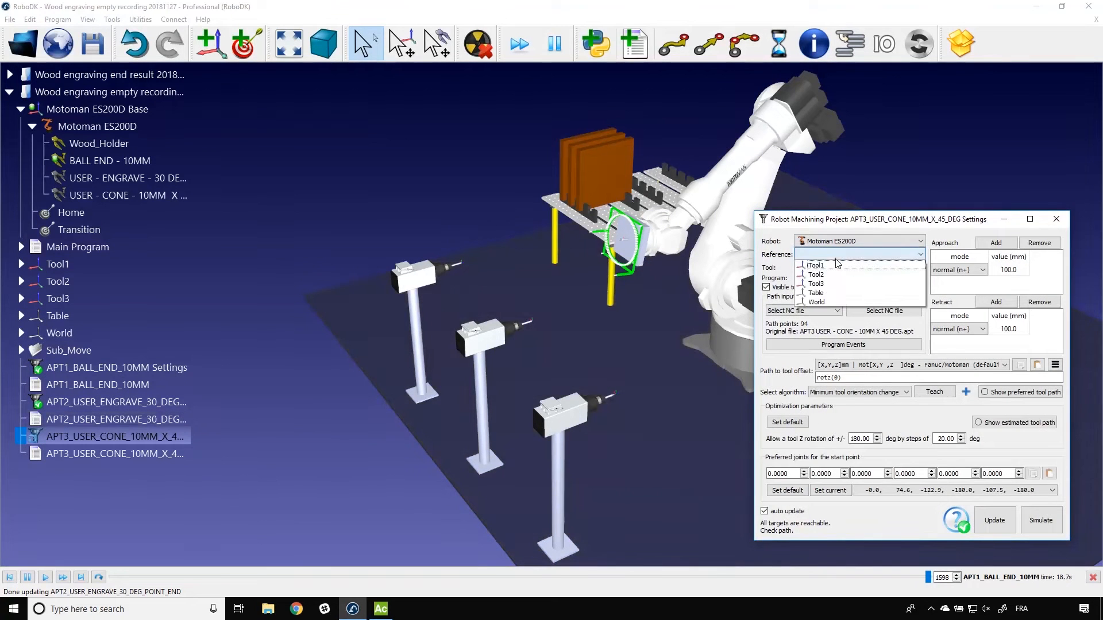
{"action": "left_click", "coordinate": [837, 284]}
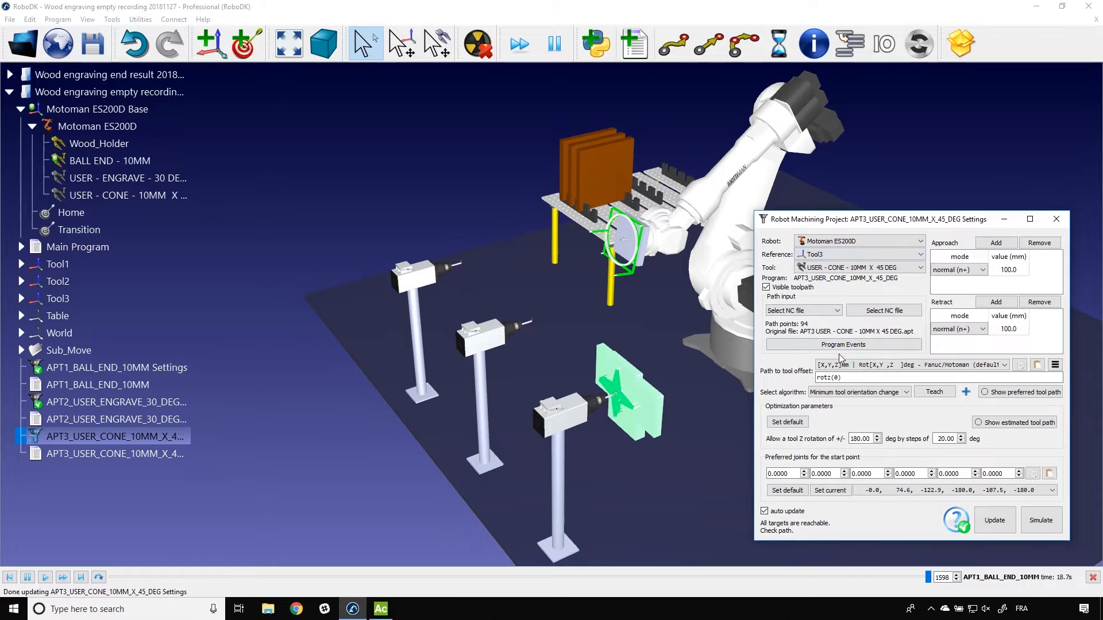
{"action": "left_click", "coordinate": [858, 392]}
{"action": "left_click", "coordinate": [850, 418]}
{"action": "left_click", "coordinate": [989, 527]}
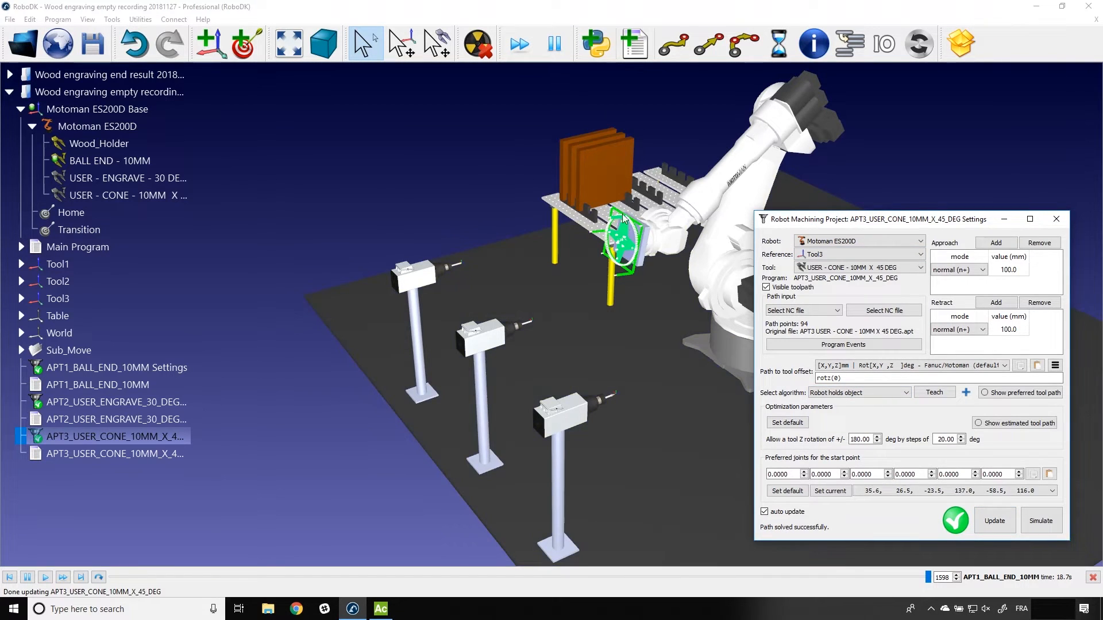
{"action": "left_click", "coordinate": [1059, 221]}
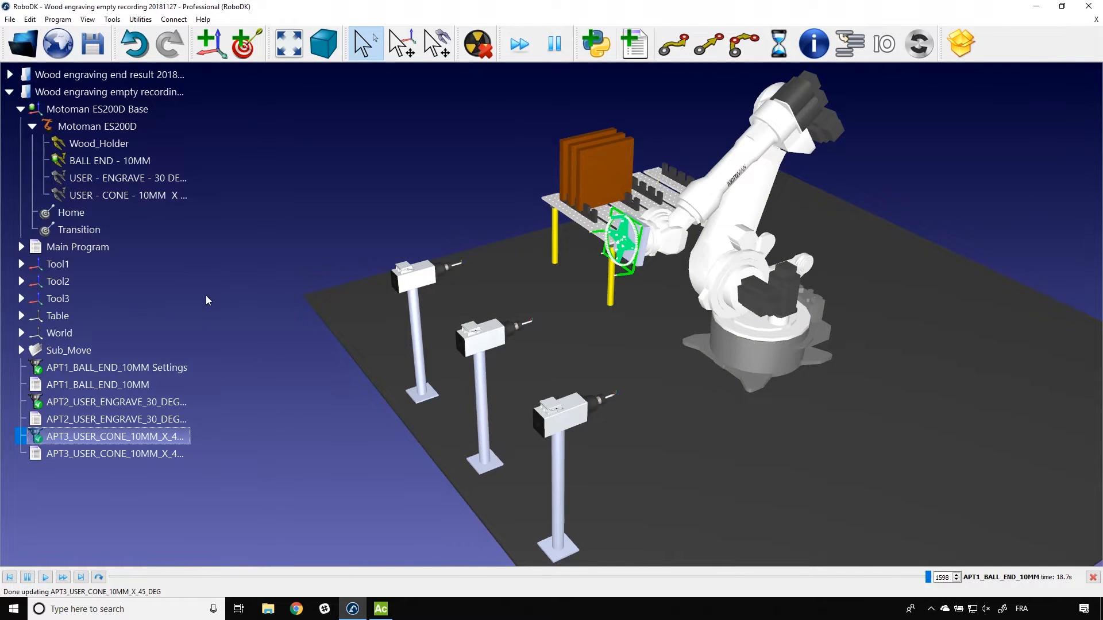
Step: In the APT1_BALL_END_10MM program events, enable Path approach and Path retract and disable Path start and Path finish
{"action": "left_click", "coordinate": [107, 382]}
{"action": "left_click", "coordinate": [108, 372]}
{"action": "double_click", "coordinate": [108, 371]}
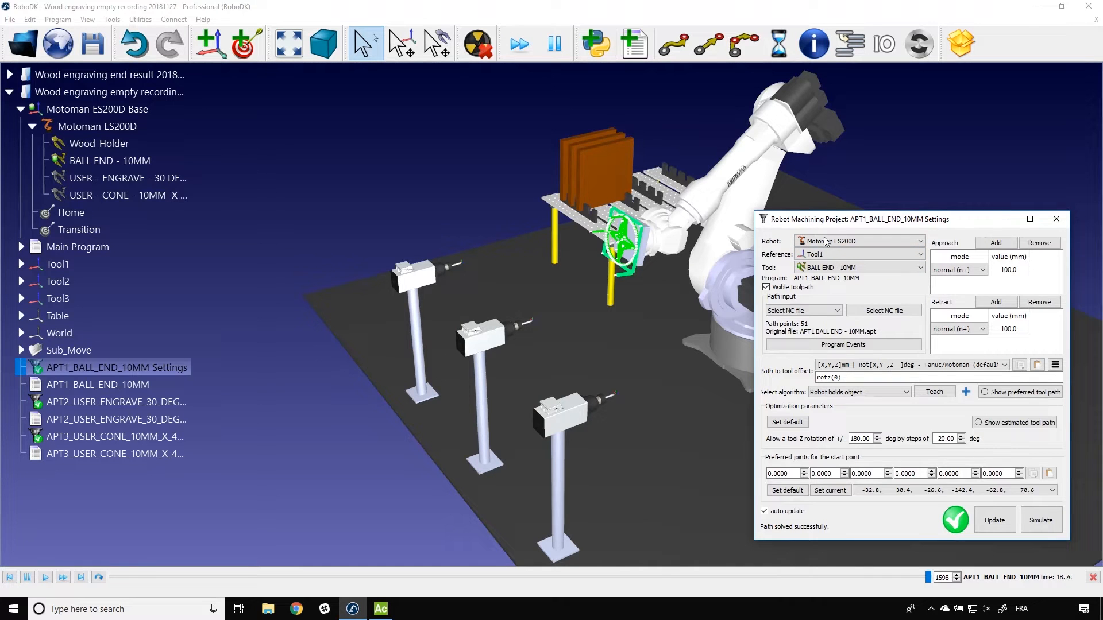
{"action": "left_click", "coordinate": [811, 345]}
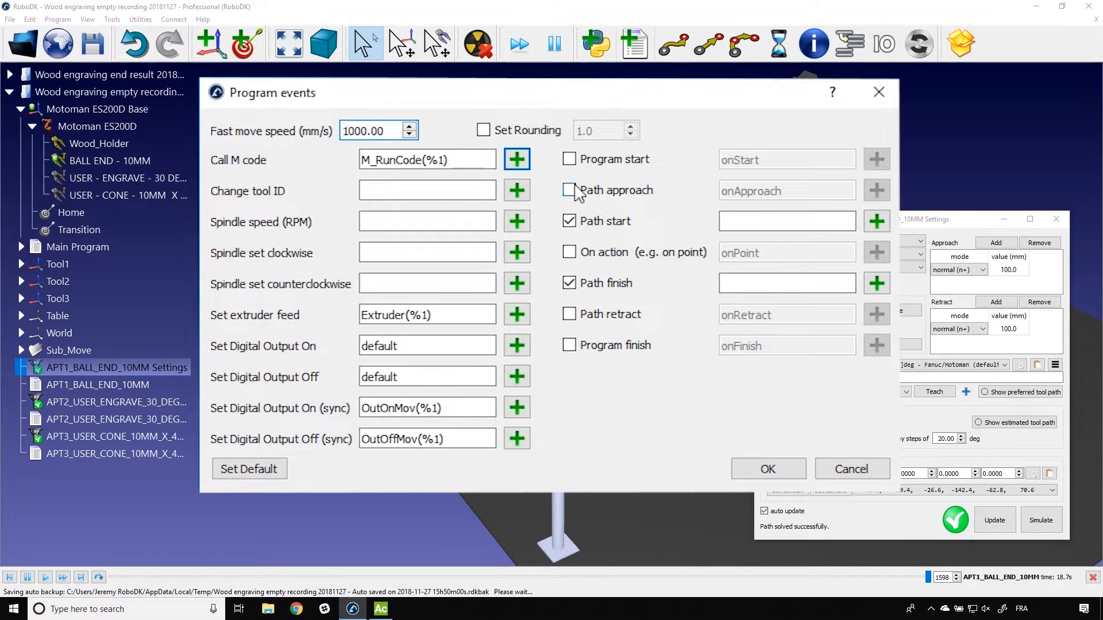
{"action": "left_click", "coordinate": [569, 191]}
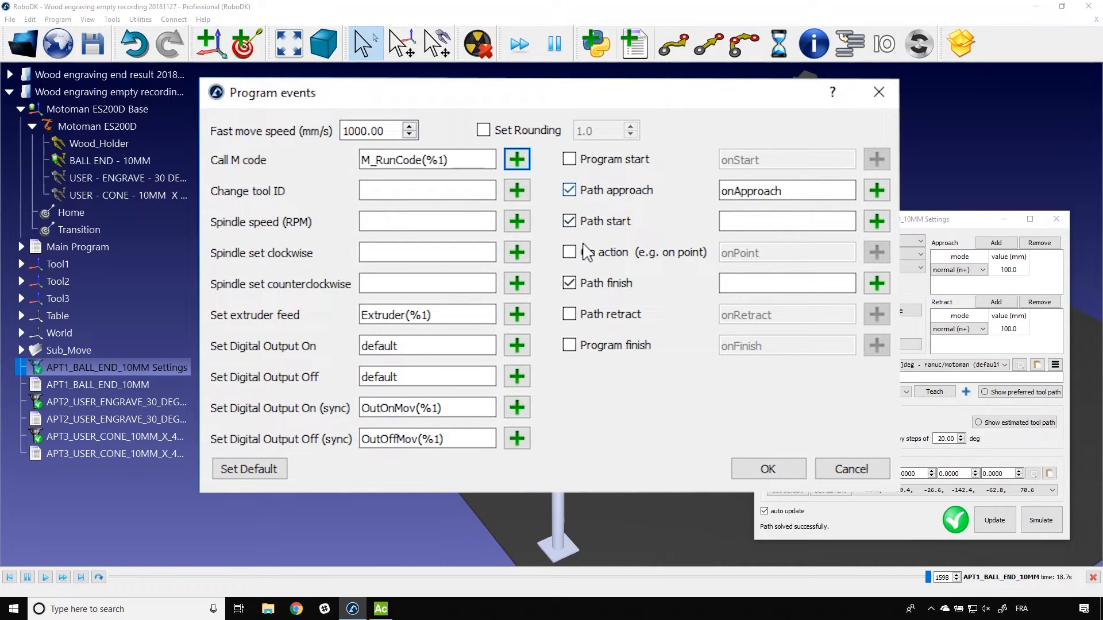
{"action": "left_click", "coordinate": [568, 314]}
{"action": "left_click", "coordinate": [570, 283]}
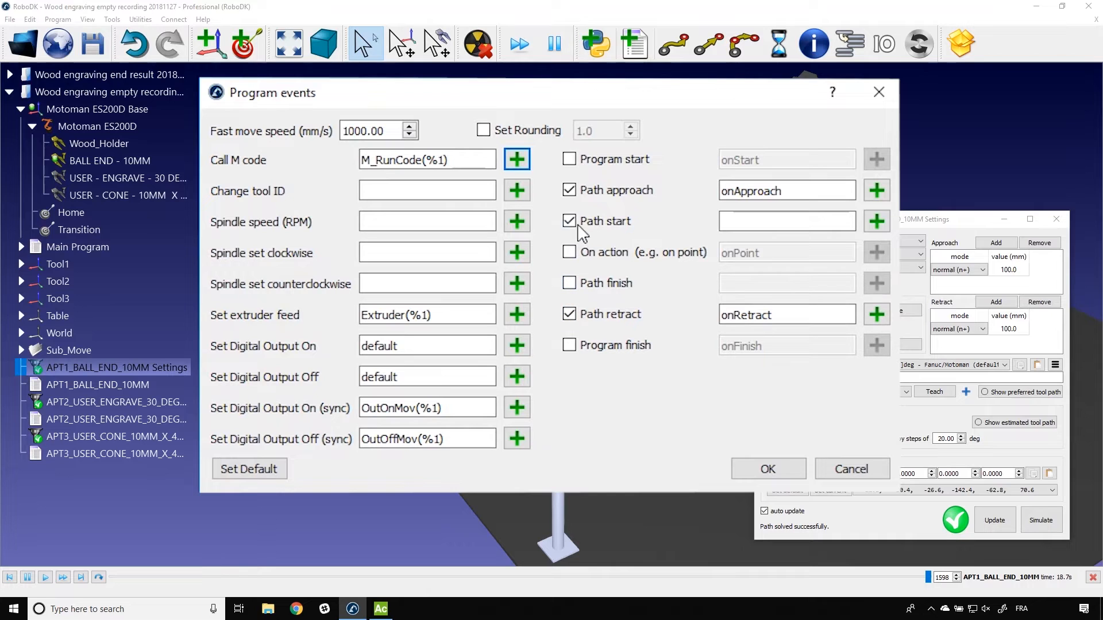
{"action": "left_click", "coordinate": [569, 221]}
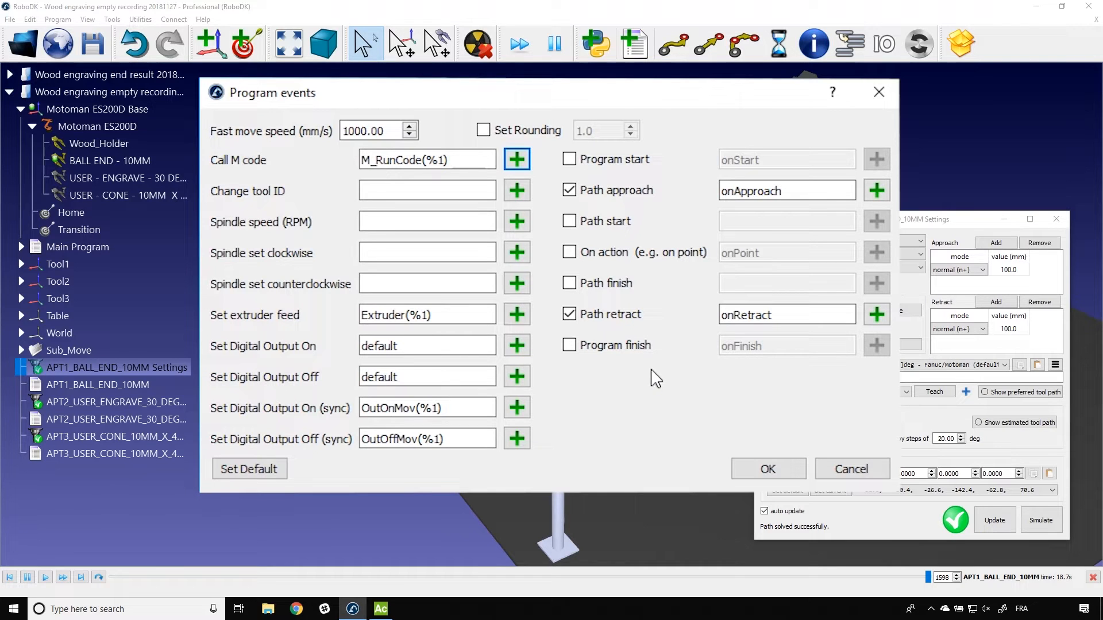
Step: Set the APT1 path approach event to Spindle1On and the path retract event to Spindle1Off, and accept the program events
{"action": "left_click_drag", "start_coordinate": [790, 191], "coordinate": [722, 191]}
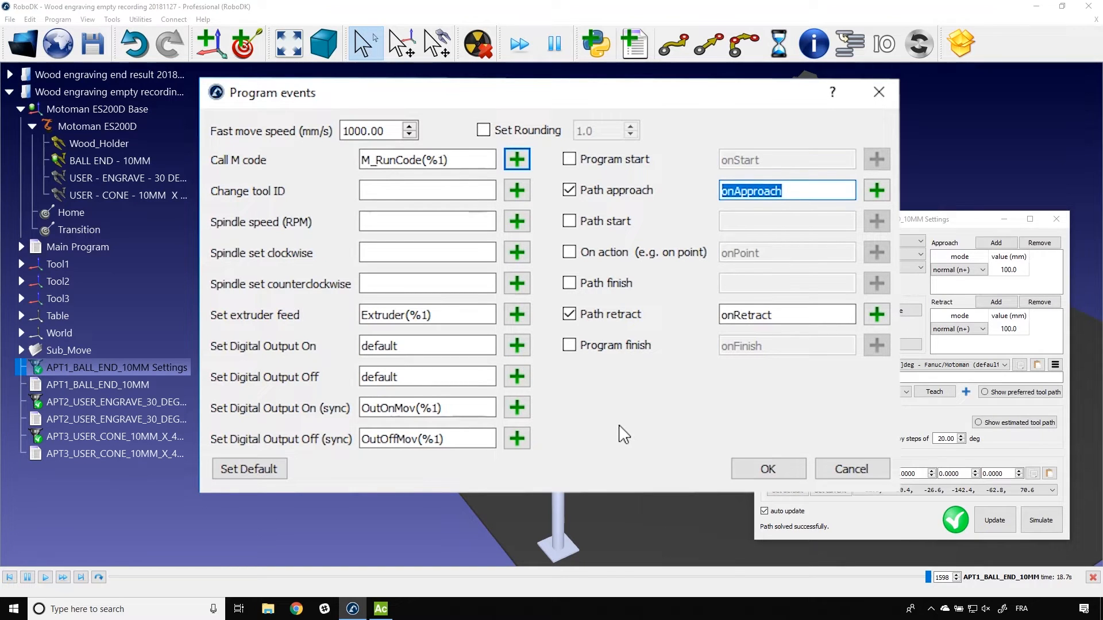
{"action": "type", "text": "Spindle1On"}
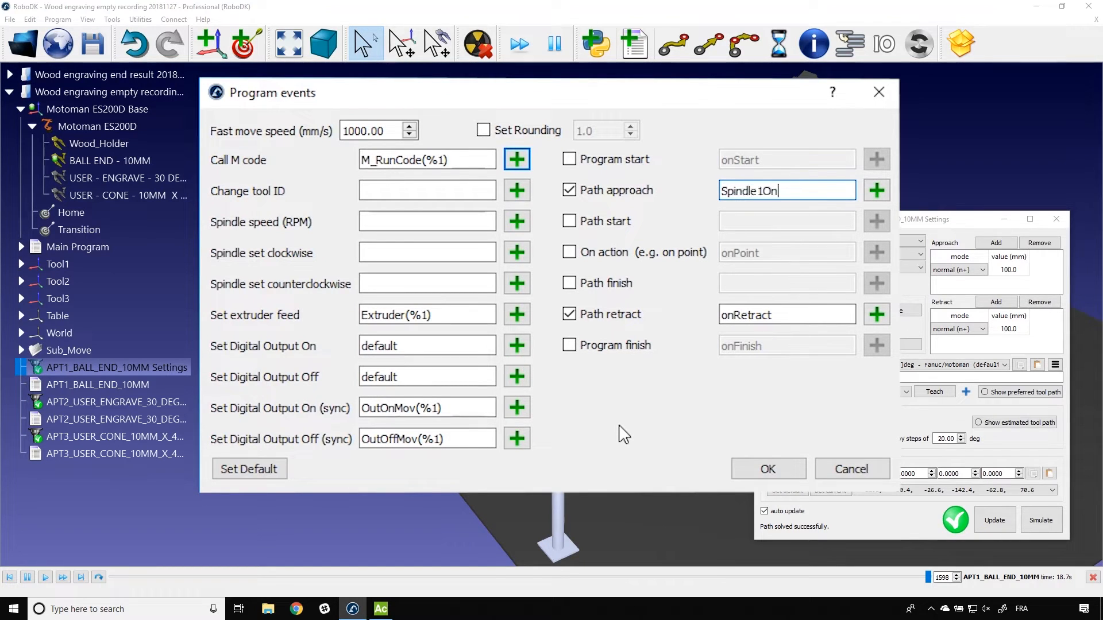
{"action": "double_click", "coordinate": [770, 190]}
{"action": "key", "text": "ctrl+c"}
{"action": "left_click_drag", "start_coordinate": [820, 317], "coordinate": [618, 294]}
{"action": "key", "text": "ctrl+v"}
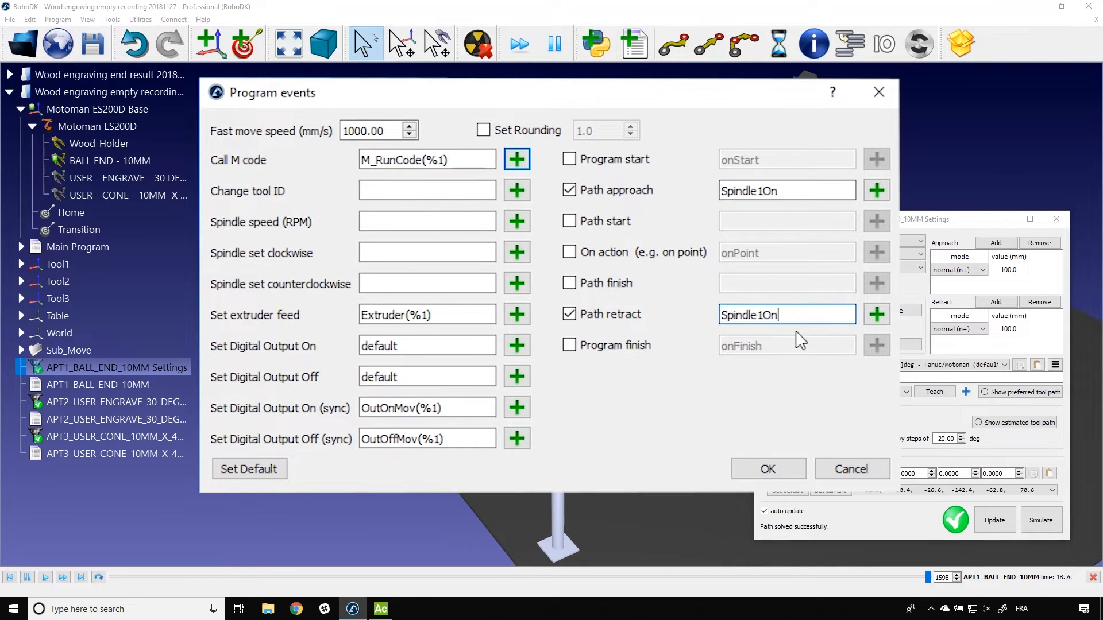
{"action": "key", "text": "BackSpace"}
{"action": "type", "text": "ff"}
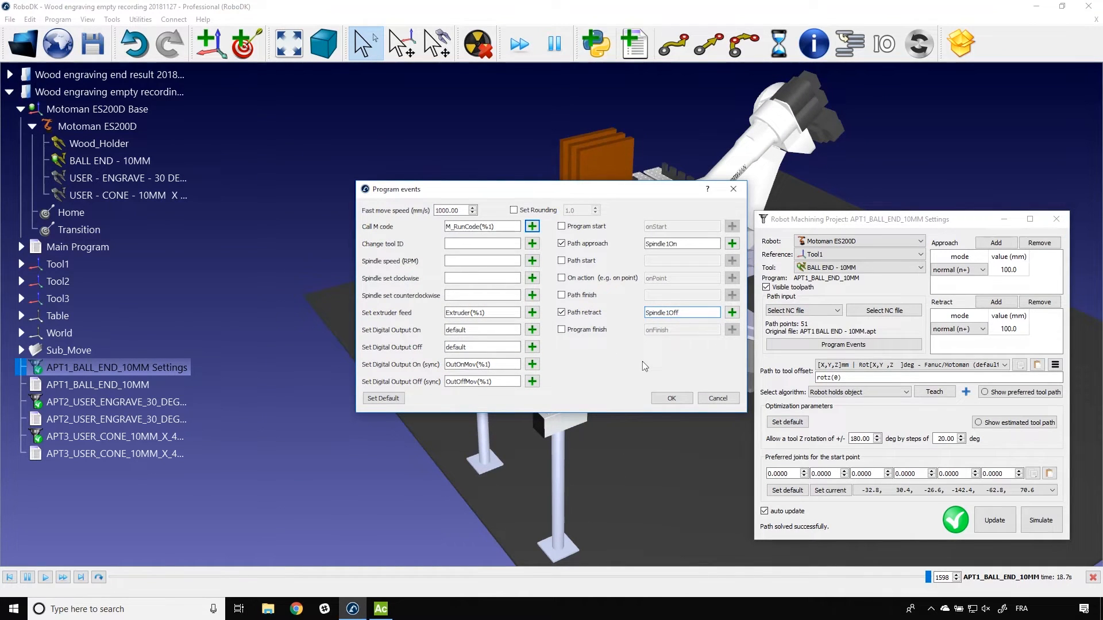
{"action": "left_click", "coordinate": [658, 399]}
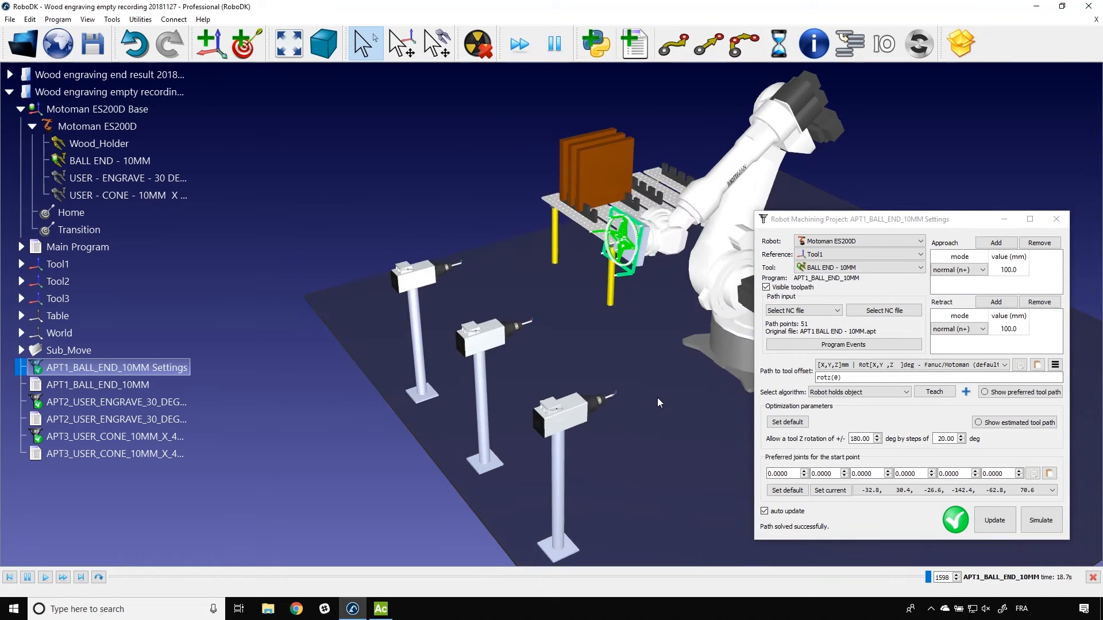
Step: In the APT2 program events, use only Spindle2On for path approach and Spindle2Off for path retract, with Path start and Path finish disabled
{"action": "double_click", "coordinate": [35, 403]}
{"action": "left_click", "coordinate": [849, 344]}
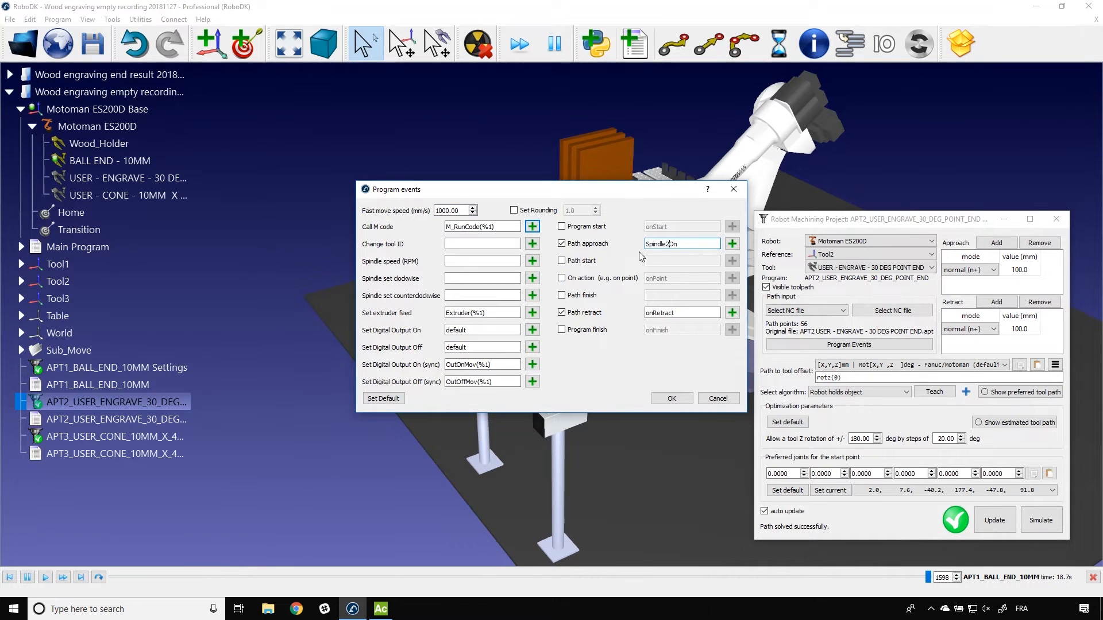
{"action": "double_click", "coordinate": [667, 312]}
{"action": "type", "text": "Spindle2Off"}
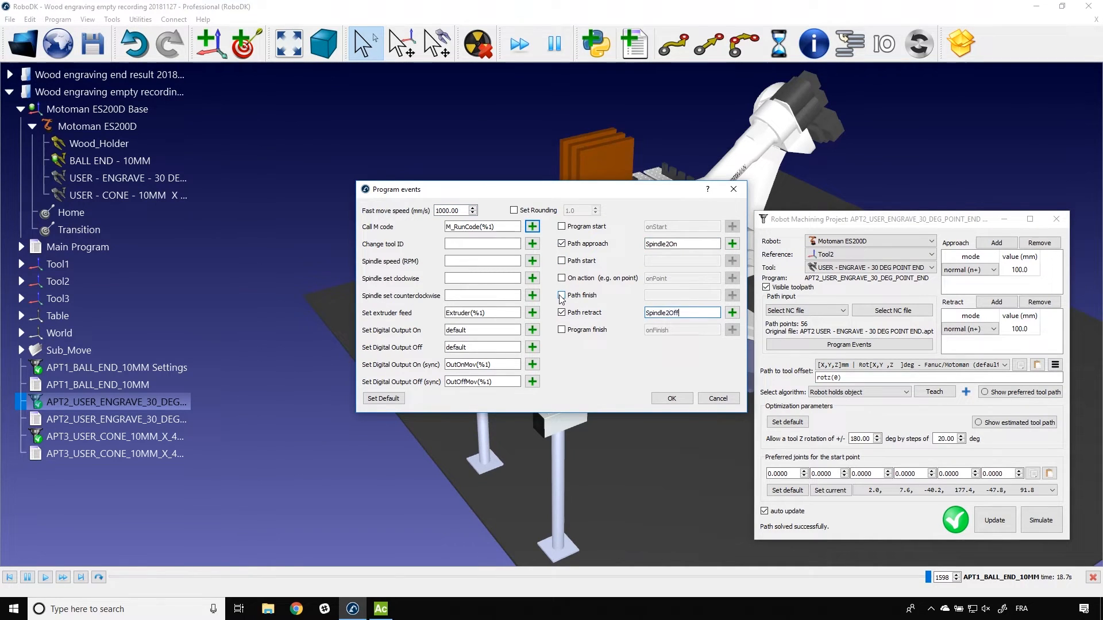
{"action": "left_click", "coordinate": [676, 399]}
{"action": "left_click", "coordinate": [1056, 219]}
Step: In the APT3 program events, use only Spindle3On for path approach and Spindle3Off for path retract, with Path start and Path finish disabled
{"action": "double_click", "coordinate": [118, 437]}
{"action": "left_click", "coordinate": [844, 345]}
{"action": "left_click", "coordinate": [563, 243]}
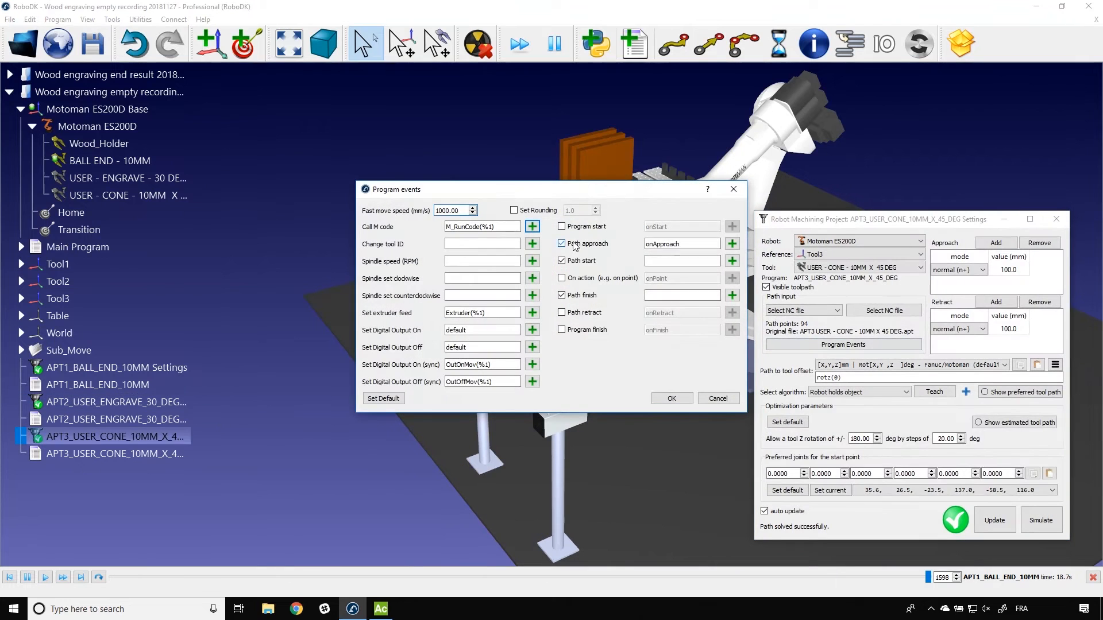
{"action": "double_click", "coordinate": [678, 243]}
{"action": "type", "text": "Spindle3On"}
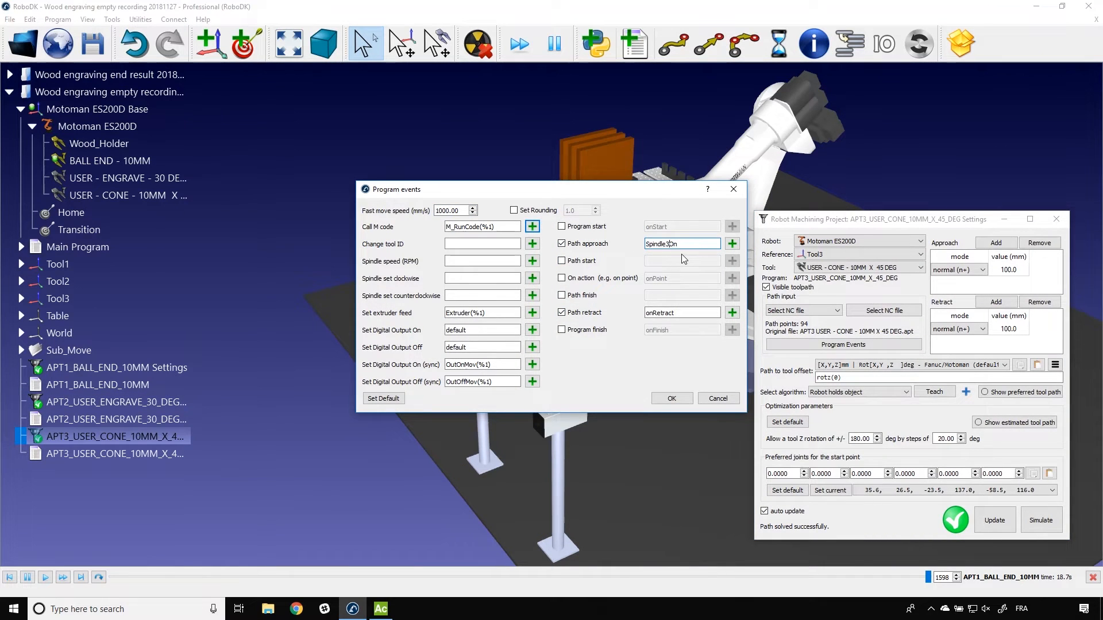
{"action": "double_click", "coordinate": [700, 313]}
{"action": "type", "text": "Spindle3Off"}
{"action": "left_click", "coordinate": [677, 401]}
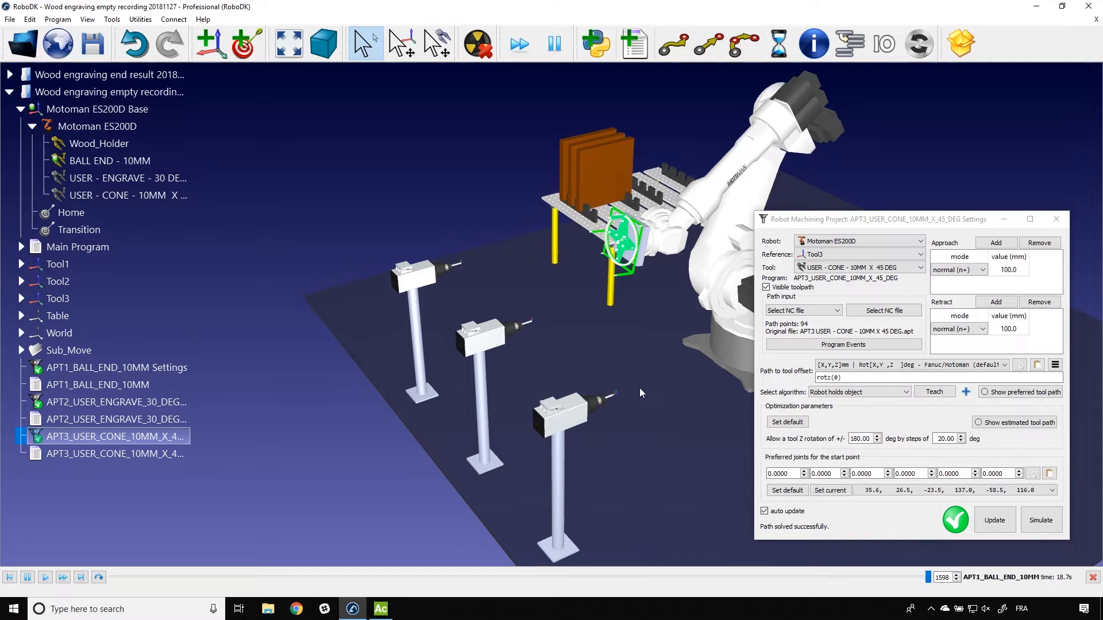
{"action": "left_click_drag", "start_coordinate": [1010, 219], "coordinate": [938, 162]}
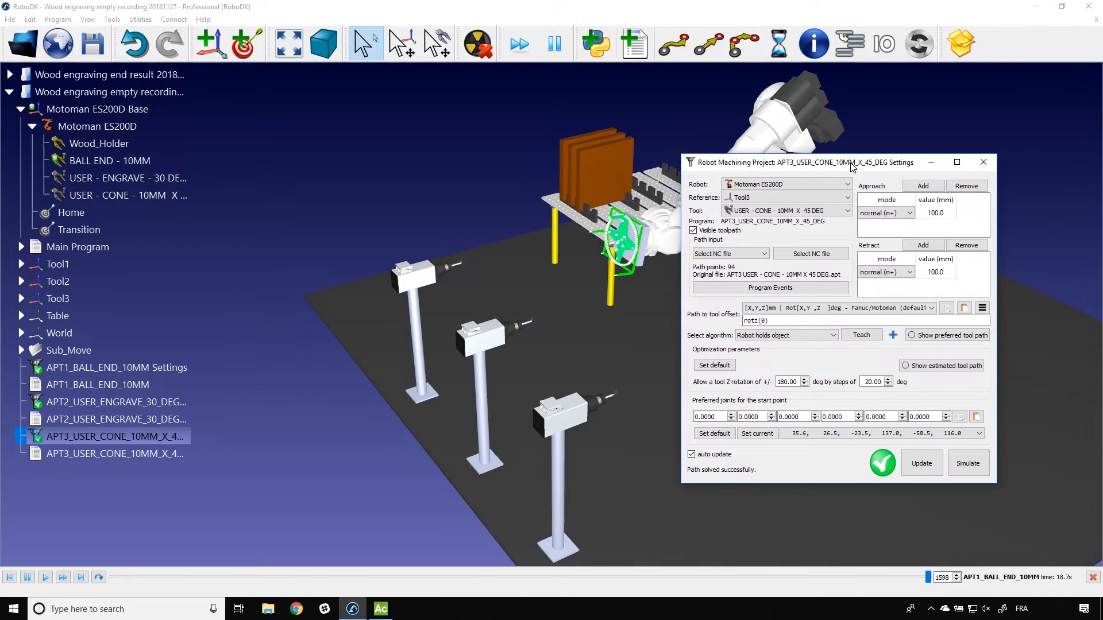
{"action": "left_click", "coordinate": [984, 163]}
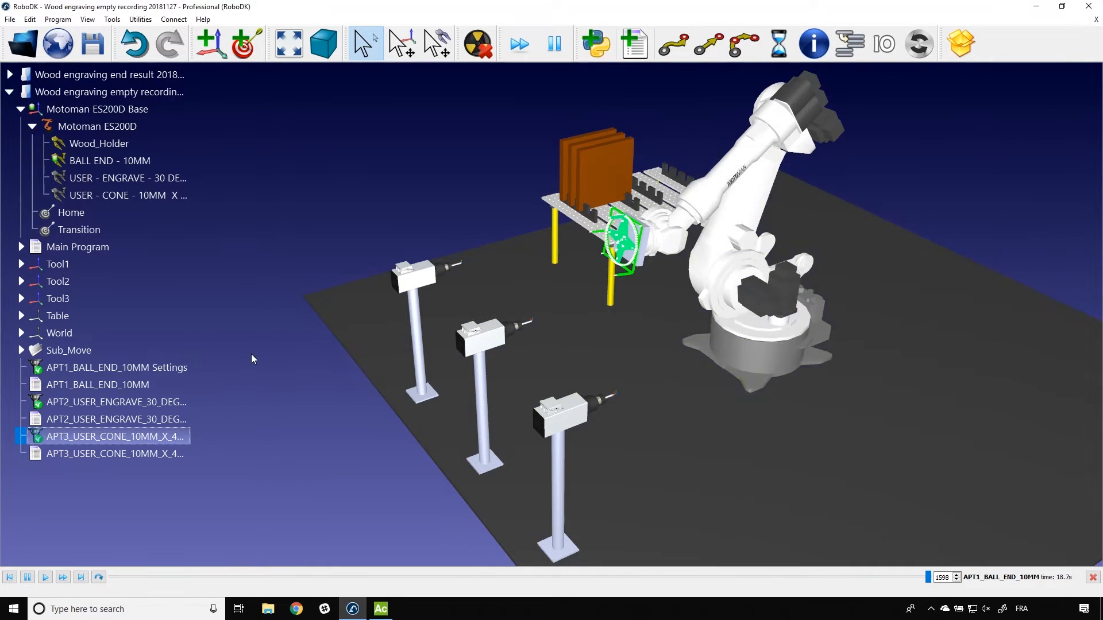
Step: Check the subprogram names called in Main Program and rename the APT1_BALL_END_10MM program as Square
{"action": "left_click", "coordinate": [136, 387]}
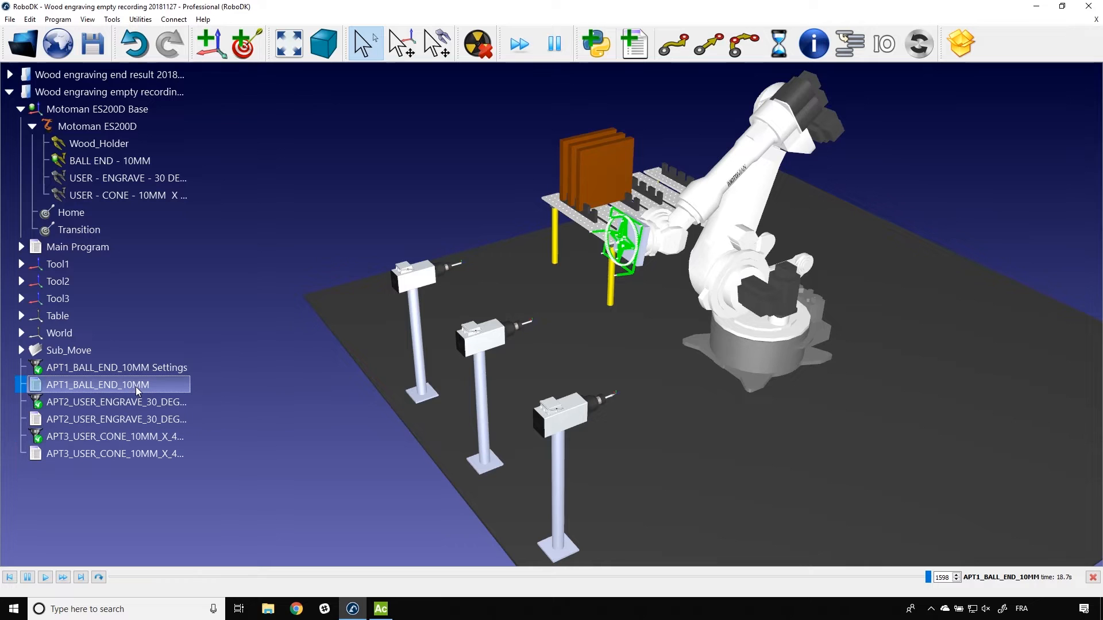
{"action": "left_click", "coordinate": [23, 247]}
{"action": "left_click_drag", "start_coordinate": [184, 256], "coordinate": [192, 323]}
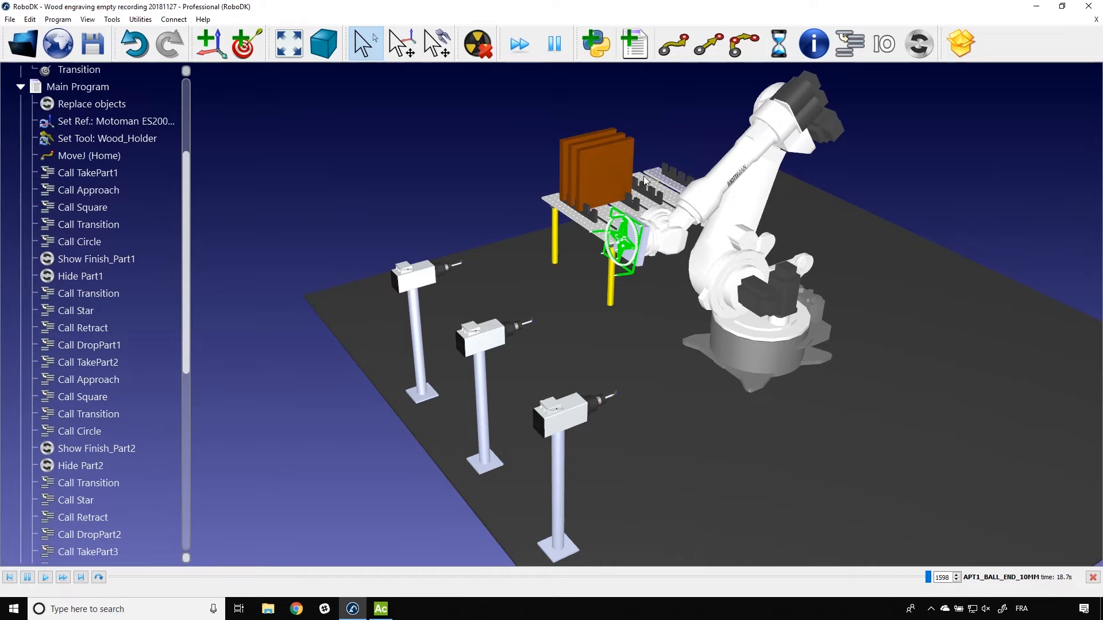
{"action": "scroll", "coordinate": [98, 230], "scroll_direction": "up", "scroll_amount": 1}
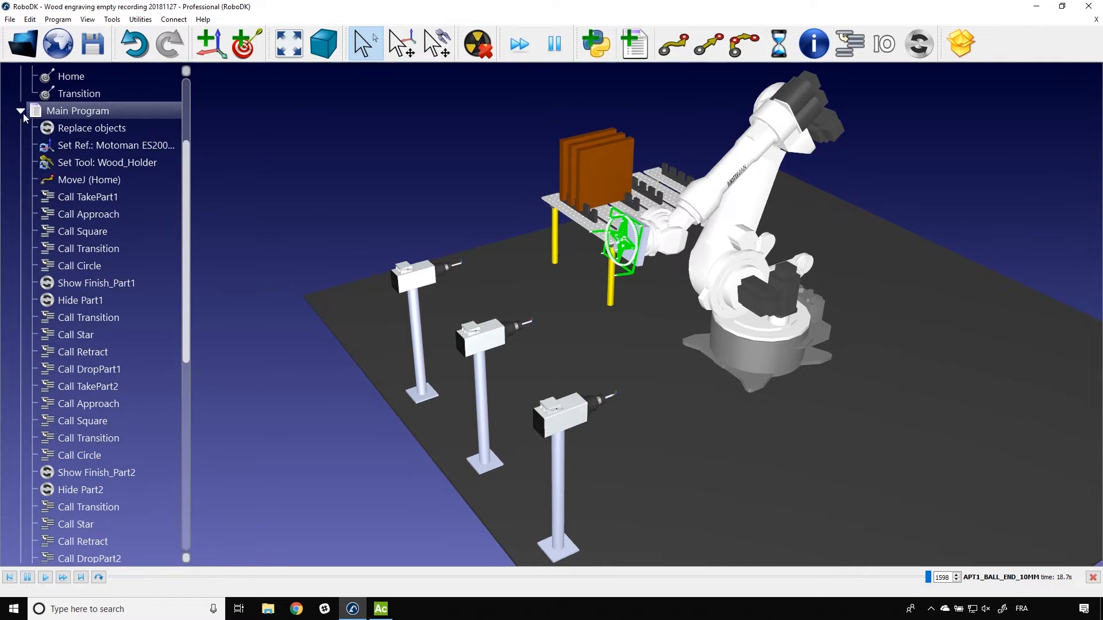
{"action": "left_click", "coordinate": [20, 109]}
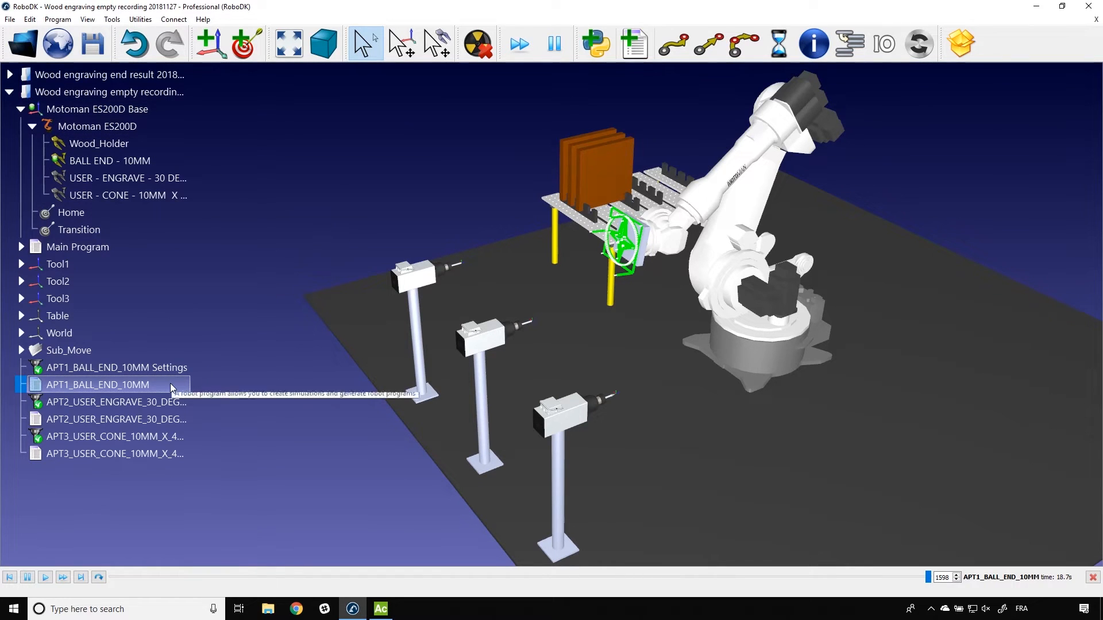
{"action": "left_click", "coordinate": [150, 385]}
{"action": "type", "text": "Square"}
Step: Rename the APT2_USER_ENGRAVE_30_DEG_POINT_END program as Circle and the APT3_USER_CONE_10MM_X_45_DEG program as Star
{"action": "left_click", "coordinate": [157, 425]}
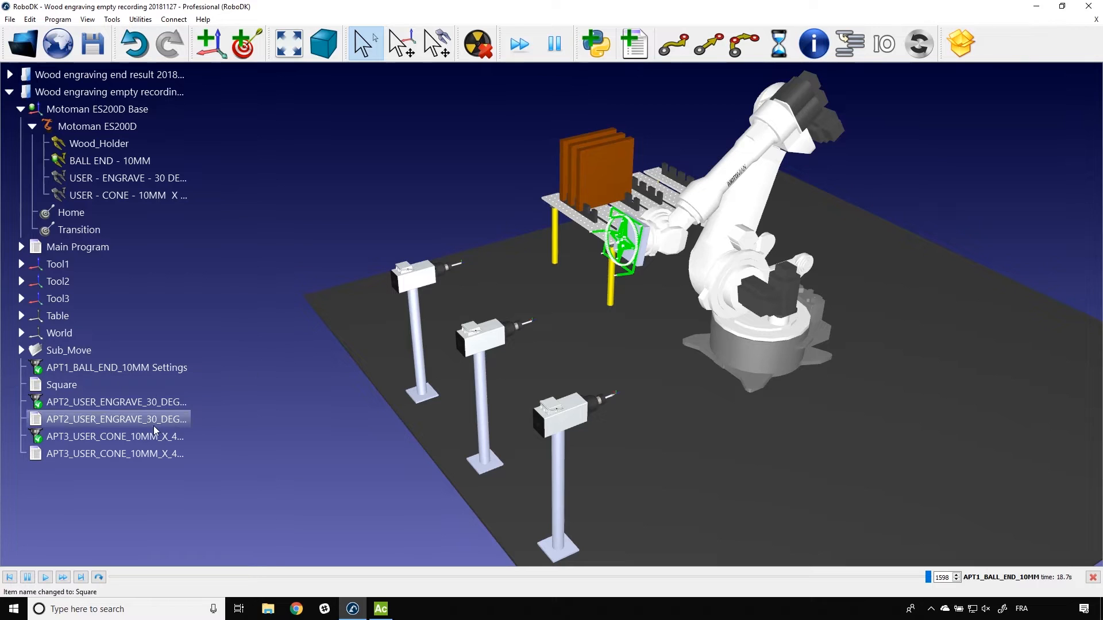
{"action": "left_click", "coordinate": [157, 425]}
{"action": "type", "text": "Circle"}
{"action": "left_click", "coordinate": [120, 454]}
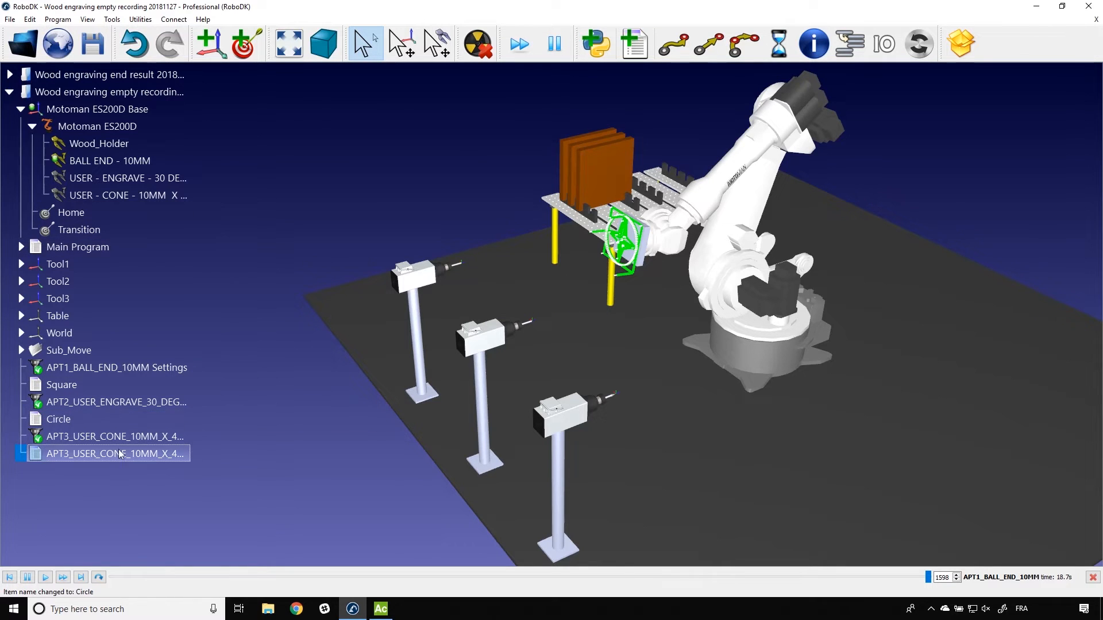
{"action": "left_click", "coordinate": [119, 454]}
{"action": "type", "text": "Star"}
{"action": "left_click", "coordinate": [283, 423]}
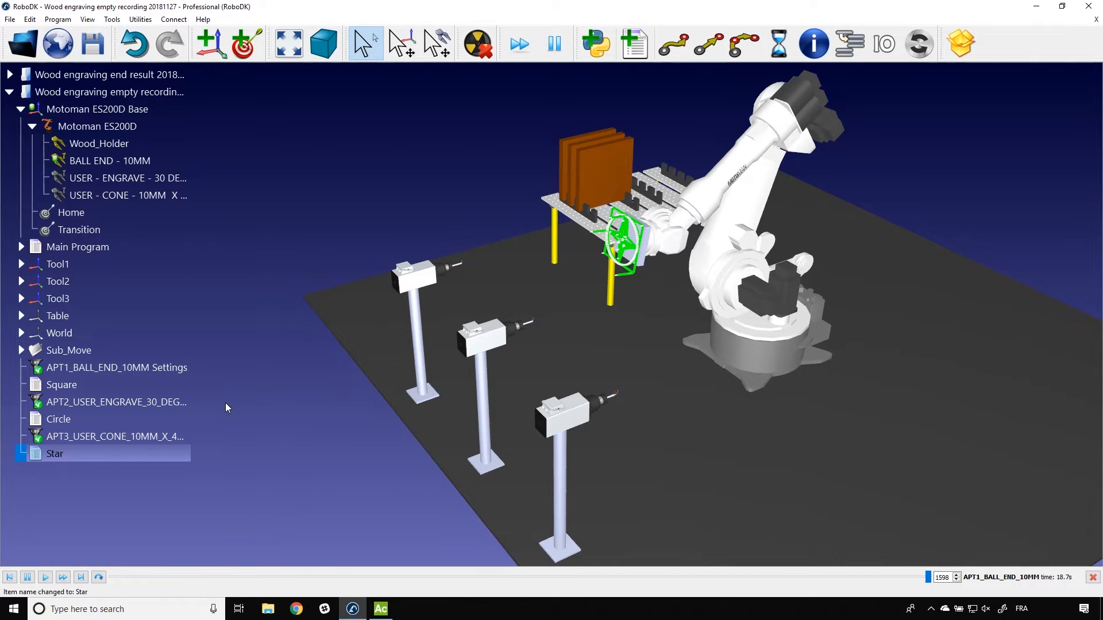
Step: Simulate the Main Program and run its Replace objects instruction to put the wood boards back on the table
{"action": "double_click", "coordinate": [105, 248]}
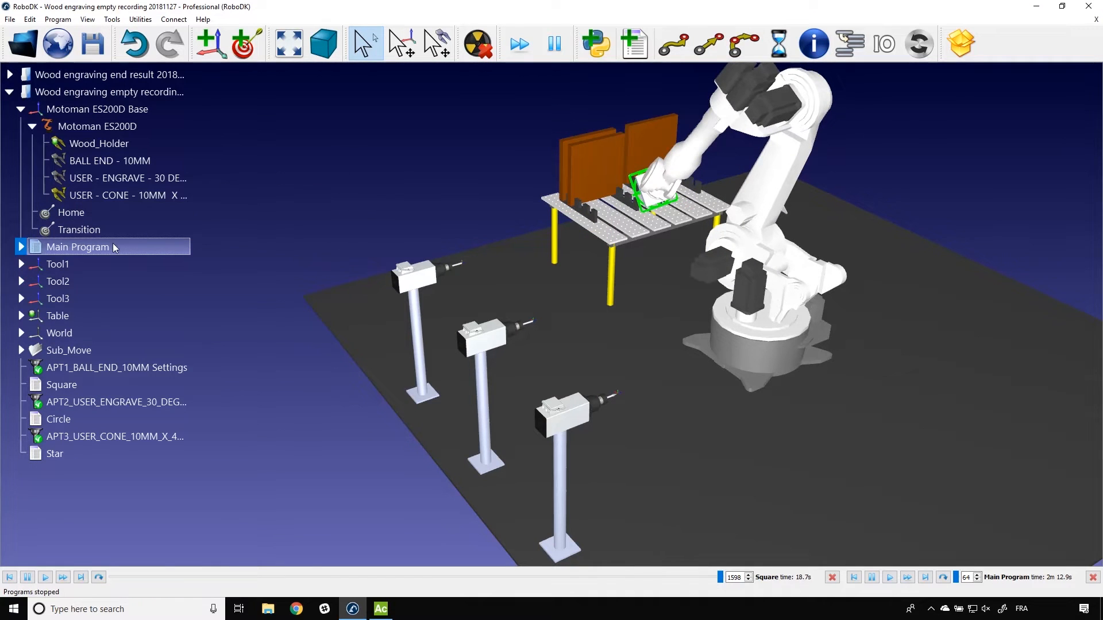
{"action": "left_click", "coordinate": [20, 247]}
{"action": "left_click", "coordinate": [54, 264]}
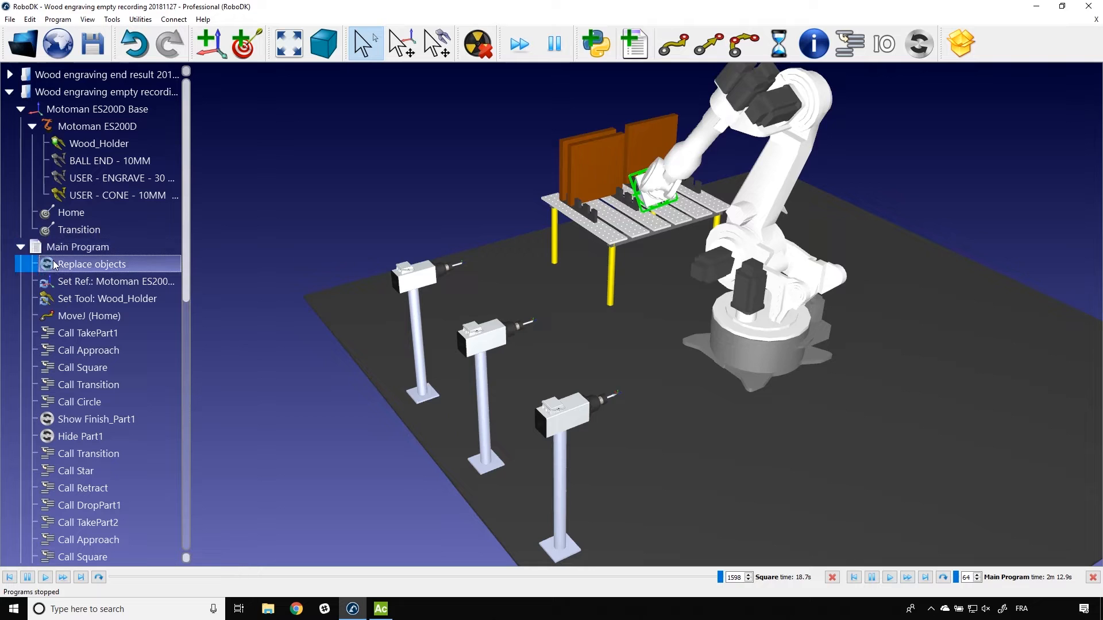
{"action": "double_click", "coordinate": [55, 264]}
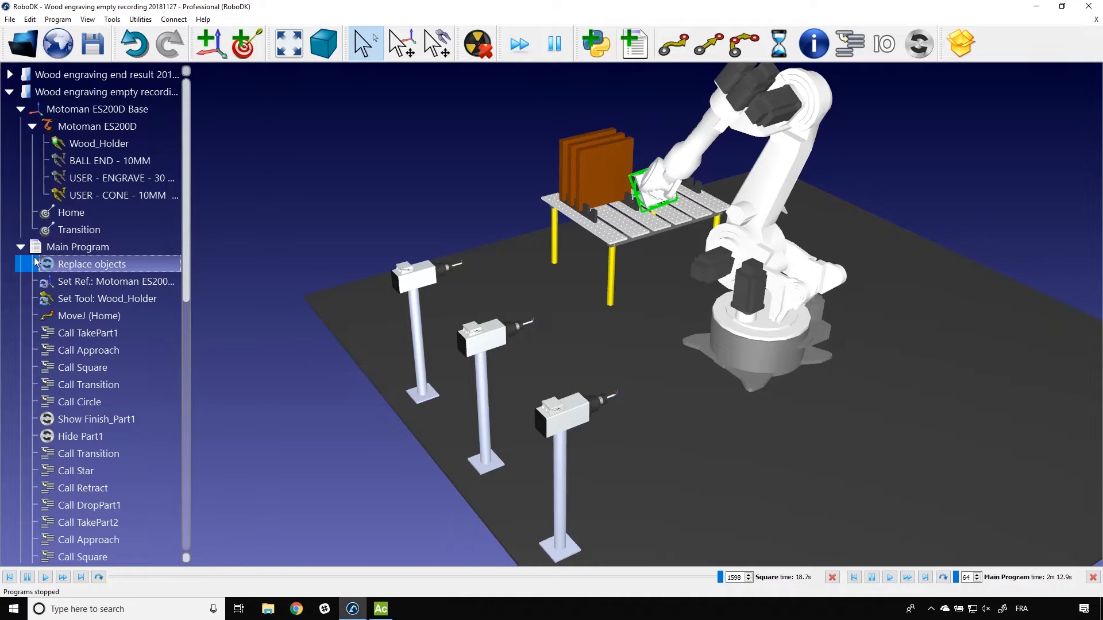
{"action": "left_click", "coordinate": [21, 247]}
Step: Move the robot to the Home target and on to the Transition target
{"action": "left_click", "coordinate": [65, 218]}
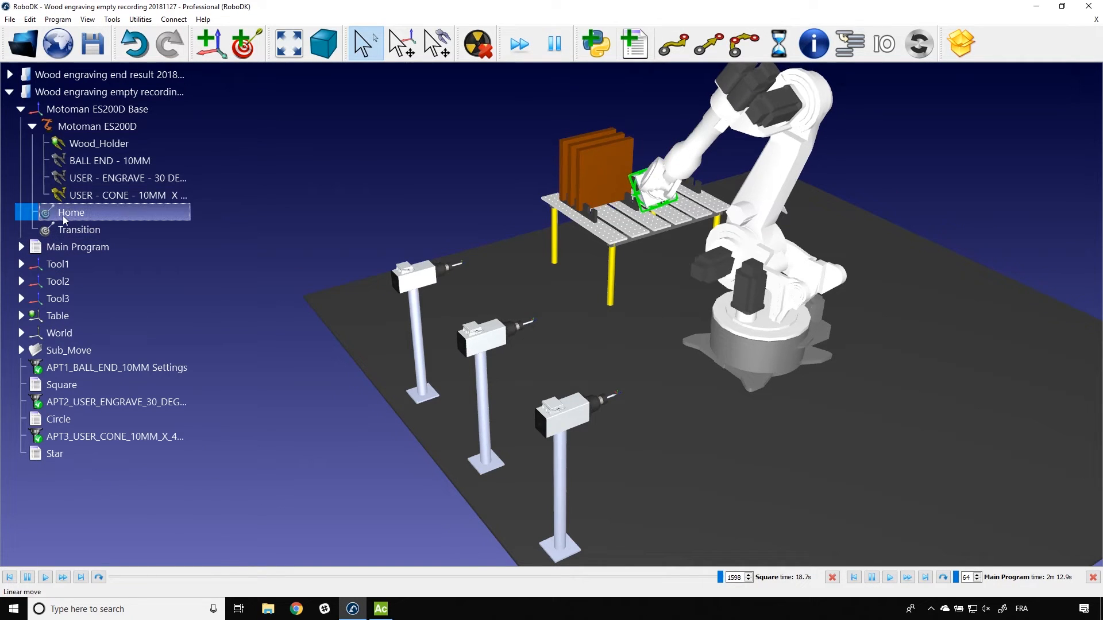
{"action": "double_click", "coordinate": [66, 217]}
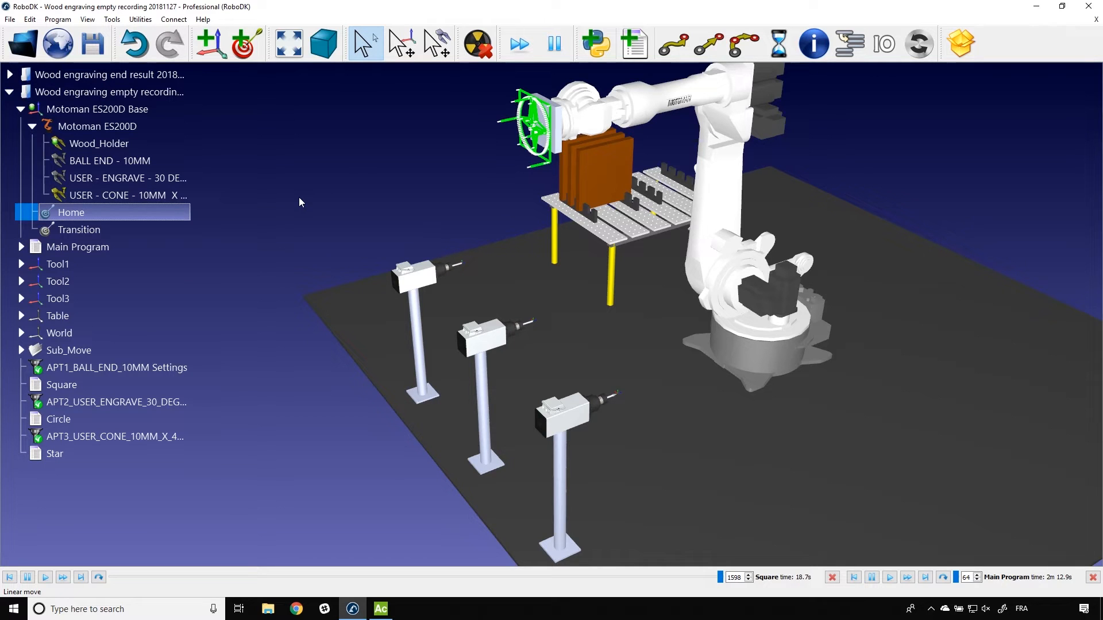
{"action": "double_click", "coordinate": [109, 228]}
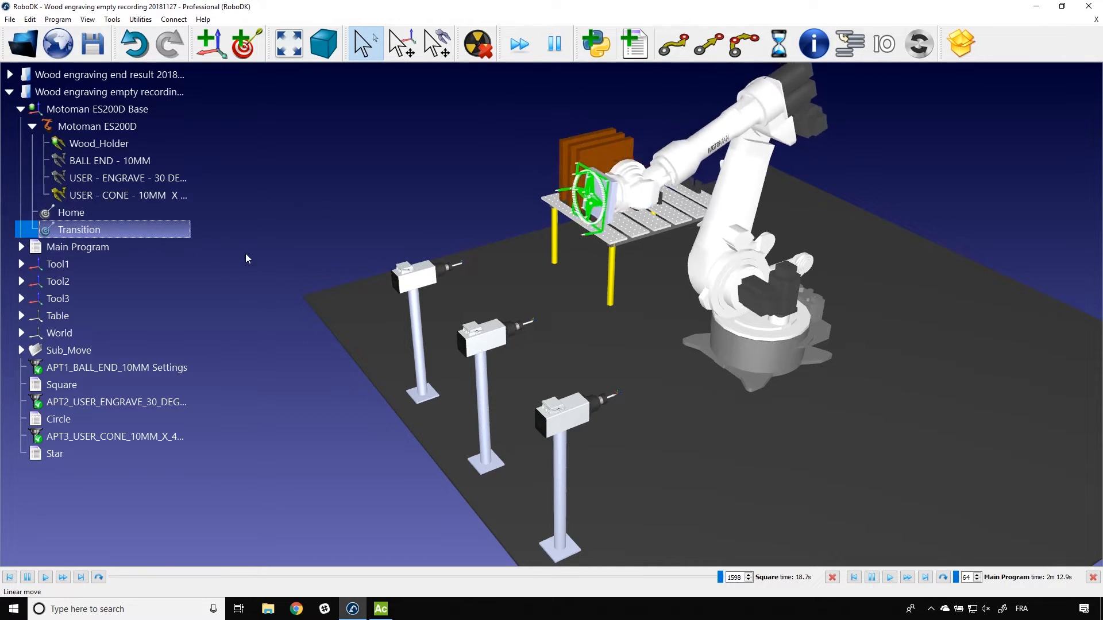
Step: Simulate the Square program twice, starting from the Transition target, and inspect the wrist motion near the first spindle
{"action": "left_click_drag", "start_coordinate": [280, 260], "coordinate": [448, 277]}
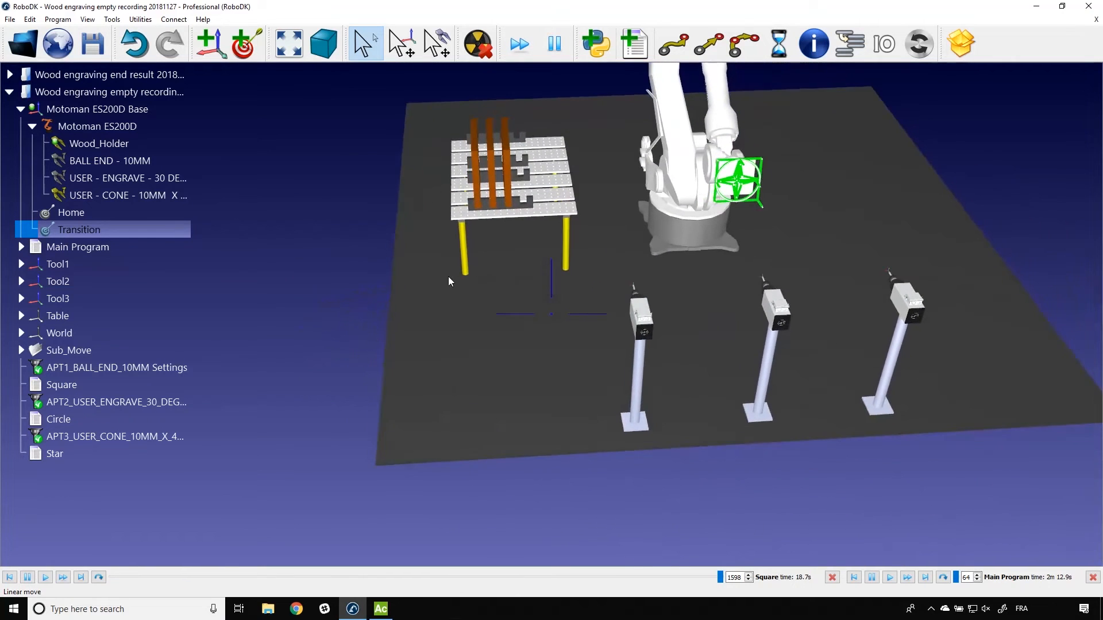
{"action": "double_click", "coordinate": [83, 386]}
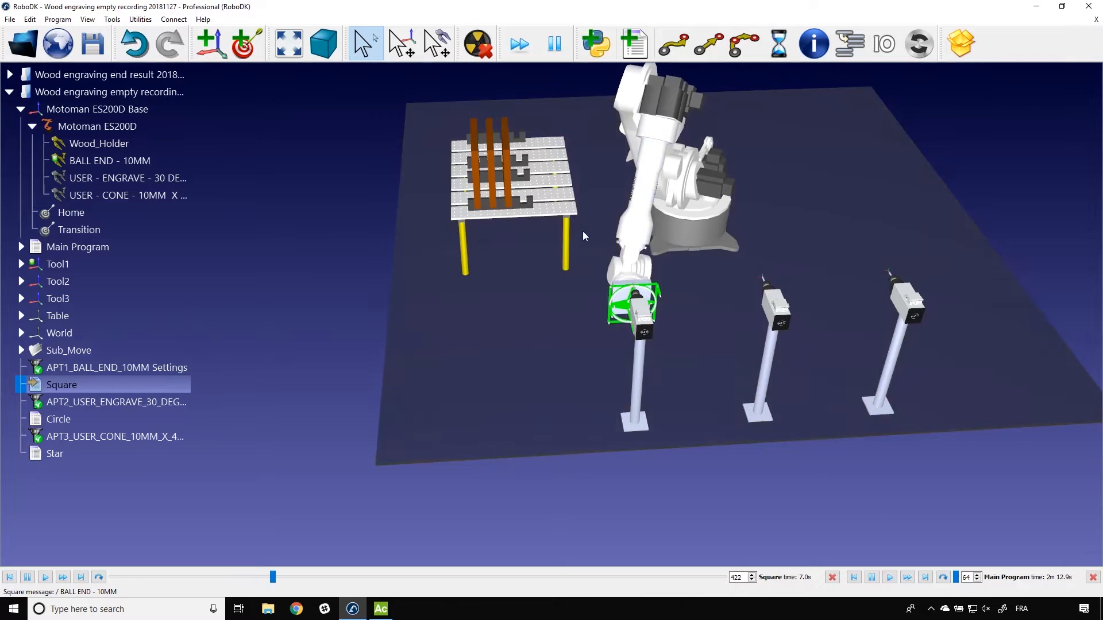
{"action": "double_click", "coordinate": [78, 229]}
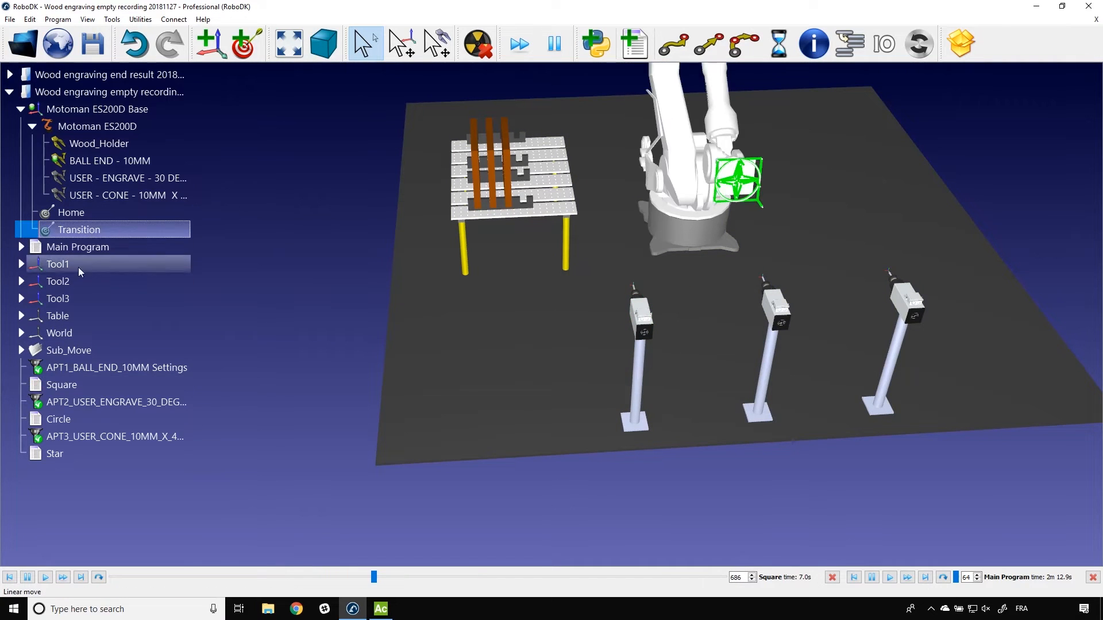
{"action": "double_click", "coordinate": [50, 386]}
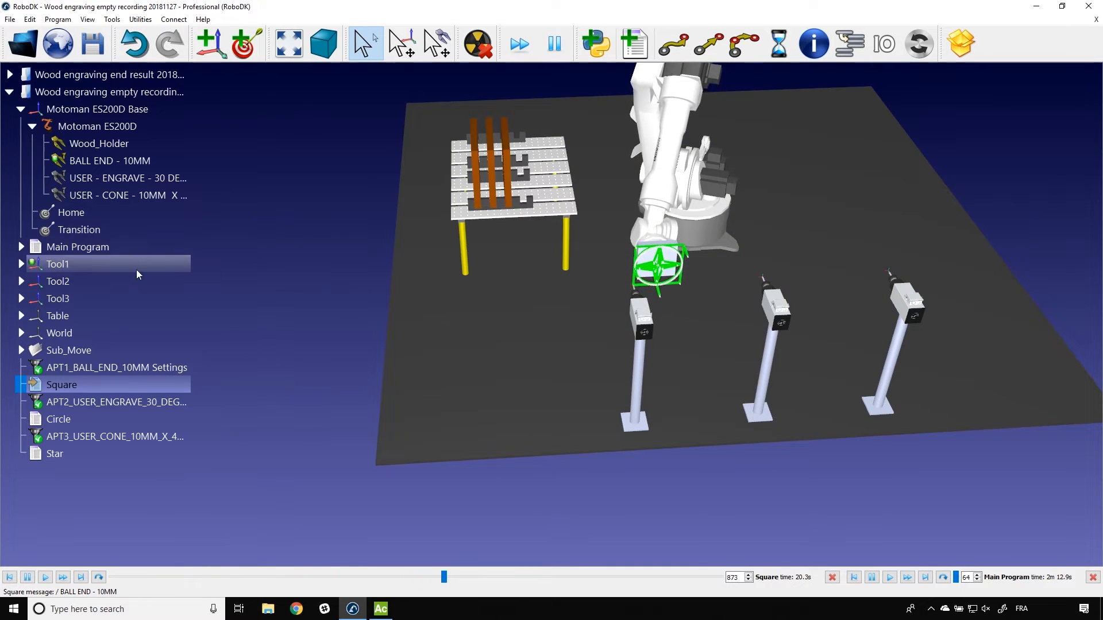
{"action": "mouse_move", "coordinate": [338, 252]}
{"action": "left_mouse_down"}
{"action": "mouse_move", "coordinate": [267, 247]}
{"action": "mouse_move", "coordinate": [394, 223]}
{"action": "mouse_move", "coordinate": [411, 224]}
{"action": "mouse_move", "coordinate": [411, 236]}
{"action": "left_mouse_up"}
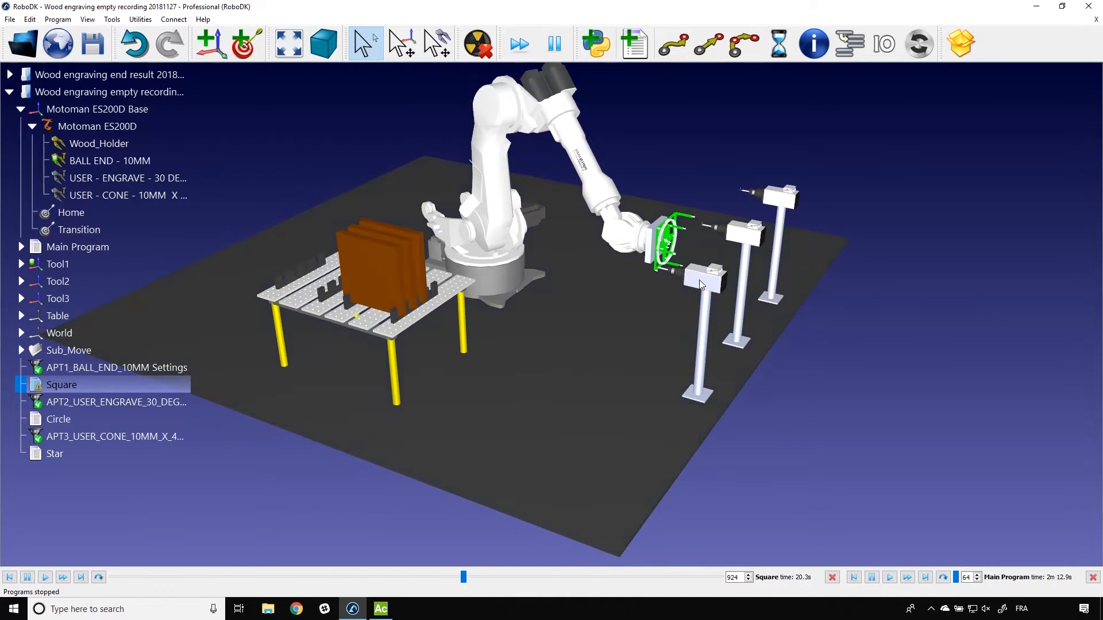
{"action": "mouse_move", "coordinate": [644, 289]}
{"action": "left_mouse_down"}
{"action": "mouse_move", "coordinate": [587, 269]}
{"action": "mouse_move", "coordinate": [622, 273]}
{"action": "left_mouse_up"}
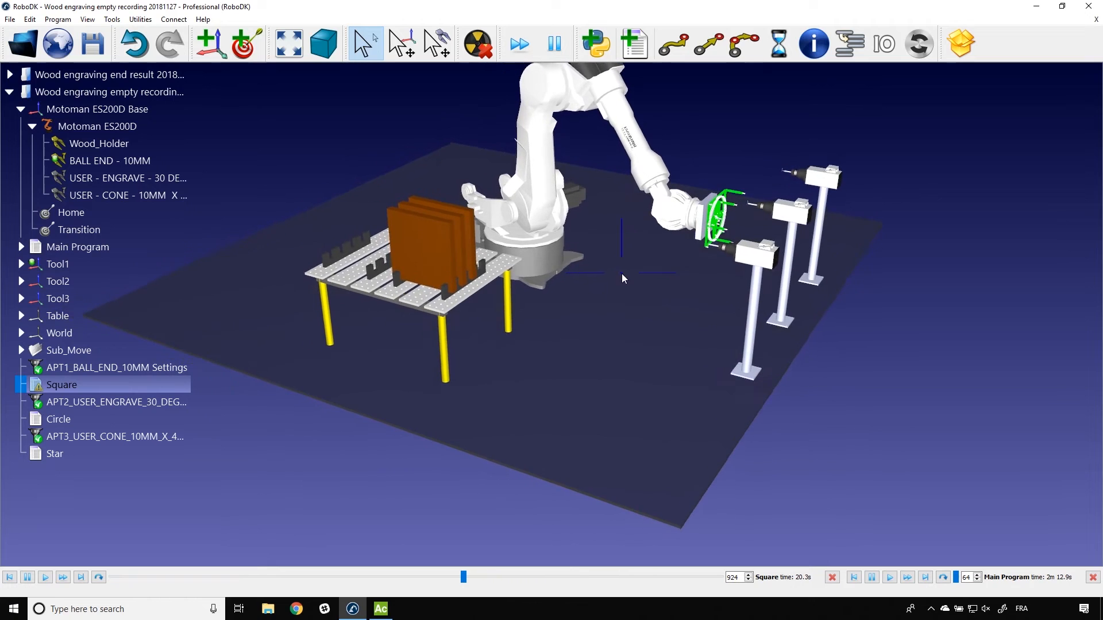
Step: Open the APT1_BALL_END_10MM settings and try preferred start joints -32.8, 30.4, -26.6, 217.6, -62.8, 70.6
{"action": "double_click", "coordinate": [169, 370]}
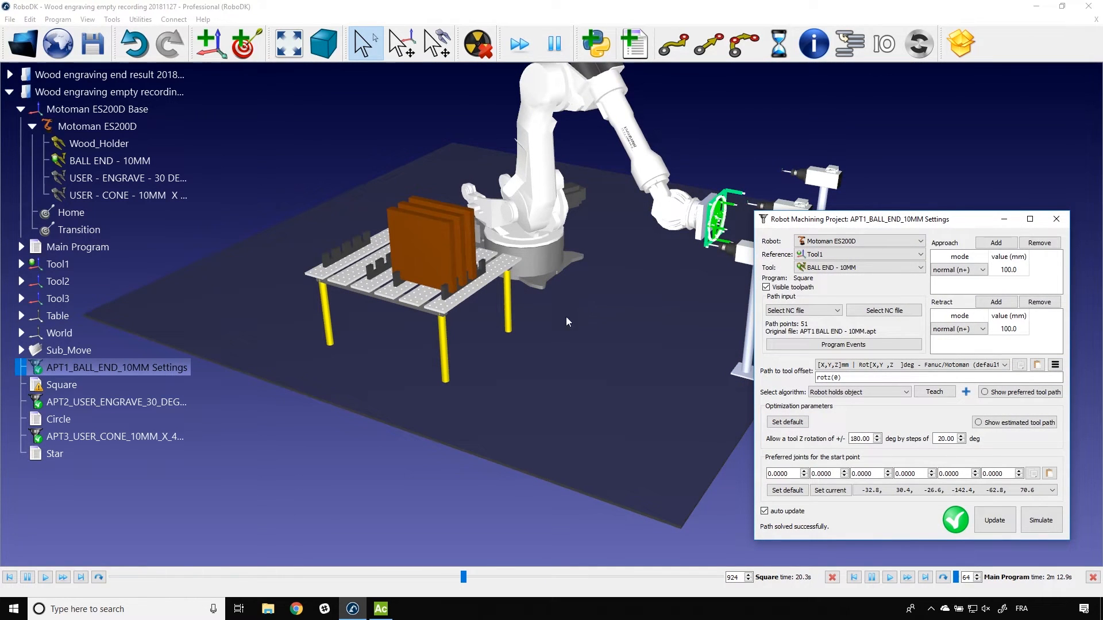
{"action": "double_click", "coordinate": [101, 230]}
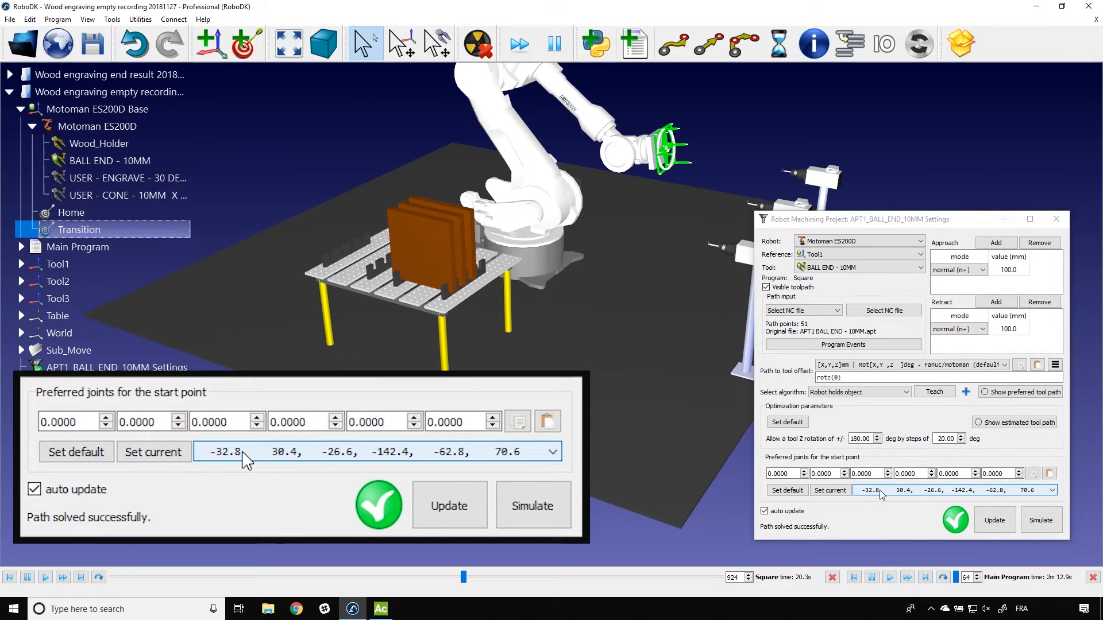
{"action": "scroll", "coordinate": [881, 495], "scroll_direction": "down", "scroll_amount": 1}
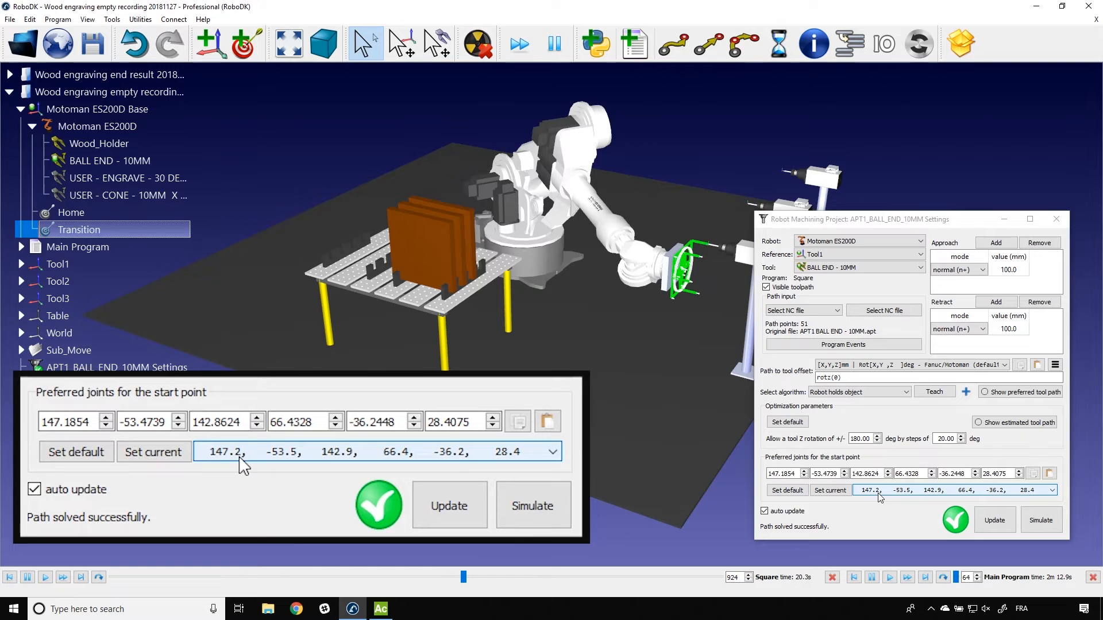
{"action": "scroll", "coordinate": [880, 497], "scroll_direction": "down", "scroll_amount": 1}
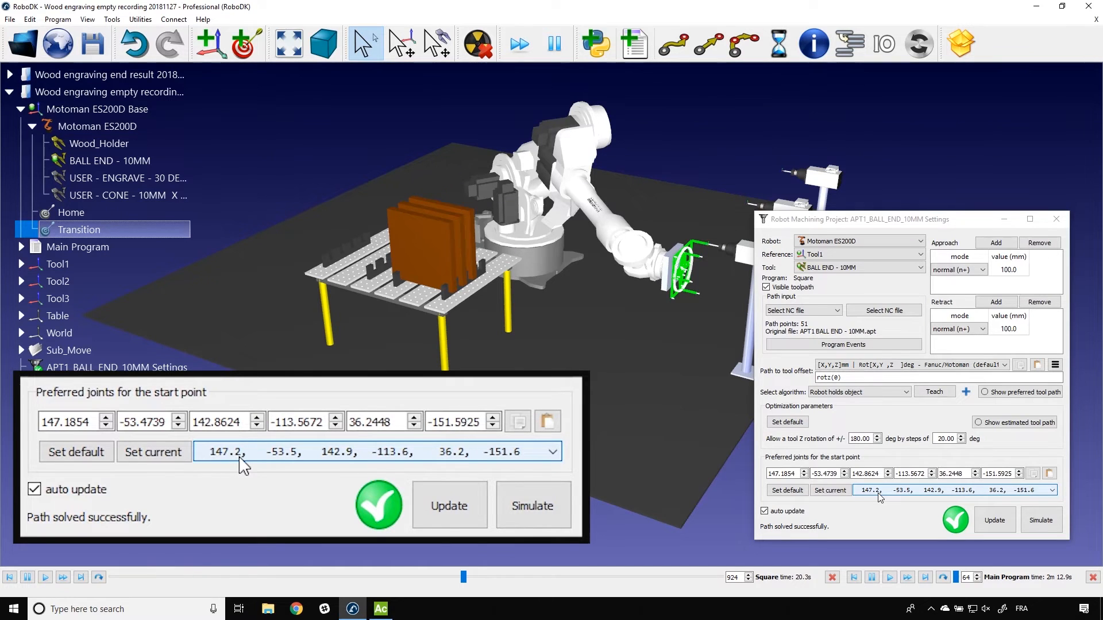
{"action": "scroll", "coordinate": [879, 497], "scroll_direction": "down", "scroll_amount": 1}
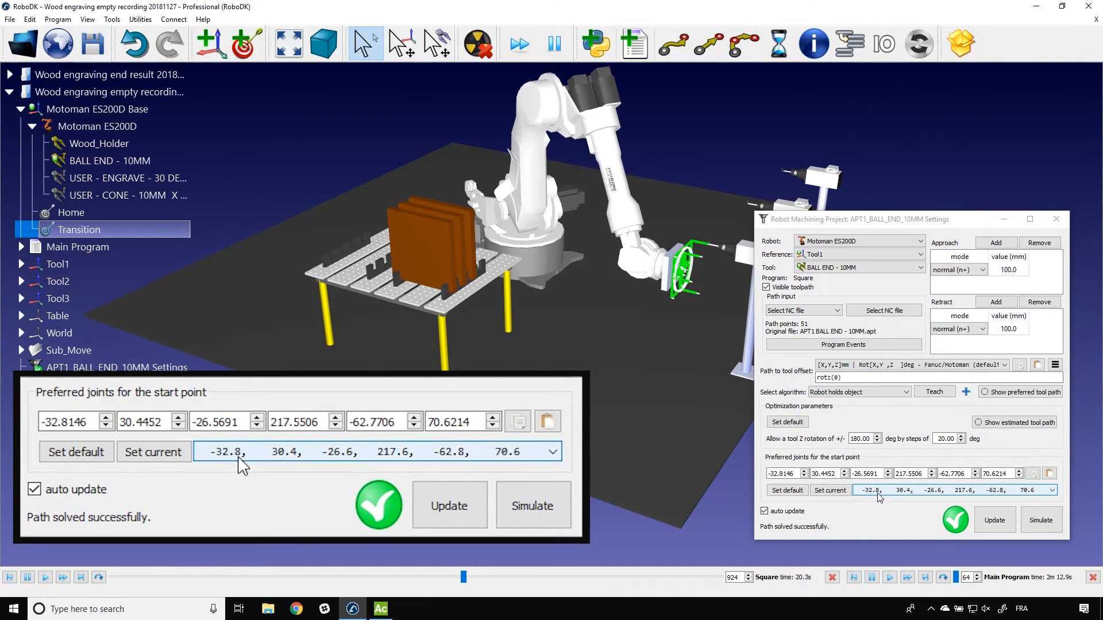
Step: Compare the start-point configurations with the Transition pose and choose preferred joints -32.8, 30.4, -26.6, -322.4, 62.8, -109.4
{"action": "double_click", "coordinate": [139, 233]}
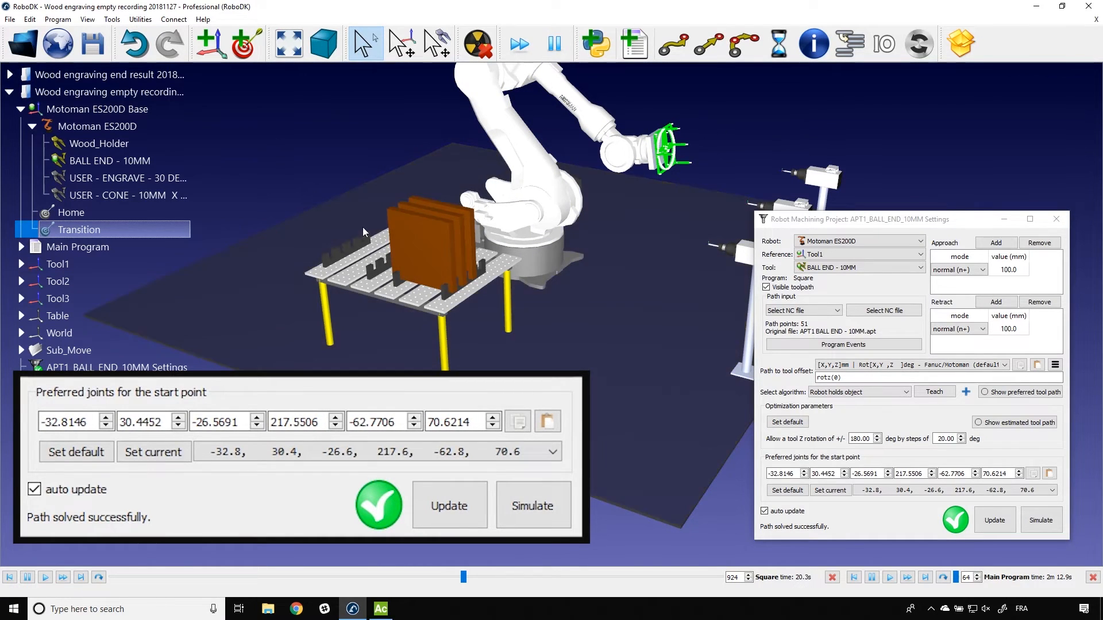
{"action": "scroll", "coordinate": [897, 495], "scroll_direction": "down", "scroll_amount": 1}
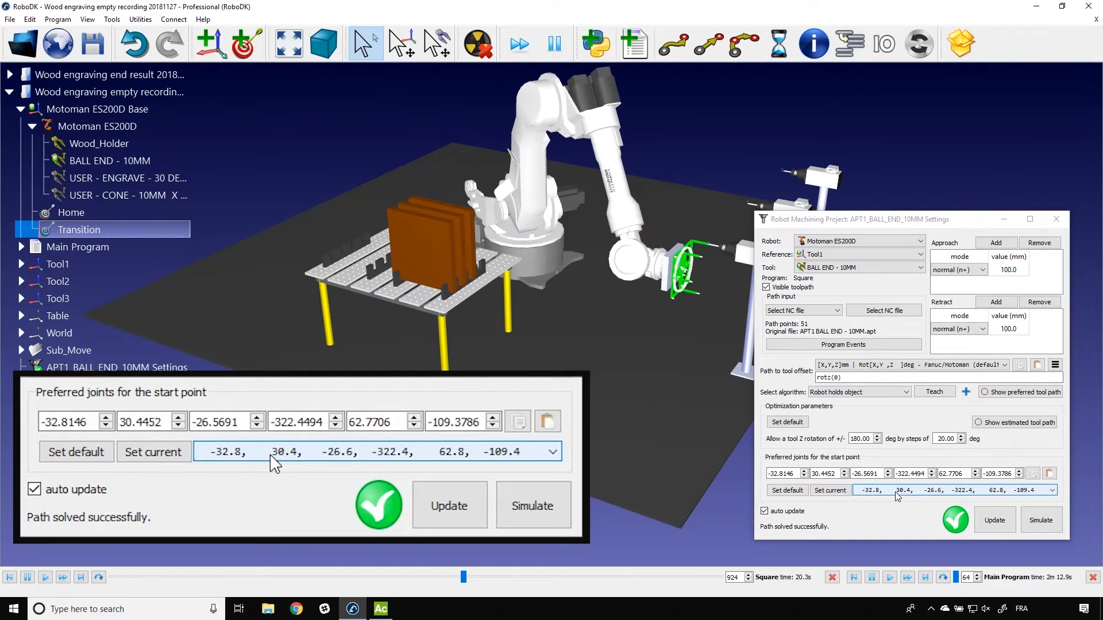
{"action": "scroll", "coordinate": [898, 495], "scroll_direction": "down", "scroll_amount": 1}
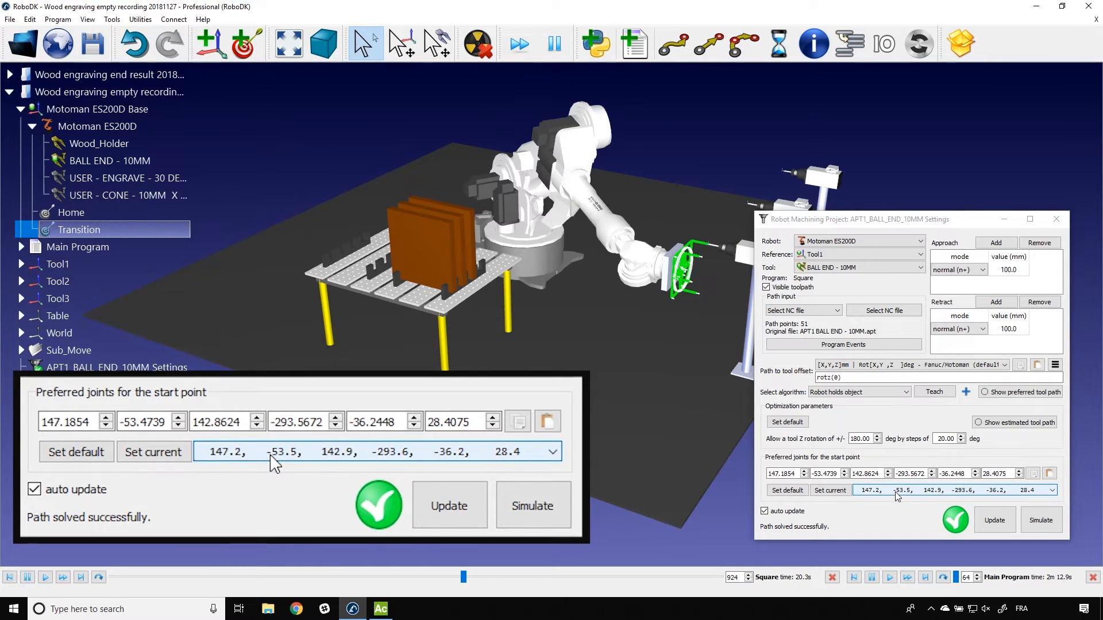
{"action": "scroll", "coordinate": [898, 498], "scroll_direction": "down", "scroll_amount": 1}
{"action": "scroll", "coordinate": [898, 498], "scroll_direction": "down", "scroll_amount": 2}
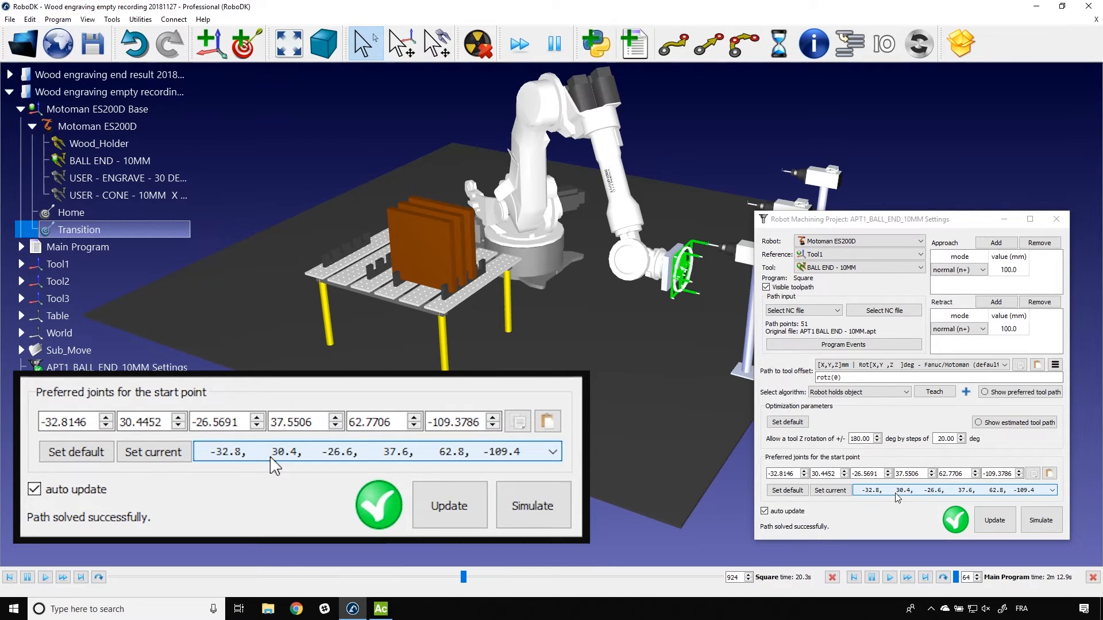
{"action": "scroll", "coordinate": [897, 498], "scroll_direction": "up", "scroll_amount": 1}
{"action": "scroll", "coordinate": [898, 497], "scroll_direction": "up", "scroll_amount": 1}
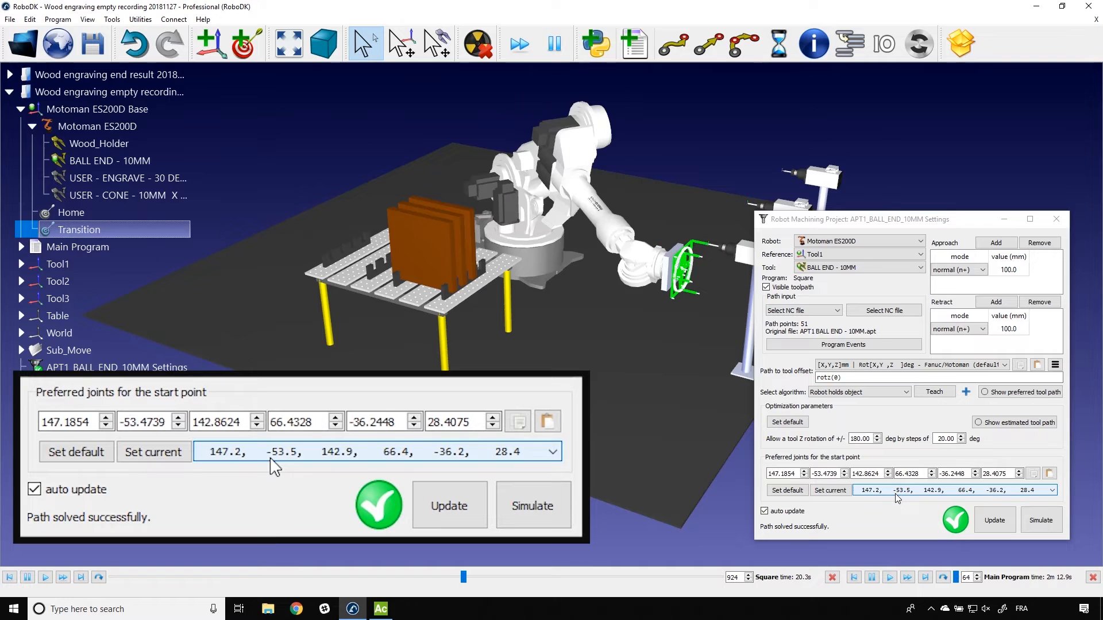
{"action": "scroll", "coordinate": [898, 498], "scroll_direction": "down", "scroll_amount": 3}
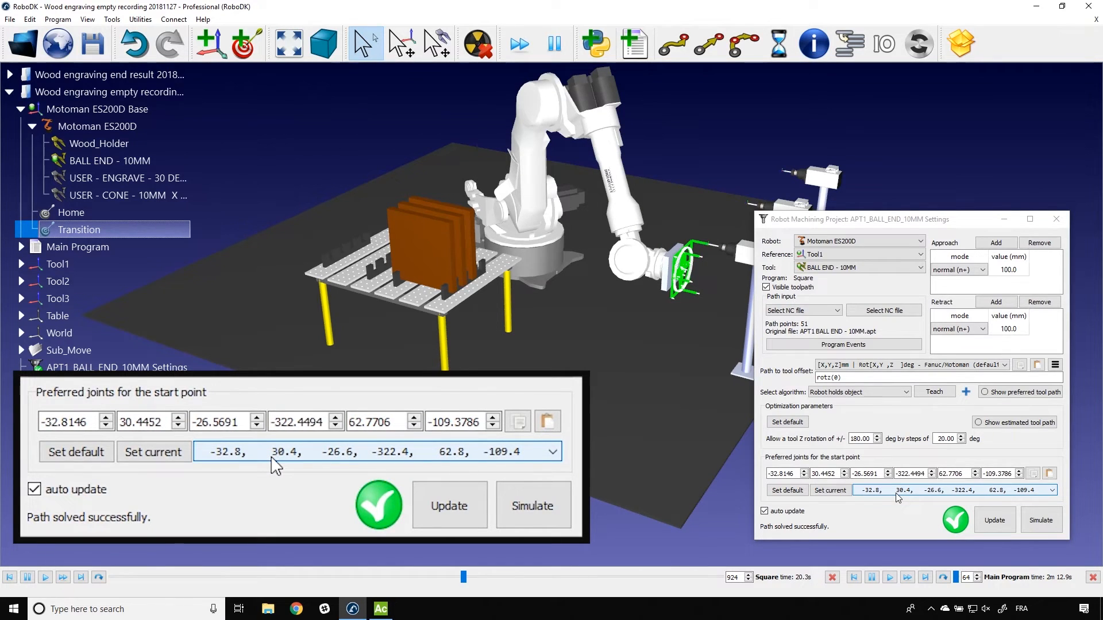
{"action": "scroll", "coordinate": [897, 498], "scroll_direction": "down", "scroll_amount": 4}
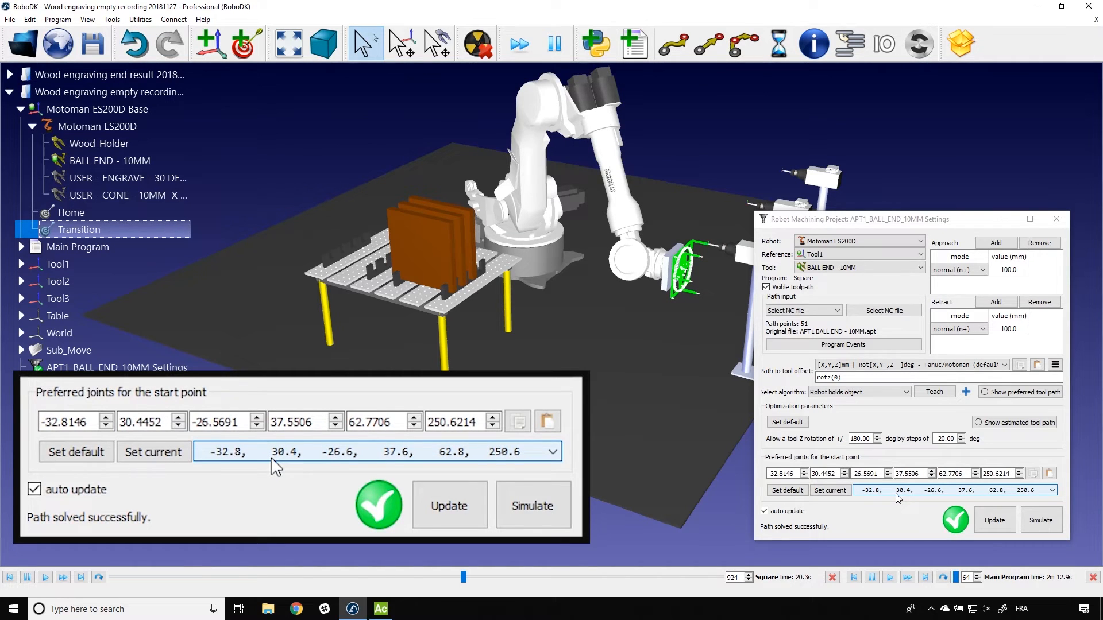
{"action": "scroll", "coordinate": [898, 498], "scroll_direction": "down", "scroll_amount": 2}
{"action": "scroll", "coordinate": [897, 499], "scroll_direction": "up", "scroll_amount": 2}
{"action": "scroll", "coordinate": [898, 497], "scroll_direction": "down", "scroll_amount": 2}
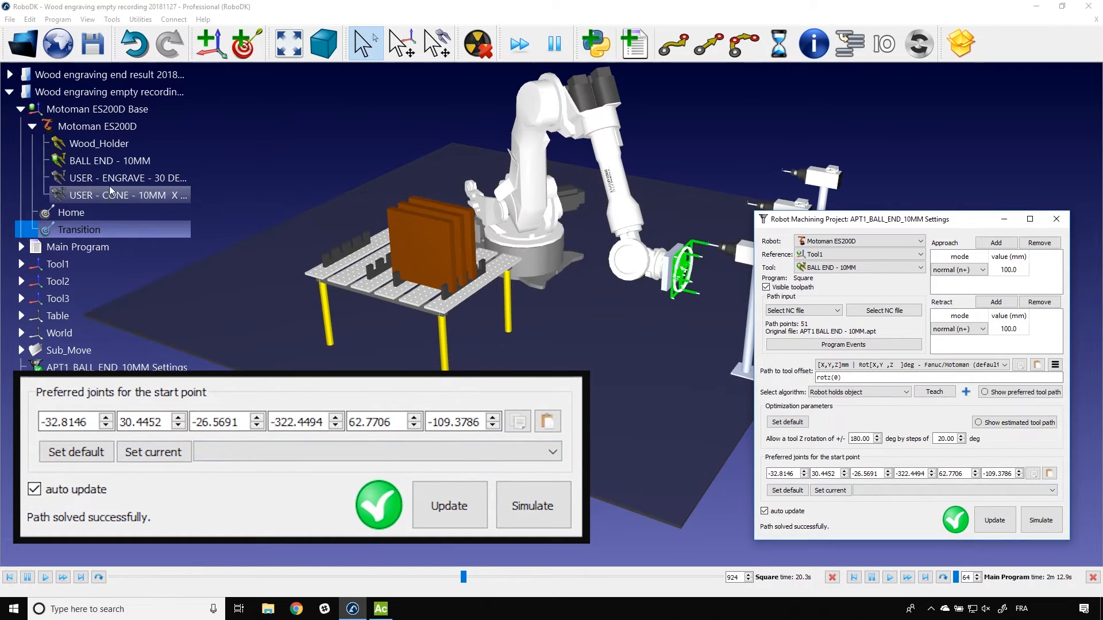
Step: Return the robot to the Transition target, then update and simulate the Square program with the chosen start joints
{"action": "double_click", "coordinate": [92, 232]}
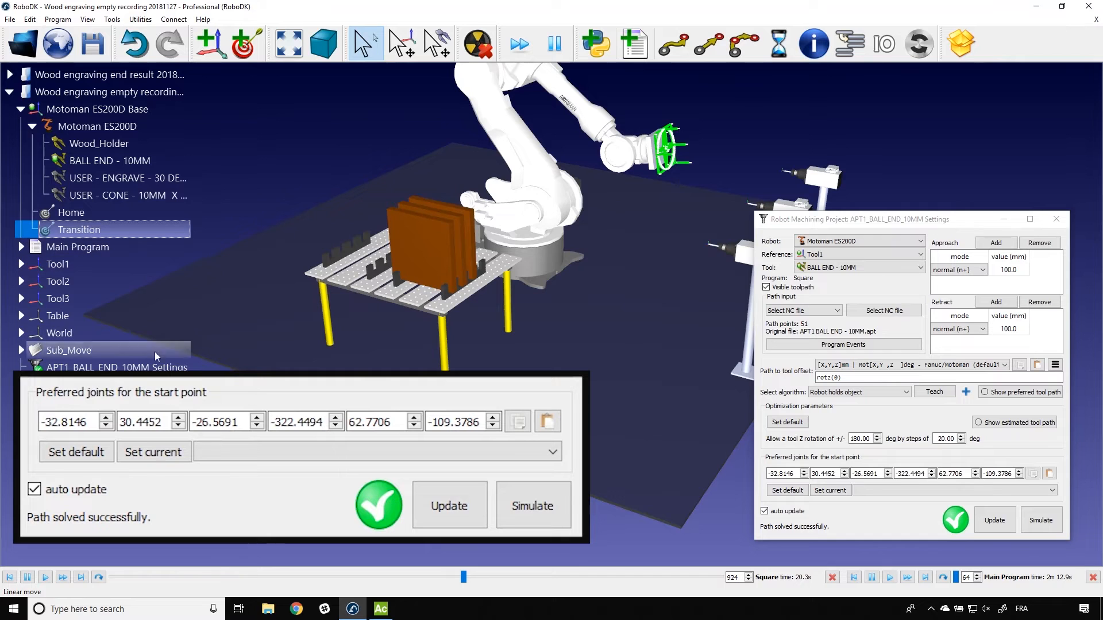
{"action": "left_click", "coordinate": [999, 521]}
{"action": "left_click", "coordinate": [1032, 523]}
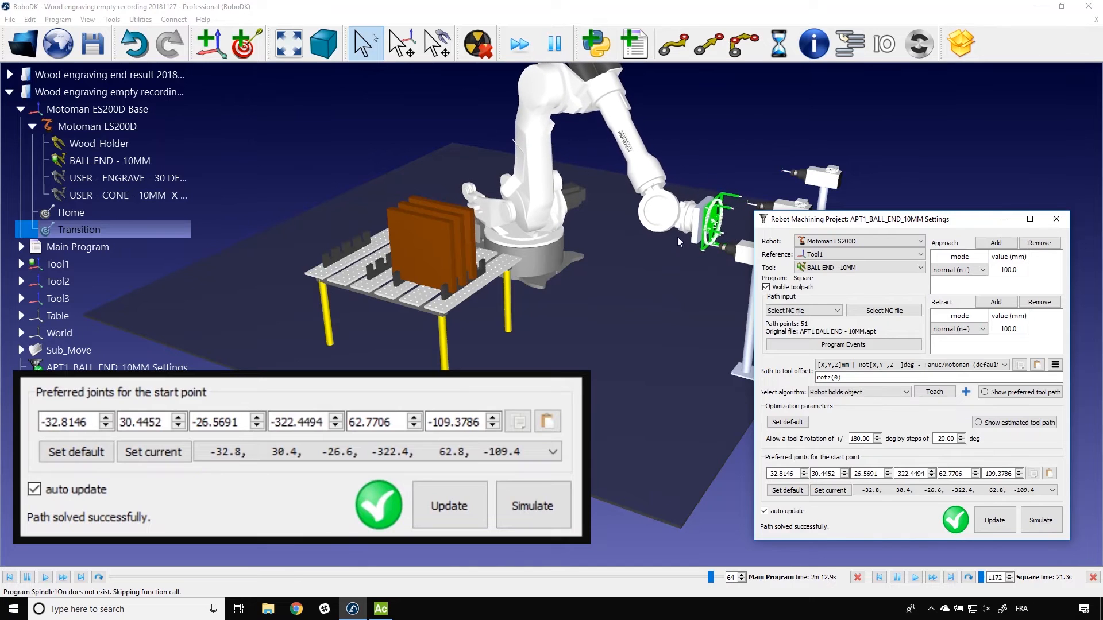
{"action": "left_click", "coordinate": [732, 125]}
Step: Set the preferred start-point joints of the APT1 project to -32.8, 30.4, -26.6, 37.6, 62.8, 250.6
{"action": "left_click", "coordinate": [905, 490]}
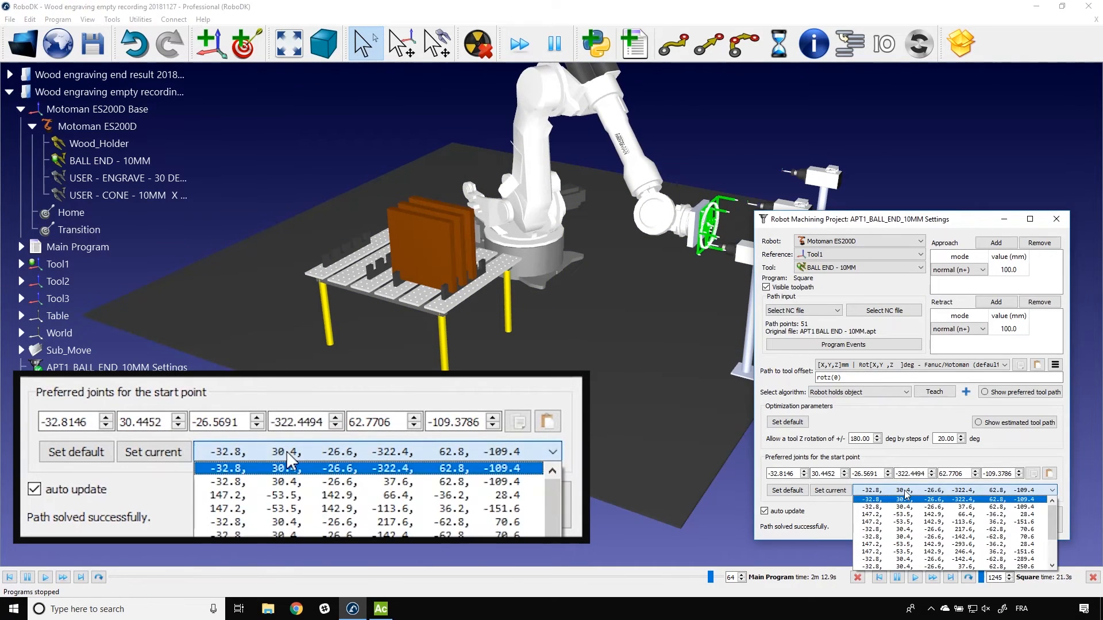
{"action": "left_click", "coordinate": [905, 491]}
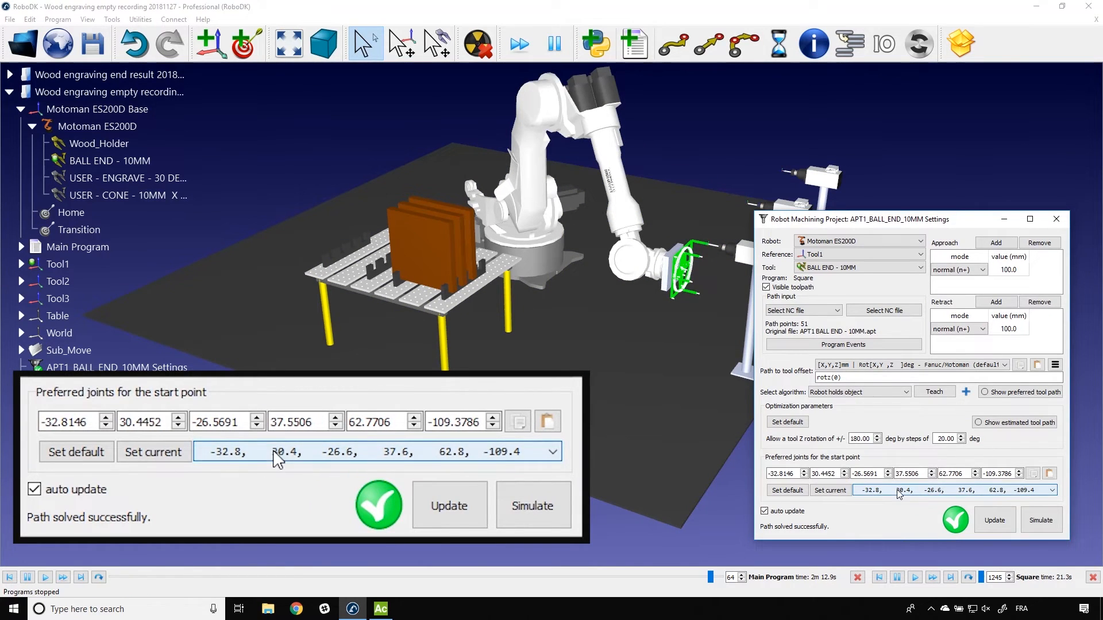
{"action": "scroll", "coordinate": [903, 492], "scroll_direction": "down", "scroll_amount": 1}
{"action": "scroll", "coordinate": [900, 492], "scroll_direction": "down", "scroll_amount": 4}
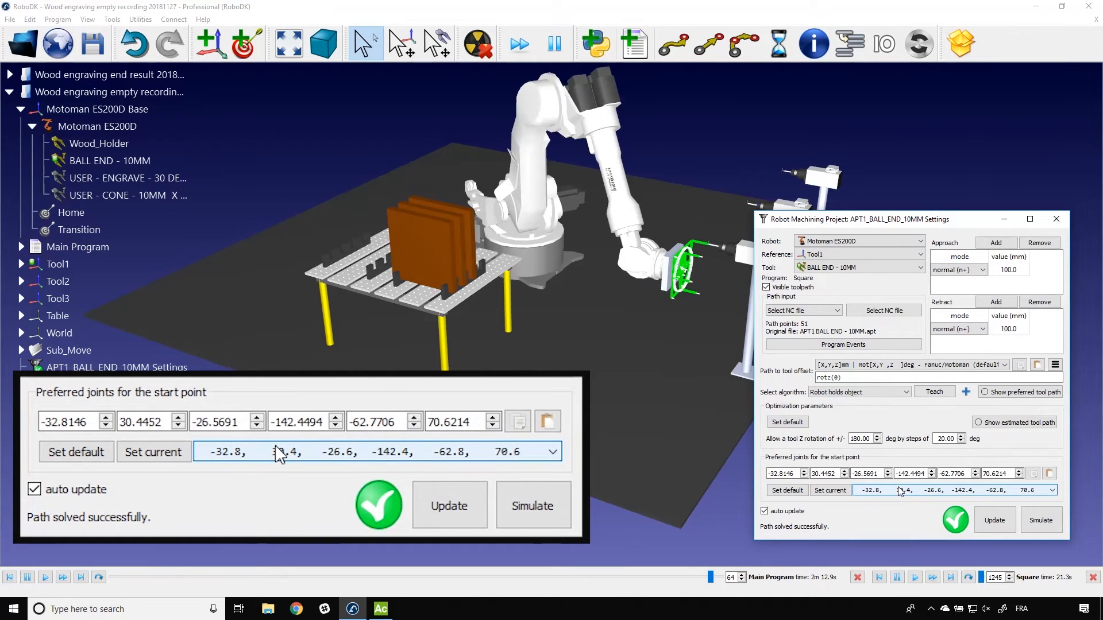
{"action": "scroll", "coordinate": [900, 493], "scroll_direction": "down", "scroll_amount": 1}
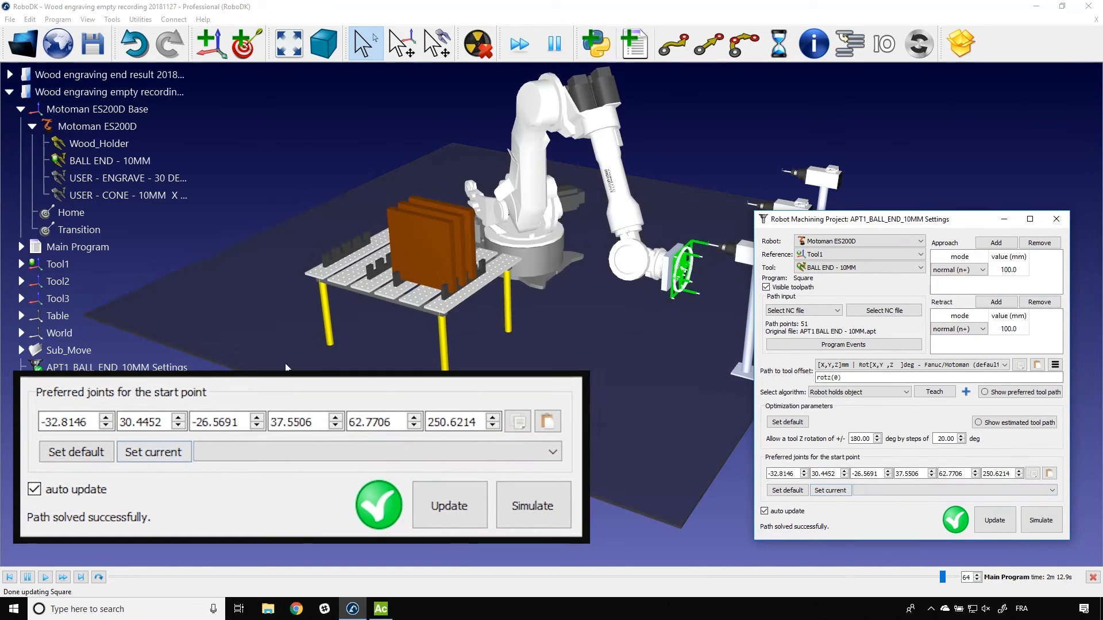
Step: Move back to the Transition target, update and simulate Square with the 250.6 degree last joint, and review the alternative configurations
{"action": "double_click", "coordinate": [92, 230]}
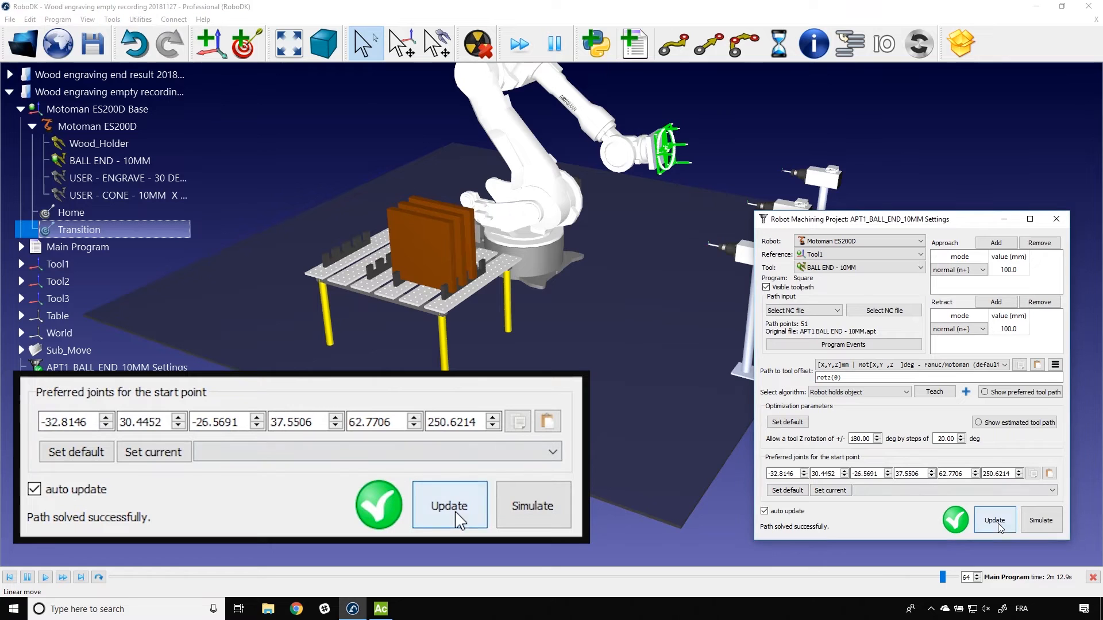
{"action": "left_click", "coordinate": [1039, 521]}
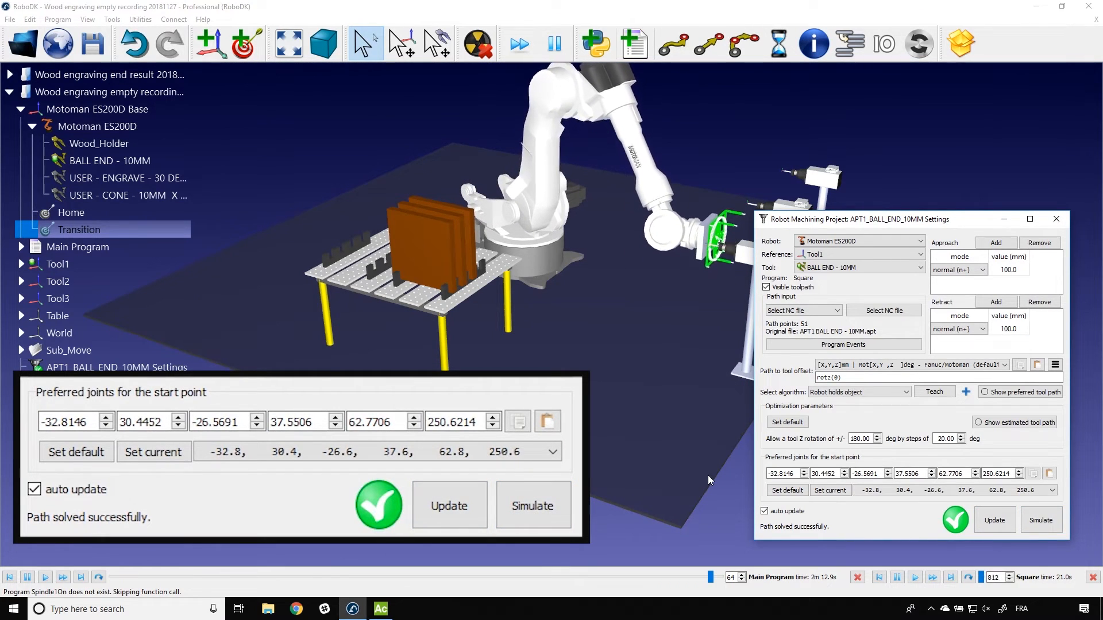
{"action": "left_click", "coordinate": [883, 491]}
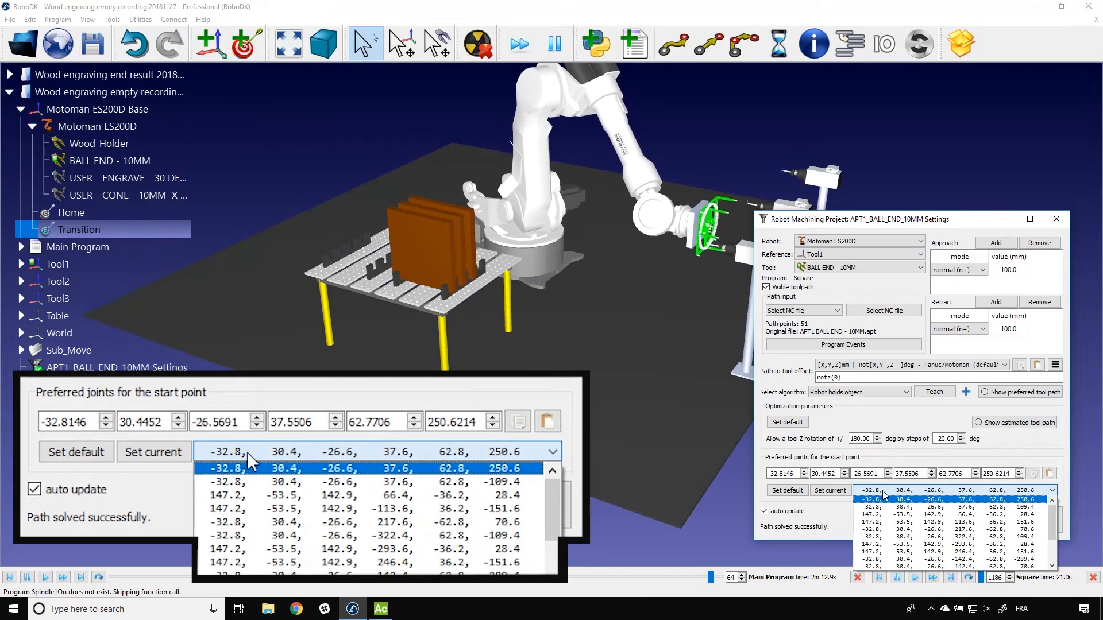
{"action": "left_click", "coordinate": [884, 492]}
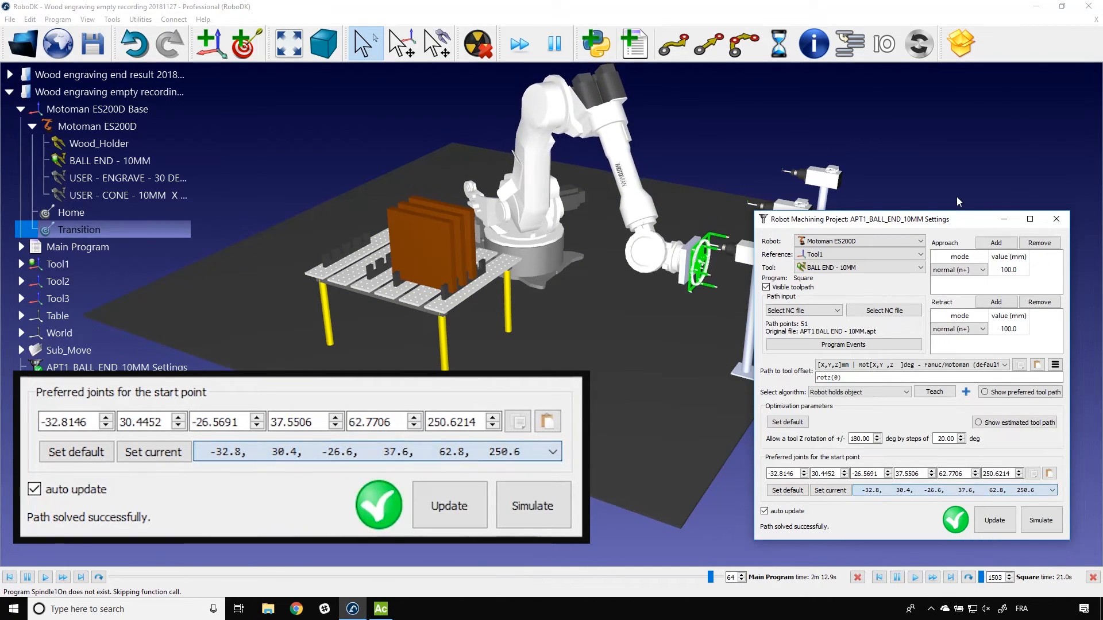
Step: Set the APT1 project's preferred start-point joints to -32.8, 30.4, -26.6, 37.6, 62.8, -109.4
{"action": "left_click_drag", "start_coordinate": [957, 218], "coordinate": [948, 135]}
{"action": "left_click", "coordinate": [934, 408]}
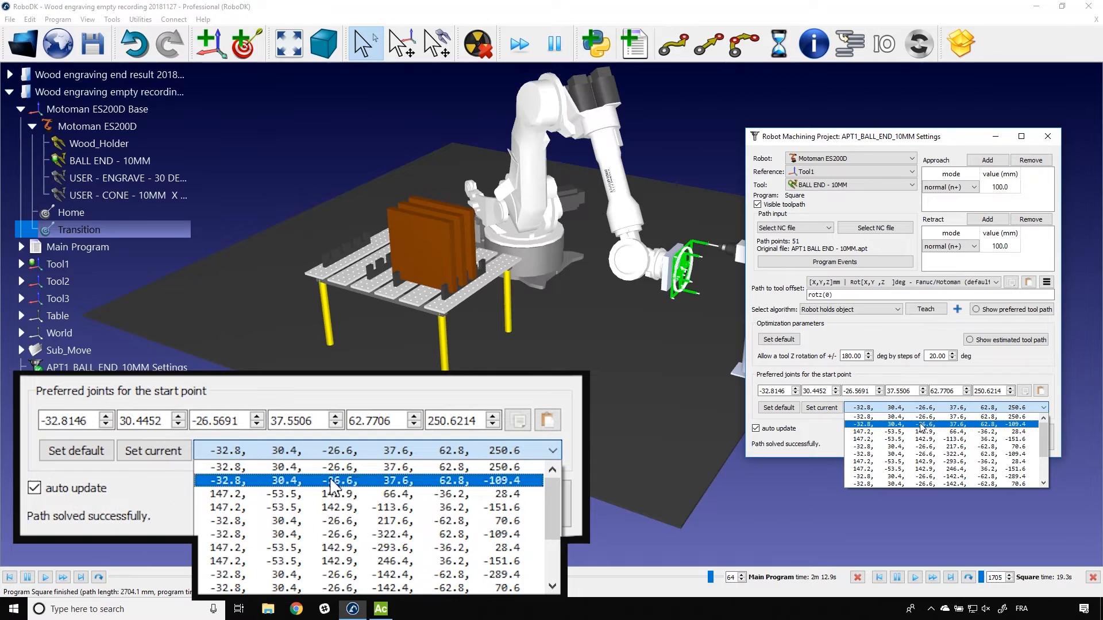
{"action": "left_click", "coordinate": [1003, 425]}
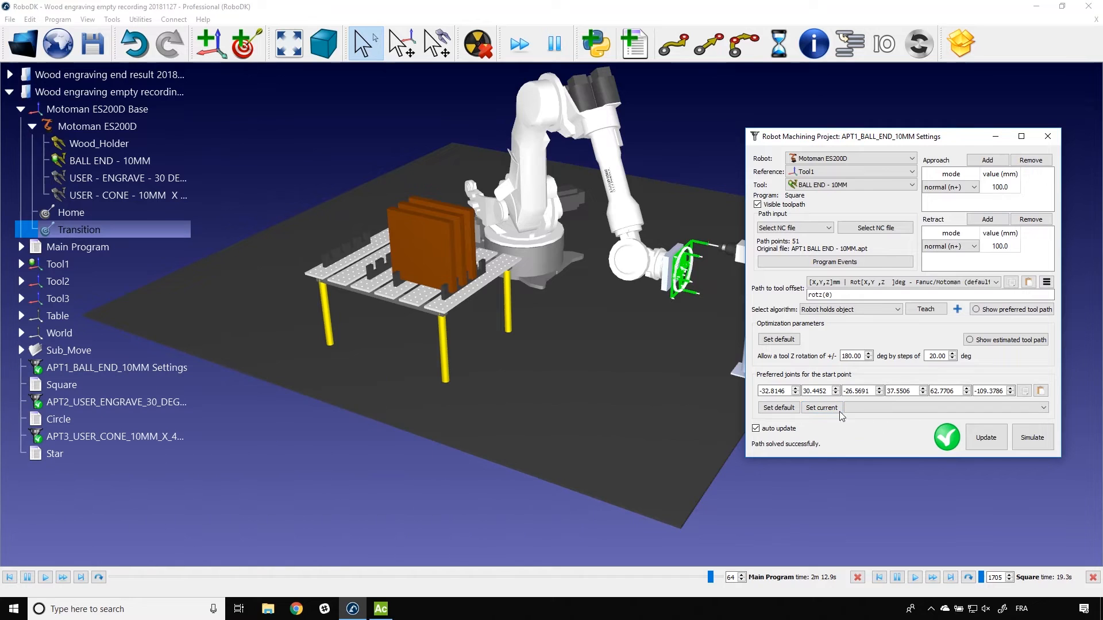
Step: Return the robot to the Transition target, simulate the Square program from there, and close the APT1 project settings
{"action": "double_click", "coordinate": [72, 233]}
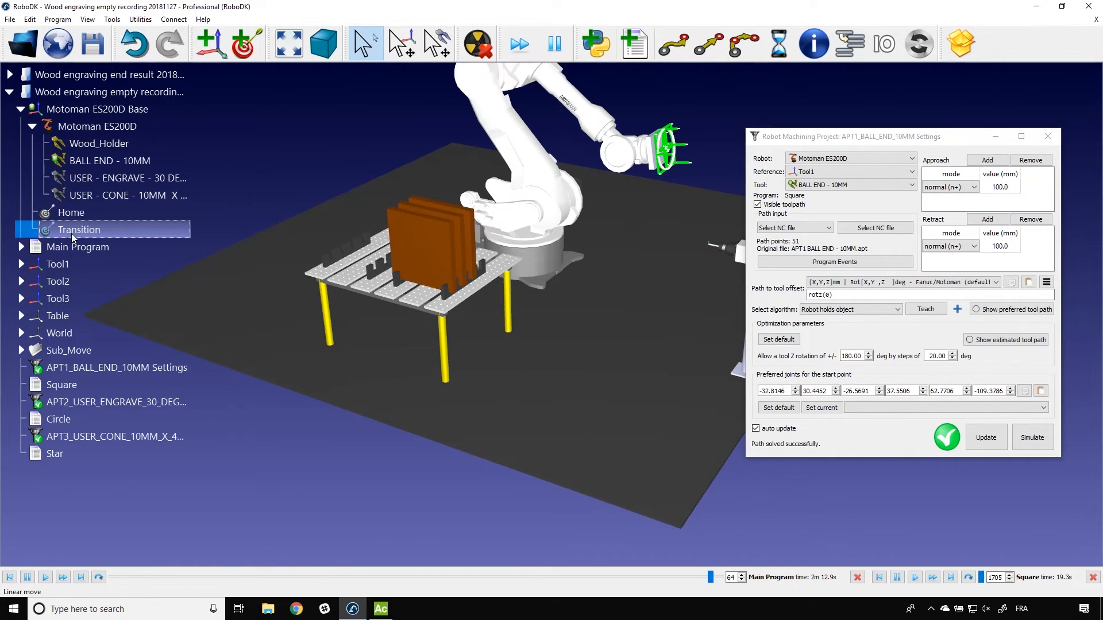
{"action": "left_click", "coordinate": [1027, 440]}
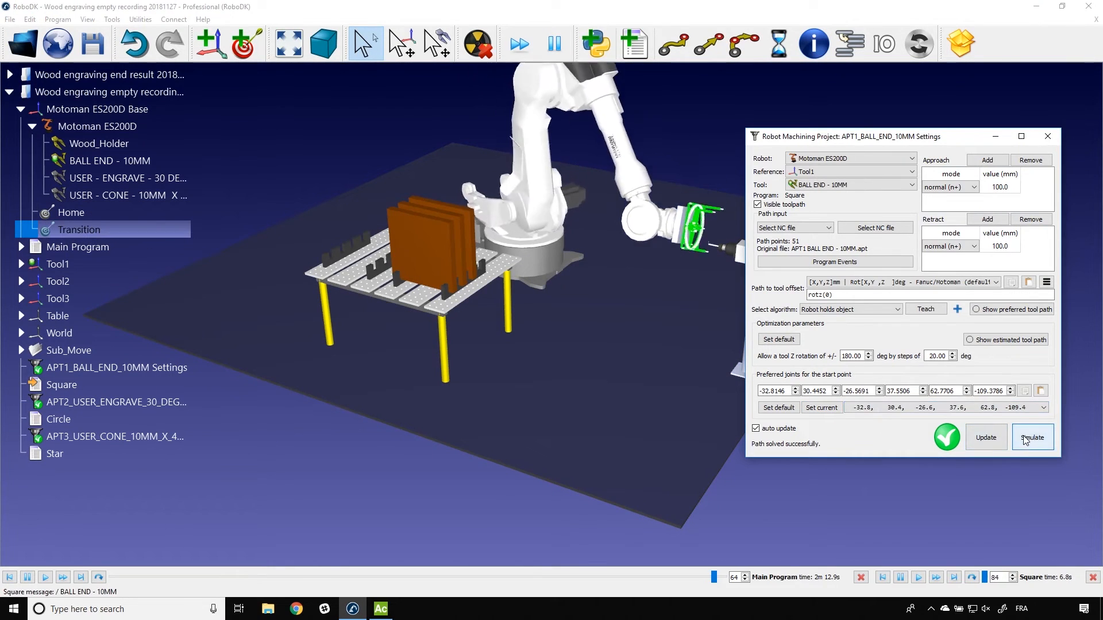
{"action": "left_click_drag", "start_coordinate": [873, 140], "coordinate": [942, 232]}
{"action": "left_click", "coordinate": [748, 149]}
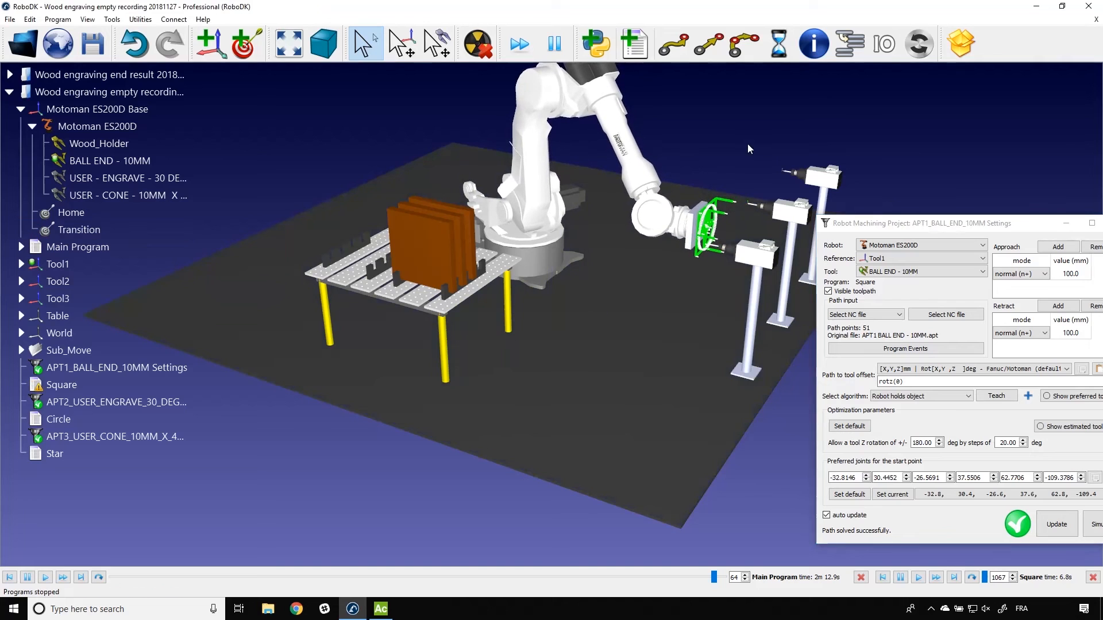
{"action": "left_click_drag", "start_coordinate": [876, 221], "coordinate": [599, 162]}
{"action": "left_click", "coordinate": [833, 163]}
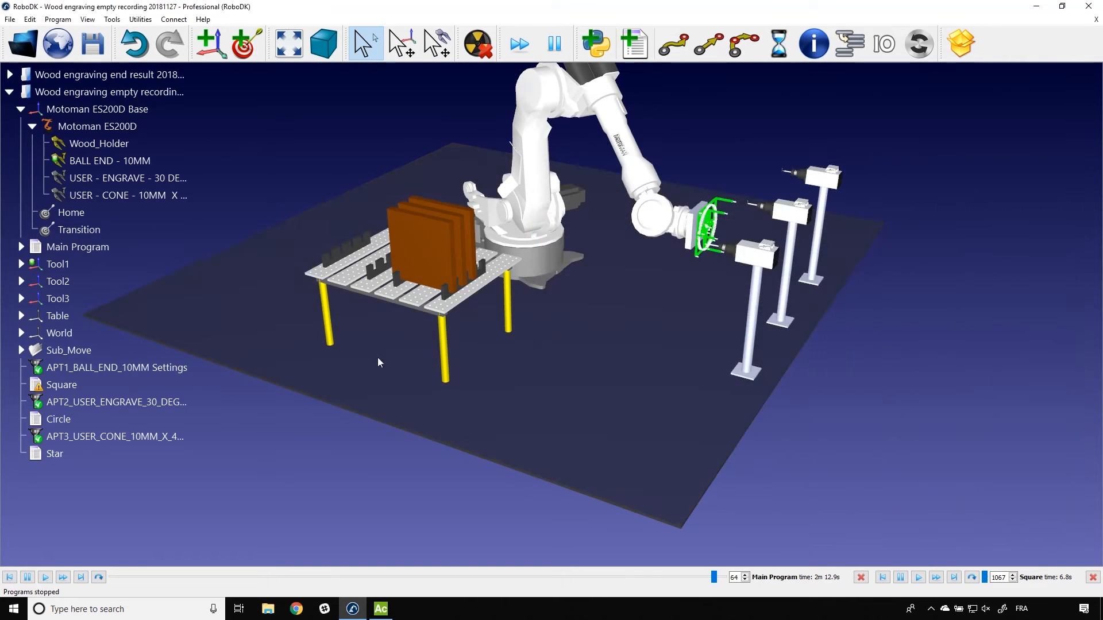
Step: Run the Circle program from the Transition target, then return to Transition and open the APT2 project settings
{"action": "double_click", "coordinate": [79, 230]}
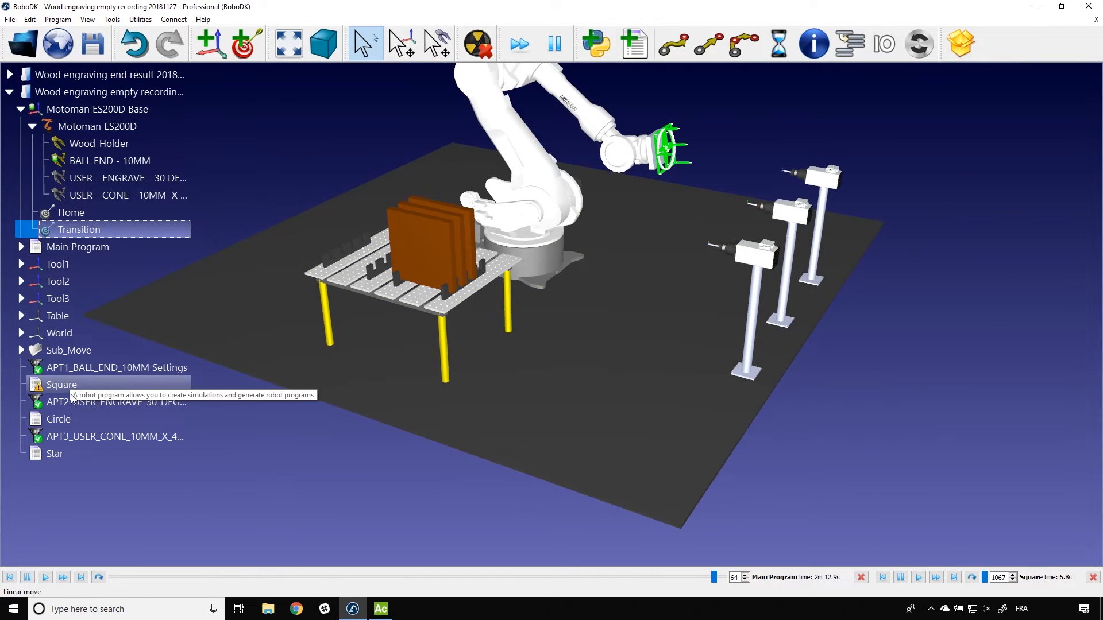
{"action": "double_click", "coordinate": [74, 418]}
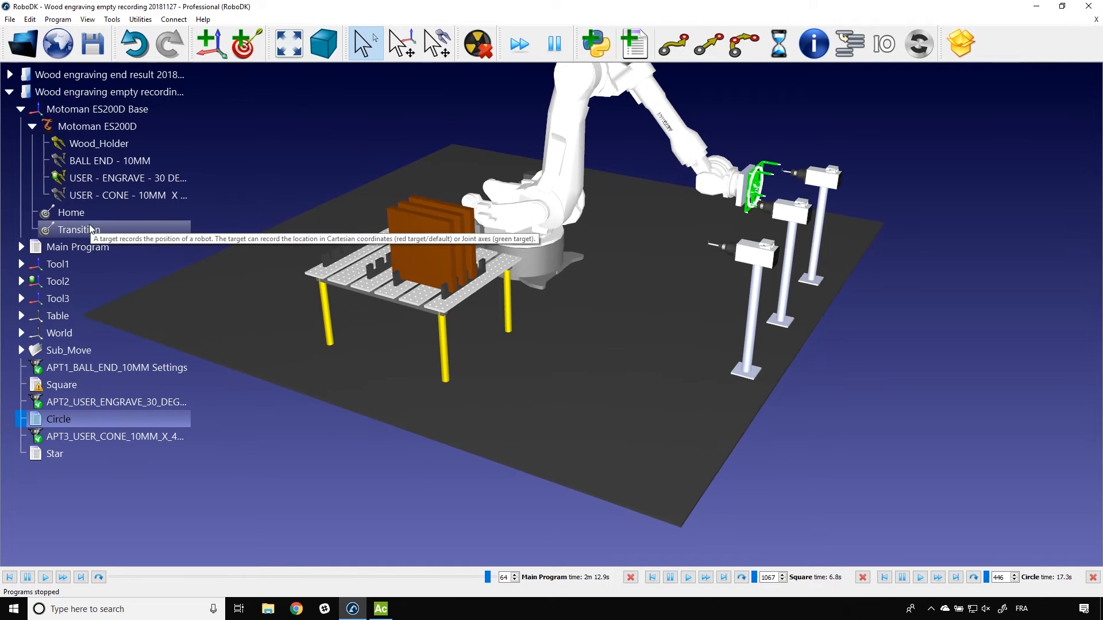
{"action": "double_click", "coordinate": [90, 229]}
{"action": "right_click", "coordinate": [89, 404]}
{"action": "double_click", "coordinate": [85, 400]}
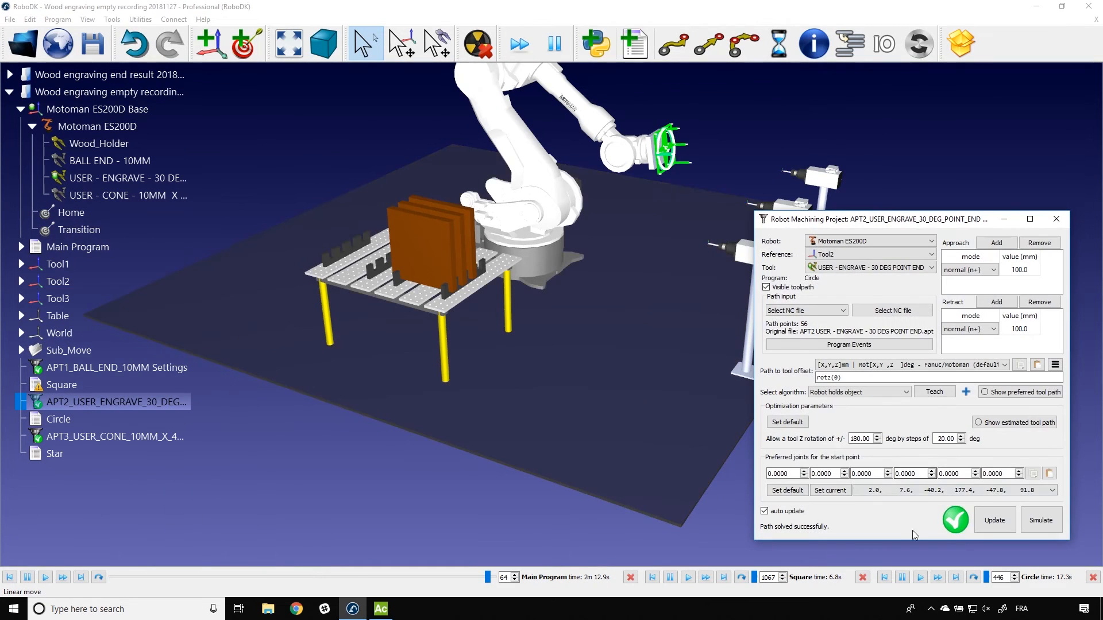
Step: Compare the APT2 start-point configurations, try joints 2.0, 7.6, -40.2, -2.6, 47.8, 271.8, and update and simulate Circle from the Transition target
{"action": "scroll", "coordinate": [913, 490], "scroll_direction": "down", "scroll_amount": 4}
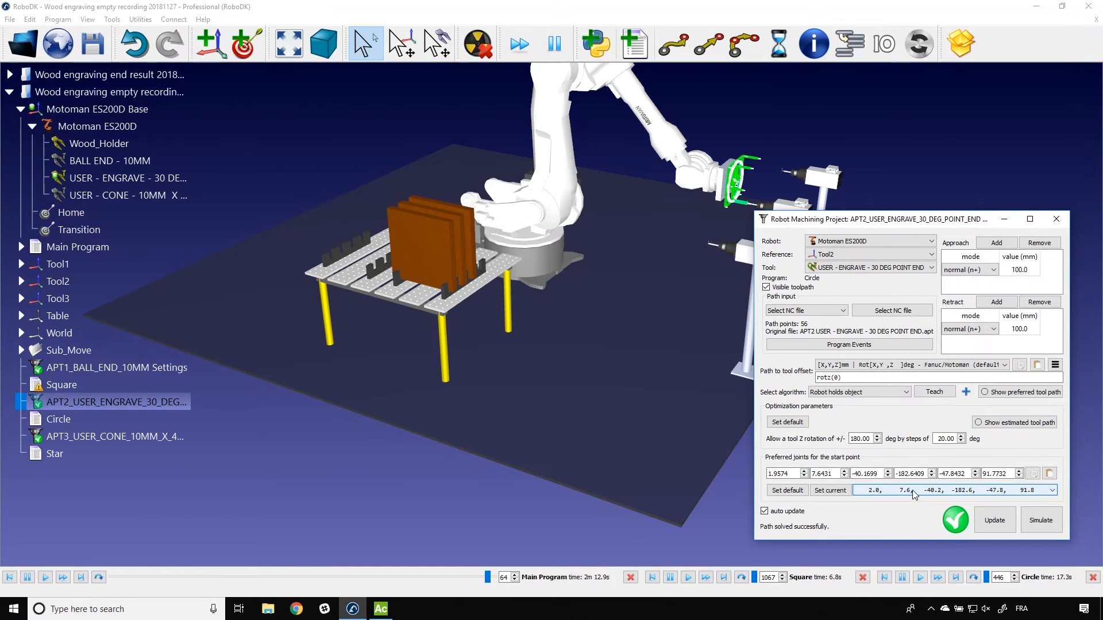
{"action": "scroll", "coordinate": [913, 493], "scroll_direction": "down", "scroll_amount": 1}
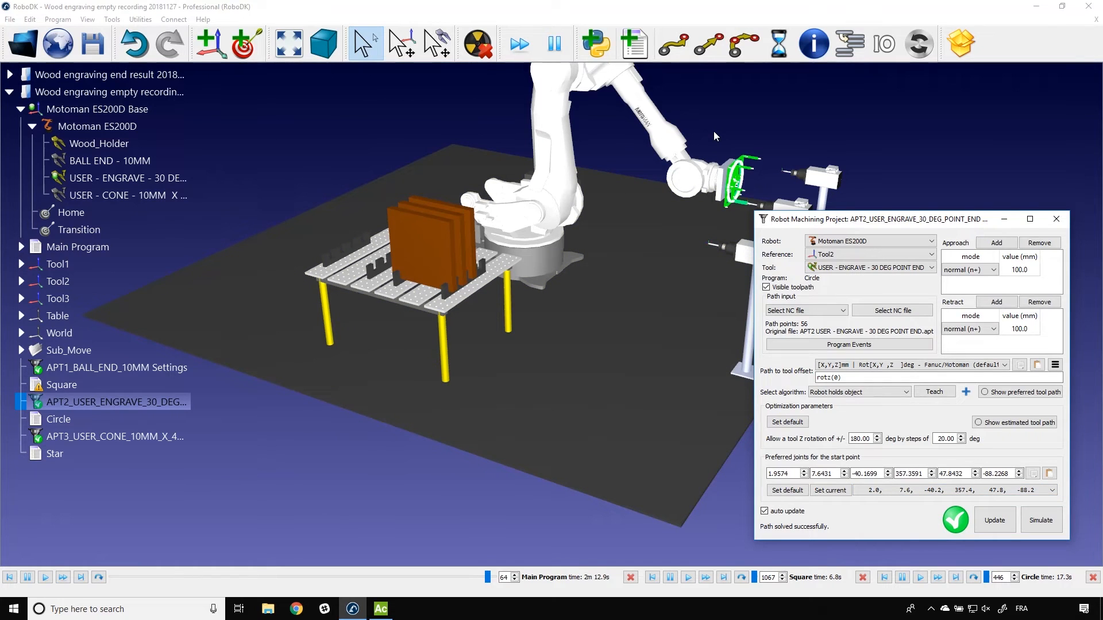
{"action": "scroll", "coordinate": [885, 494], "scroll_direction": "down", "scroll_amount": 1}
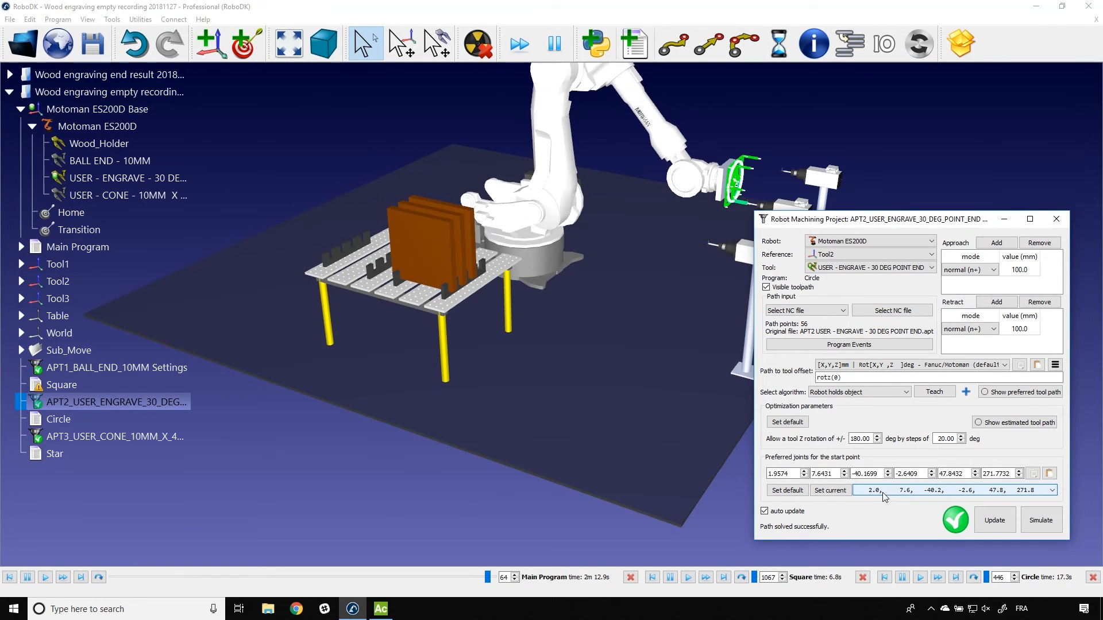
{"action": "scroll", "coordinate": [884, 495], "scroll_direction": "down", "scroll_amount": 1}
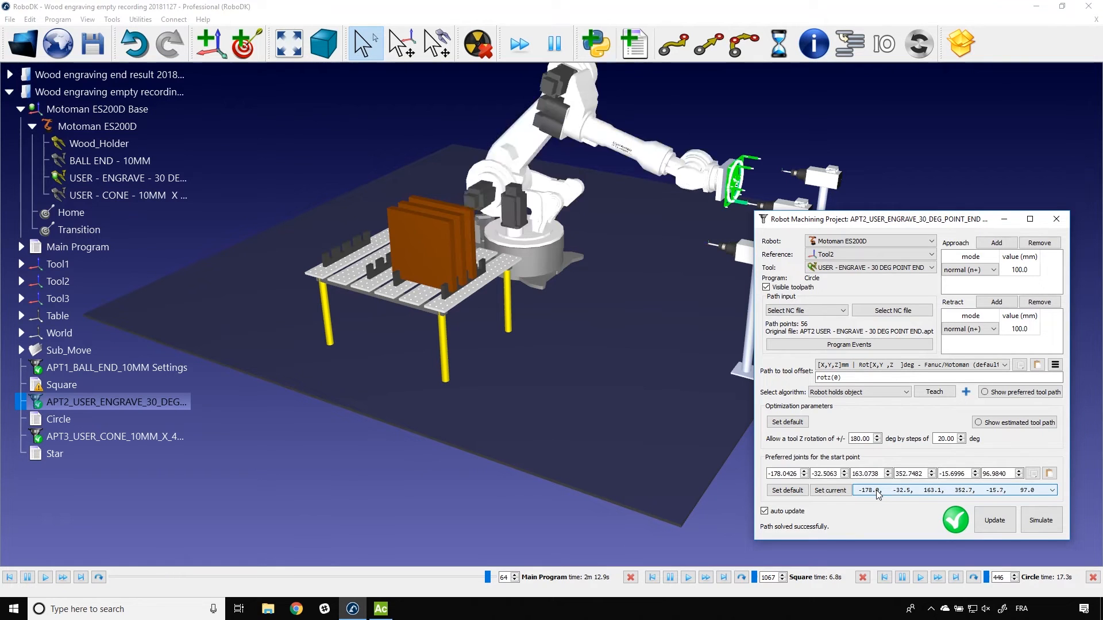
{"action": "left_click", "coordinate": [992, 518]}
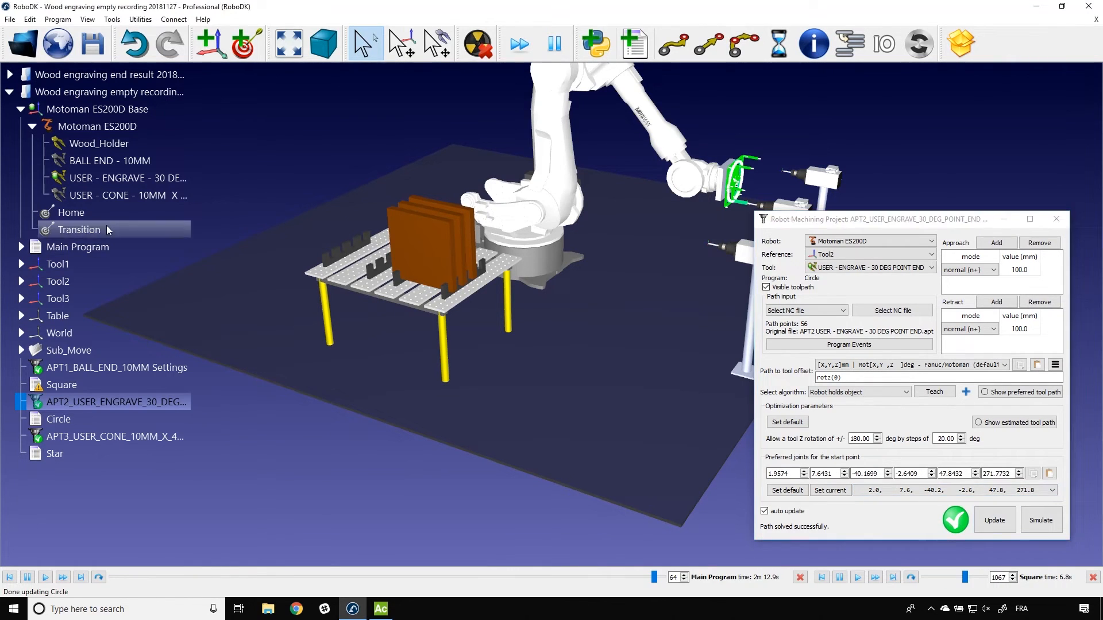
Step: Set the APT2 preferred start-point joints to 2.0, 7.6, -40.2, -2.6, 47.8, -88.2, simulate Circle and close the settings
{"action": "left_click", "coordinate": [987, 491]}
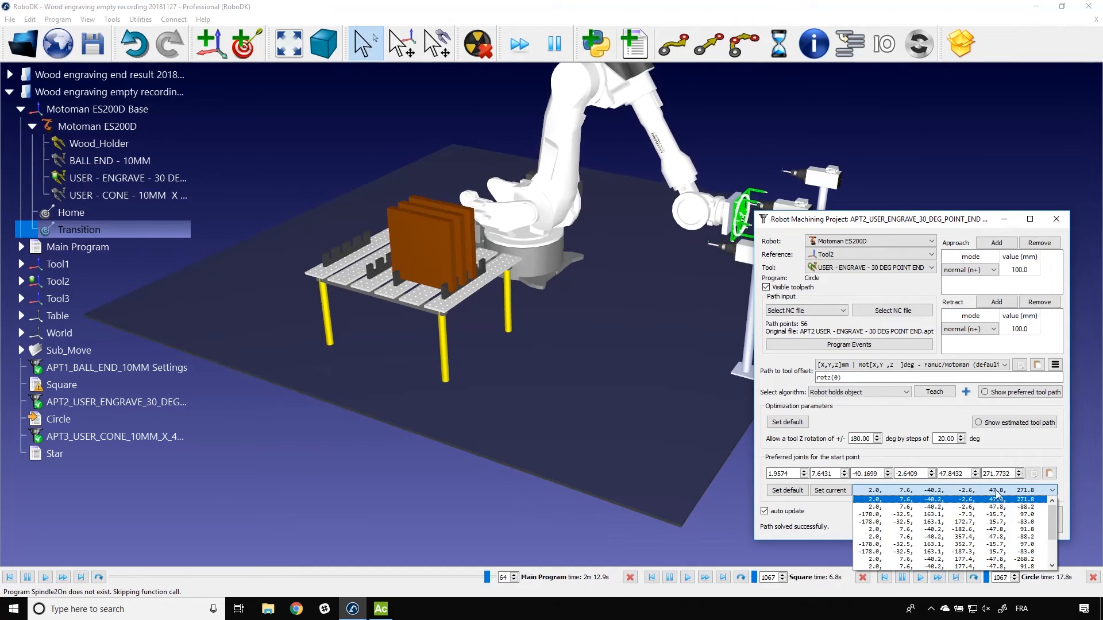
{"action": "left_click", "coordinate": [988, 507]}
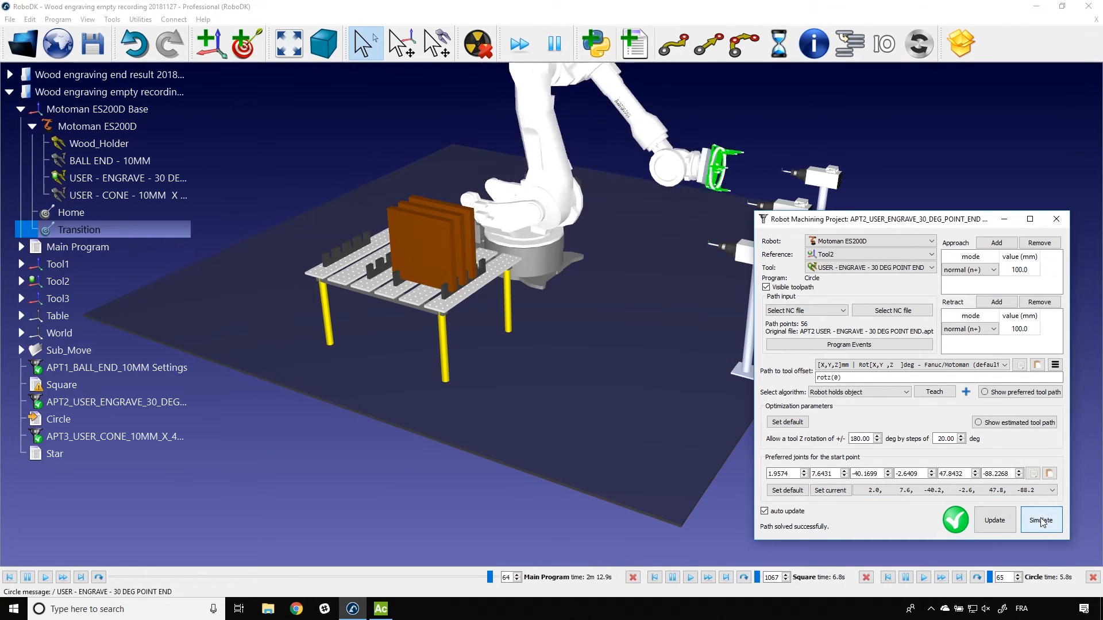
{"action": "left_click", "coordinate": [986, 491]}
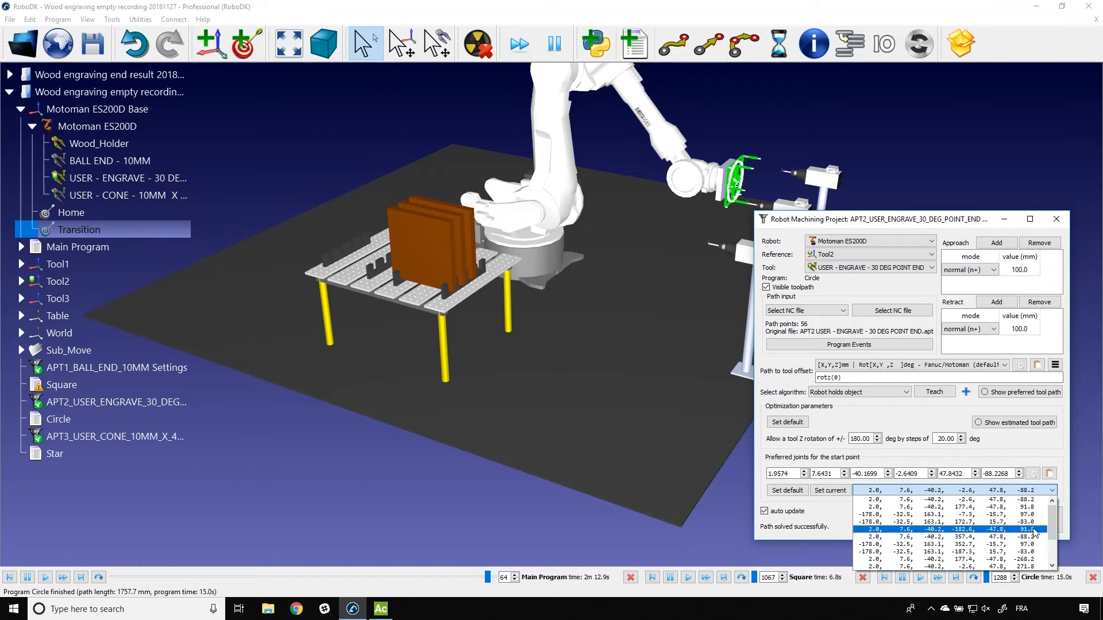
{"action": "left_click", "coordinate": [1044, 499]}
{"action": "left_click", "coordinate": [1056, 219]}
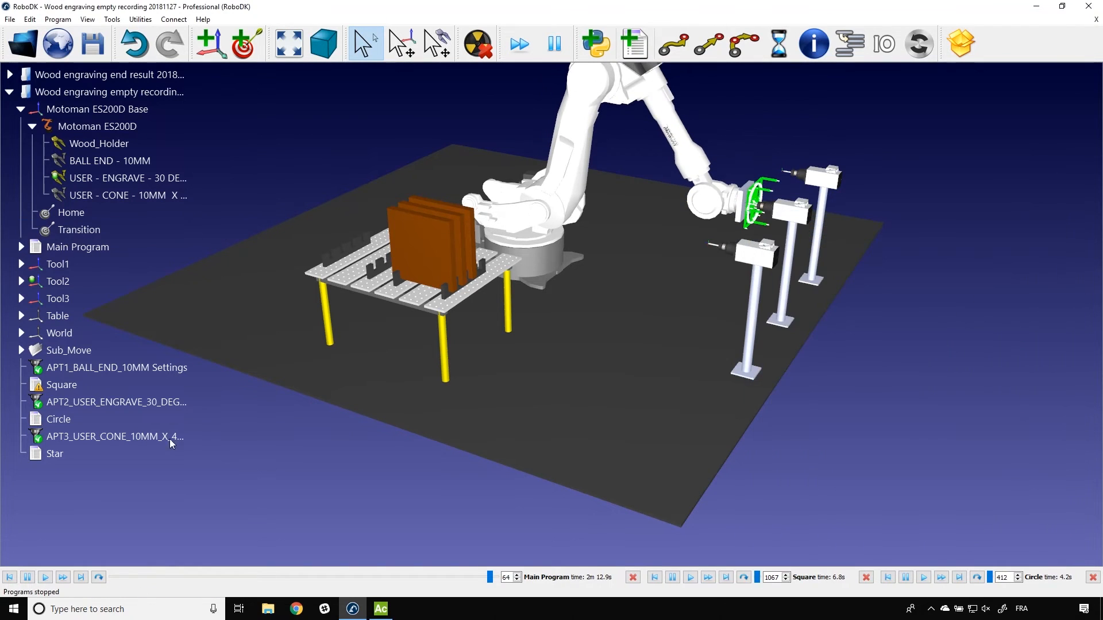
Step: Open the APT3 project settings and set its preferred start-point joints to 35.6, 26.5, -23.5, -43.0, 58.5, -64.0
{"action": "double_click", "coordinate": [115, 436]}
{"action": "scroll", "coordinate": [932, 493], "scroll_direction": "down", "scroll_amount": 3}
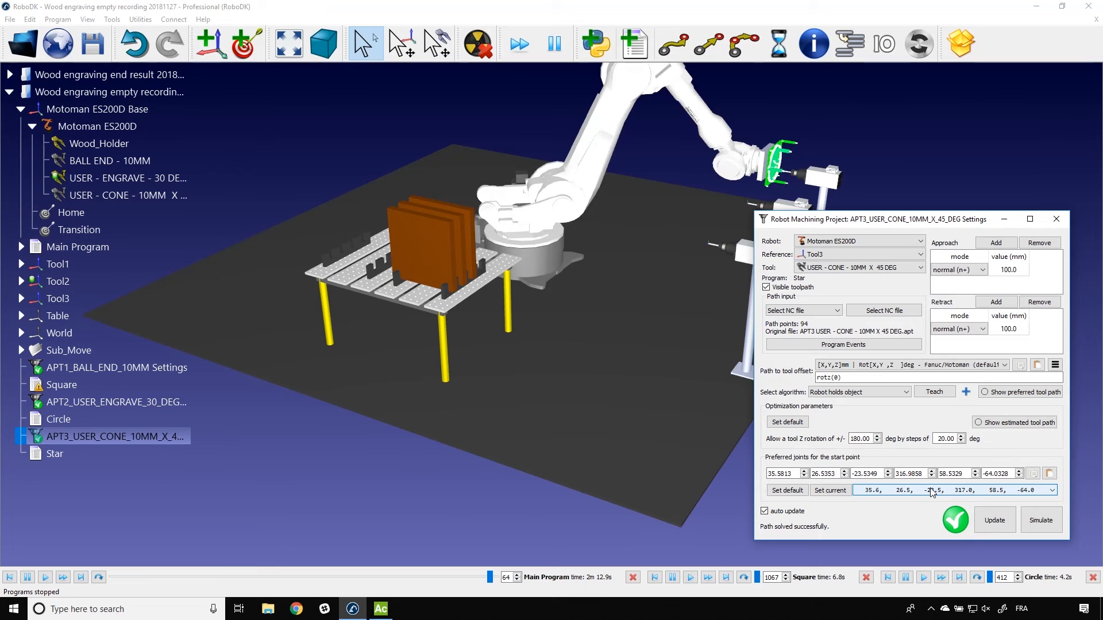
{"action": "left_click", "coordinate": [938, 519]}
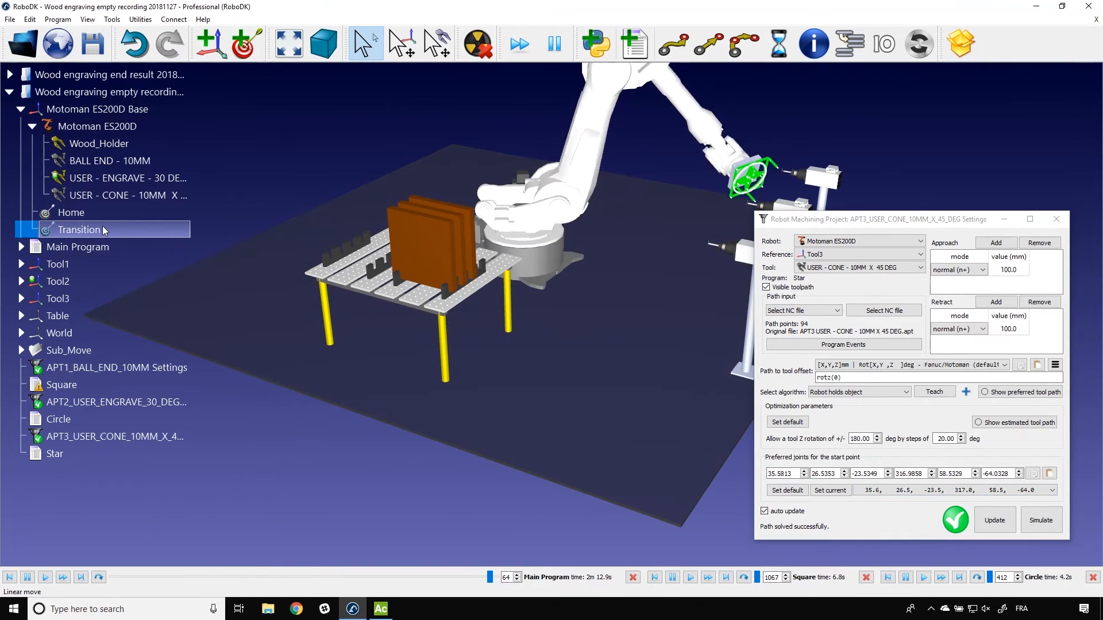
{"action": "left_click", "coordinate": [914, 491]}
{"action": "left_click", "coordinate": [916, 494]}
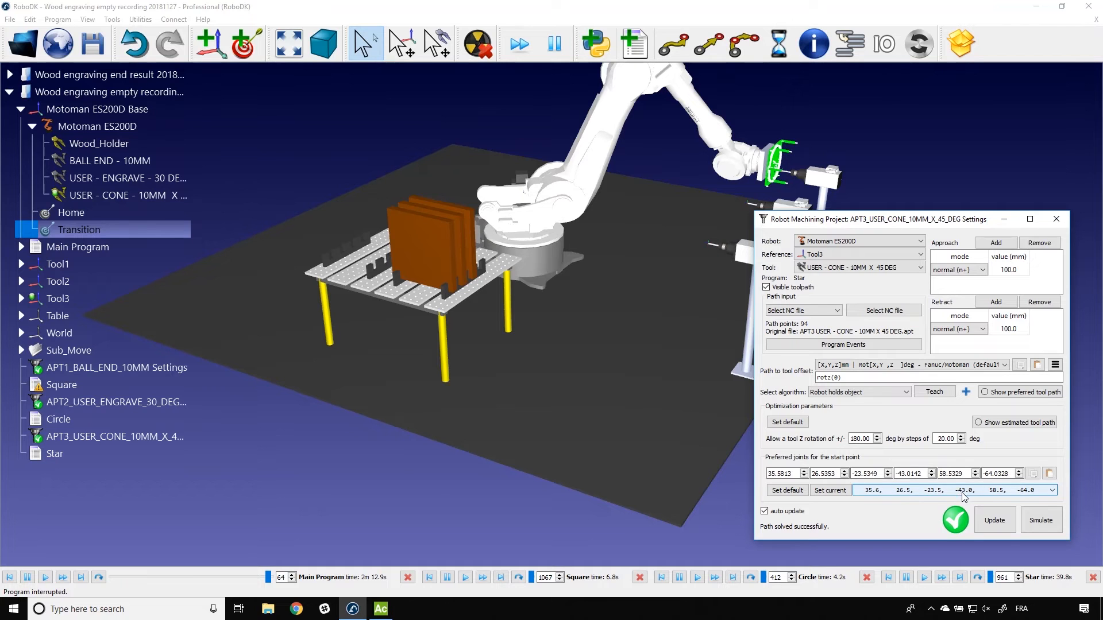
Step: Return the robot to the Transition target, simulate the Star program, and close the APT3 project settings
{"action": "double_click", "coordinate": [97, 231]}
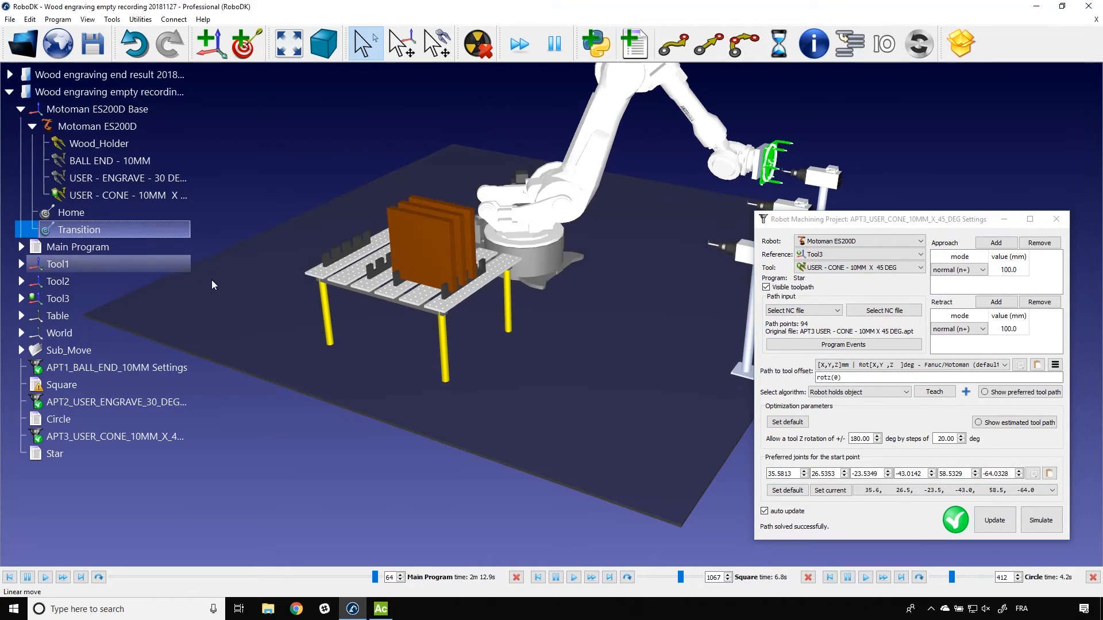
{"action": "left_click", "coordinate": [1041, 520]}
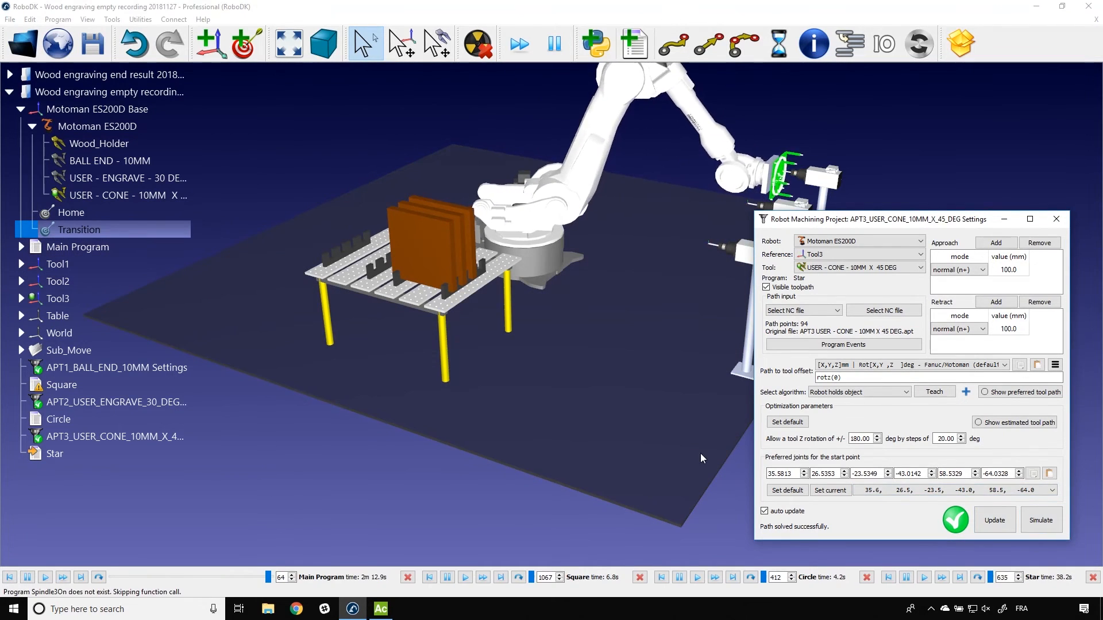
{"action": "left_click", "coordinate": [1055, 219]}
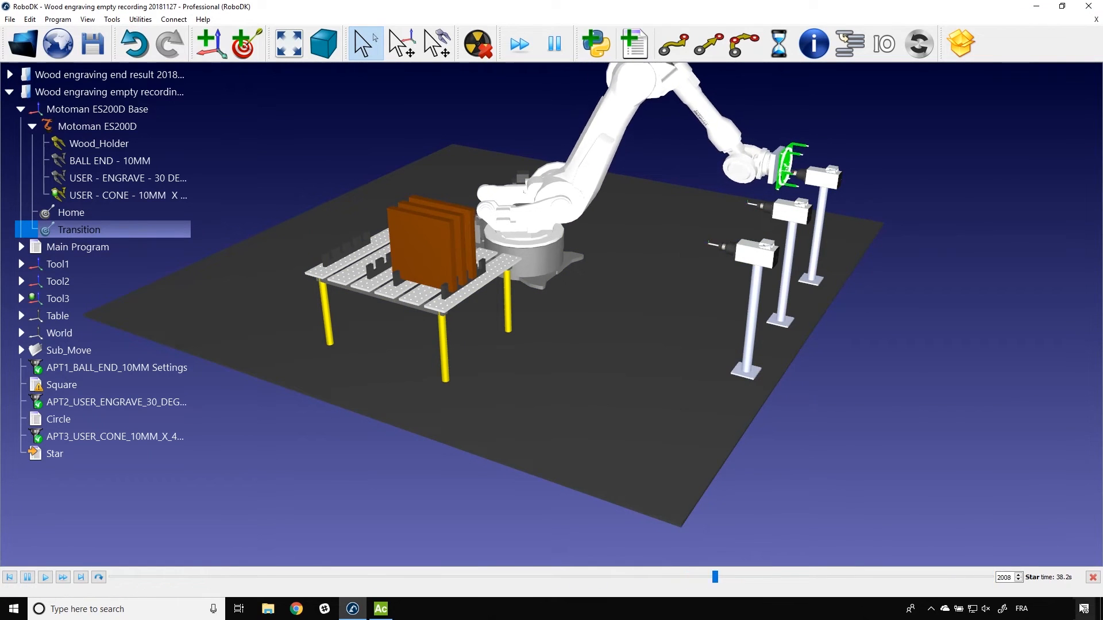
Step: Send the robot to the Home target and run the Main Program with the whole cell in view
{"action": "right_click_drag", "start_coordinate": [854, 452], "coordinate": [752, 471]}
{"action": "scroll", "coordinate": [752, 471], "scroll_direction": "down", "scroll_amount": 2}
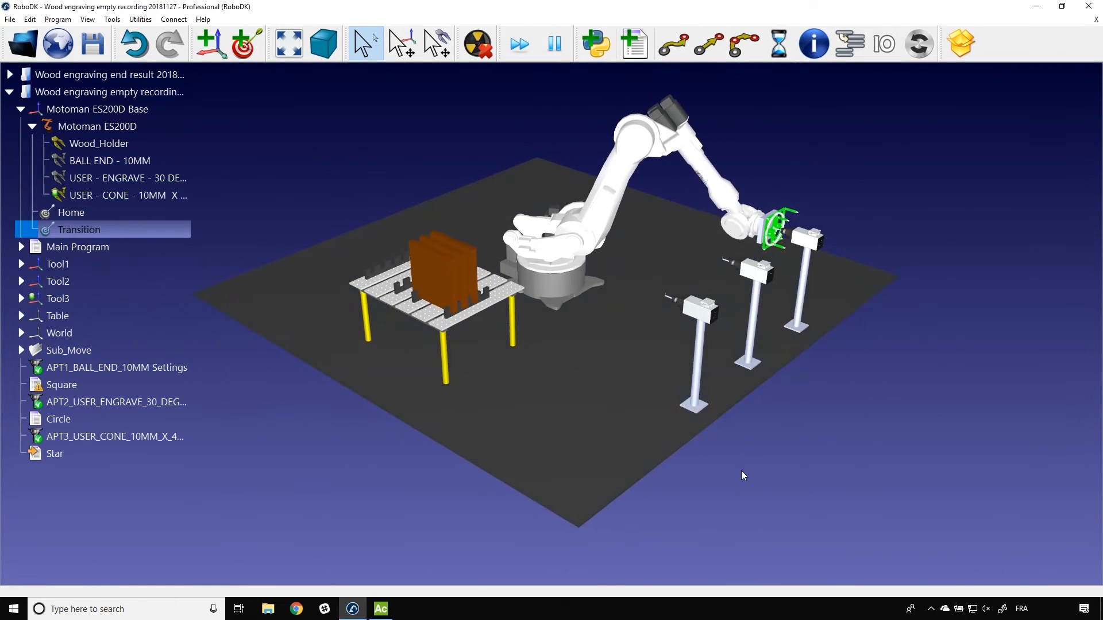
{"action": "middle_click_drag", "start_coordinate": [741, 470], "coordinate": [756, 466]}
{"action": "double_click", "coordinate": [78, 207]}
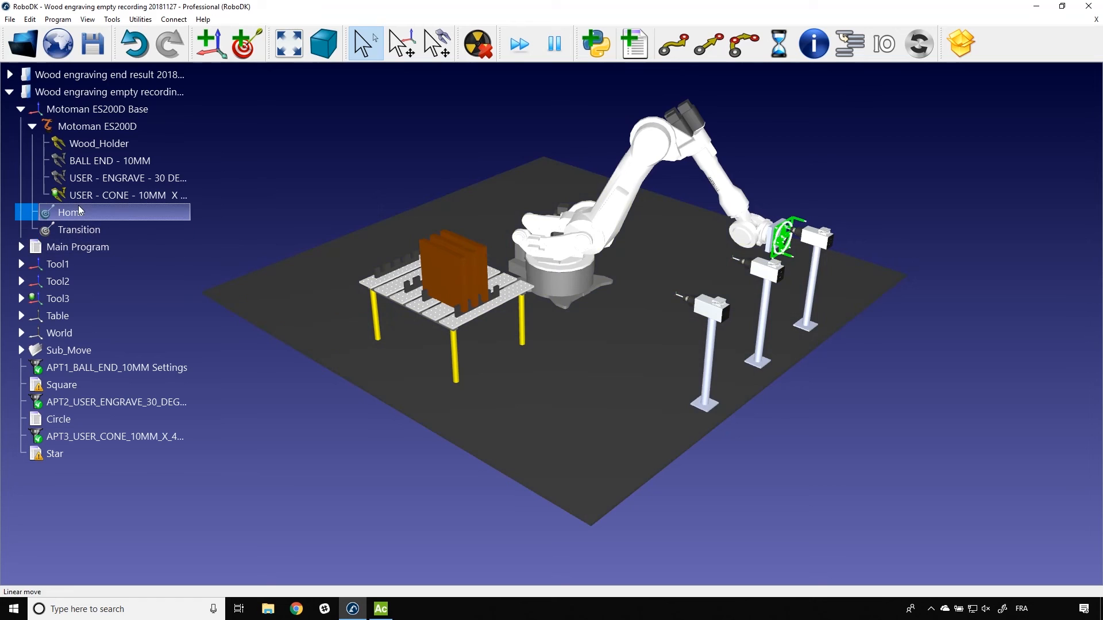
{"action": "double_click", "coordinate": [81, 247]}
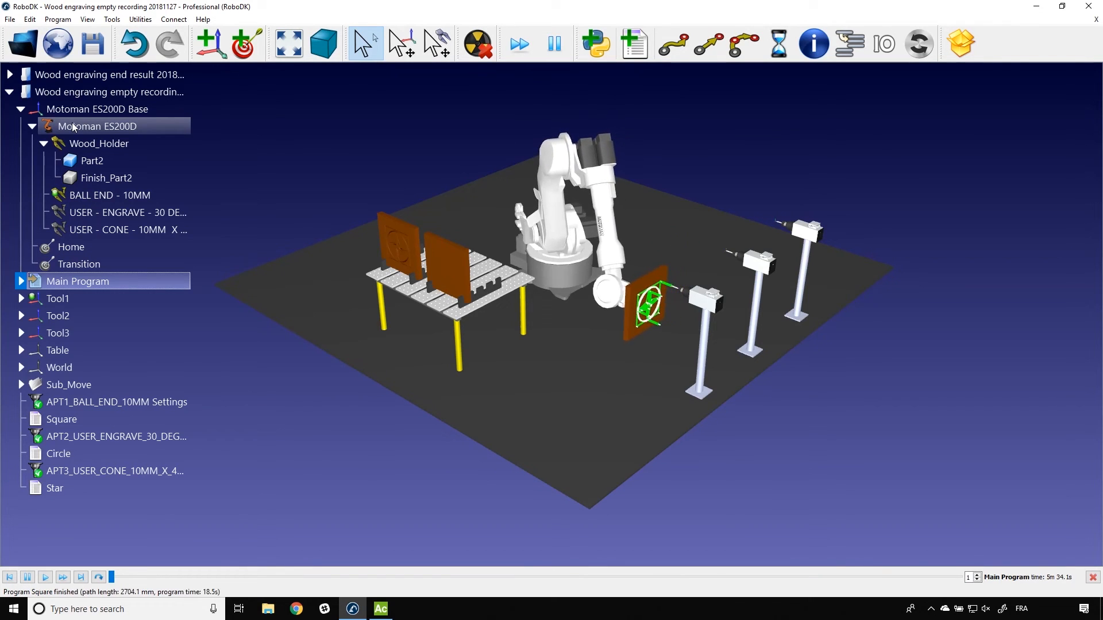
Step: Assign the Motoman post processor to the Motoman ES200D robot
{"action": "right_click", "coordinate": [74, 127]}
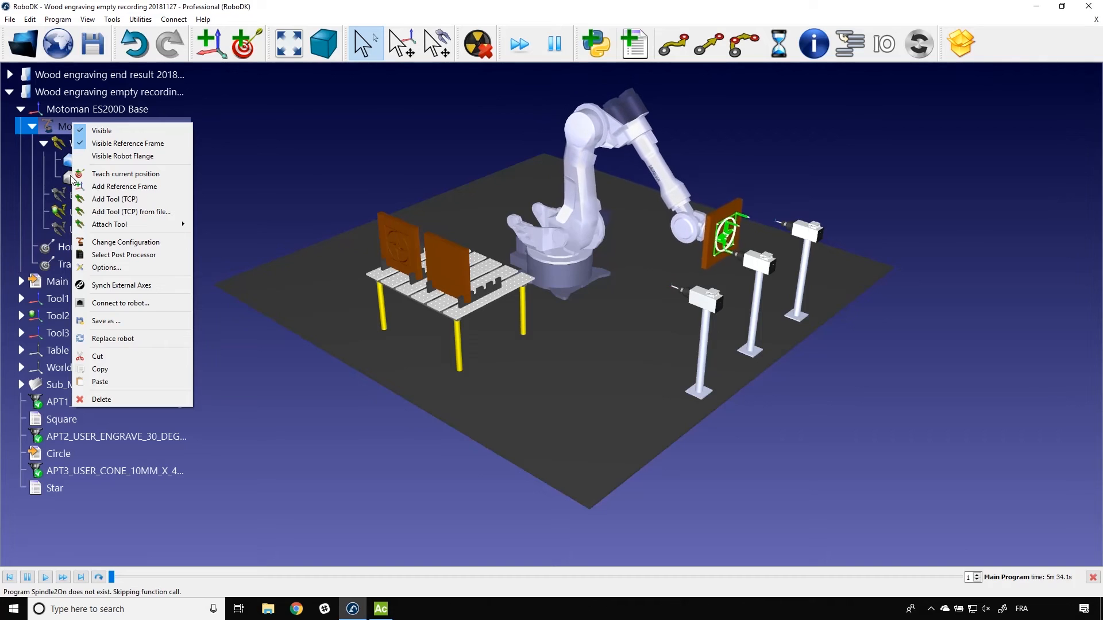
{"action": "left_click", "coordinate": [126, 255]}
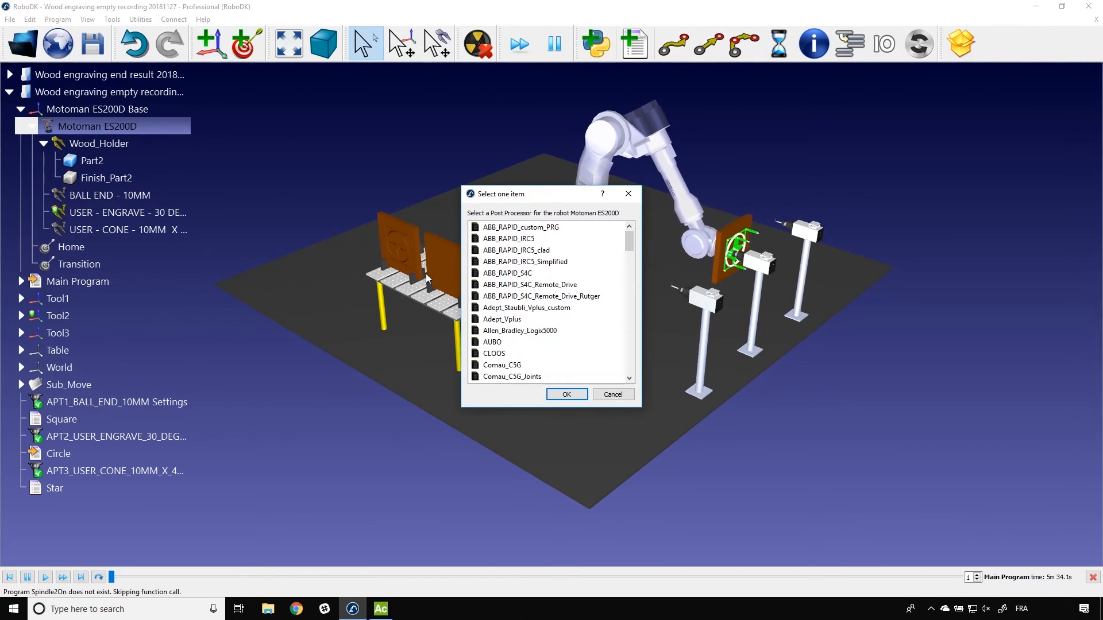
{"action": "left_click_drag", "start_coordinate": [629, 238], "coordinate": [636, 295]}
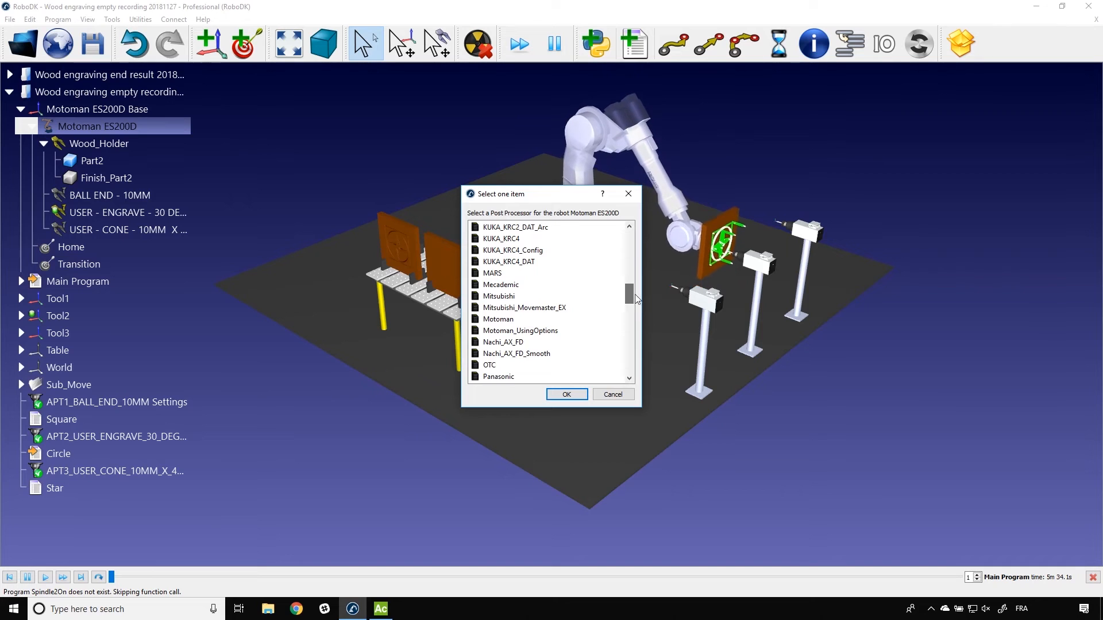
{"action": "left_click", "coordinate": [498, 319]}
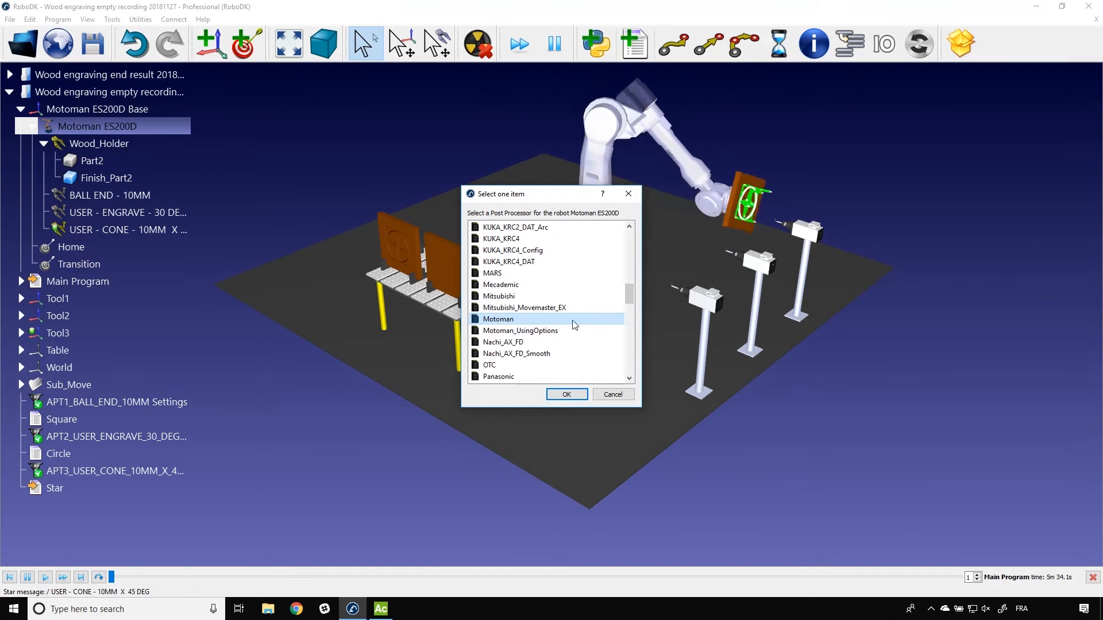
{"action": "left_click", "coordinate": [567, 395]}
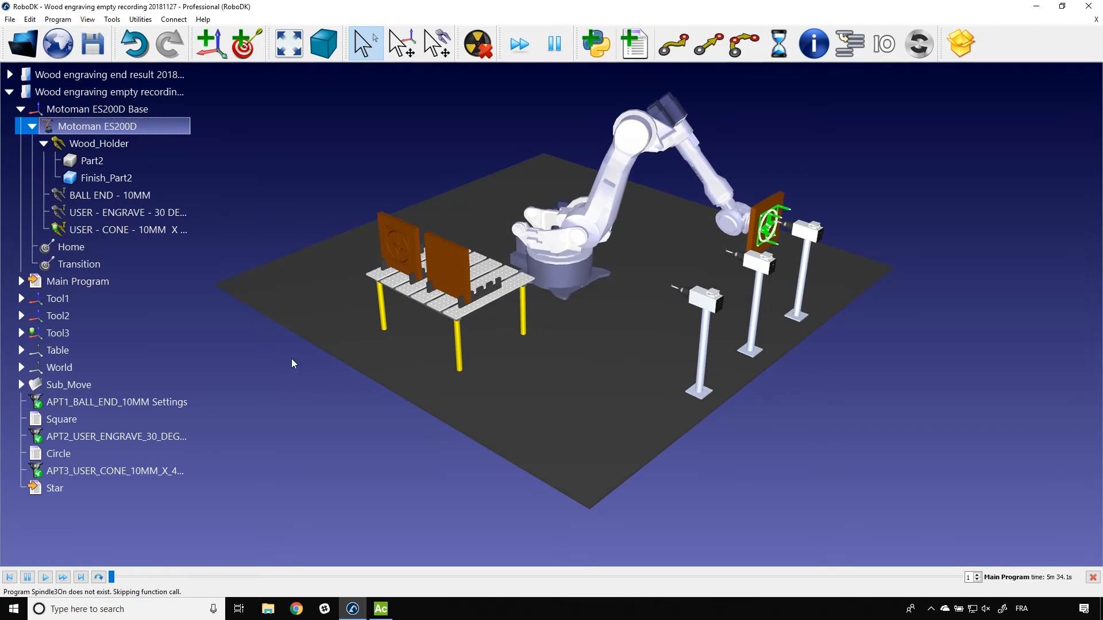
Step: Generate the robot program for Square and read through the resulting SQUARE.JBI code to its end
{"action": "right_click", "coordinate": [58, 420]}
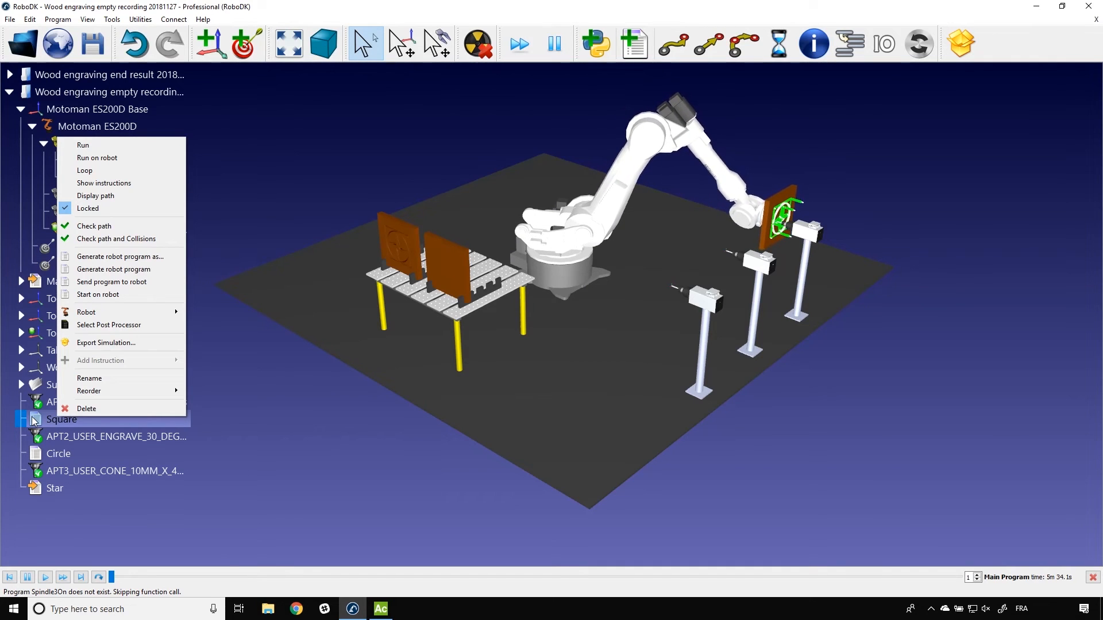
{"action": "left_click", "coordinate": [122, 269]}
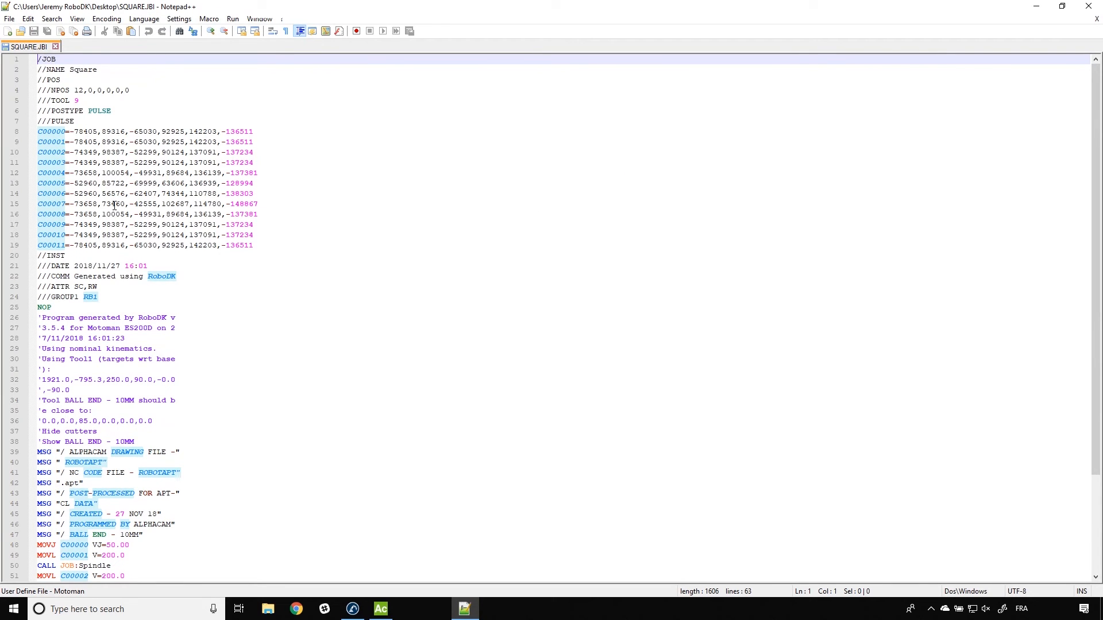
{"action": "scroll", "coordinate": [198, 300], "scroll_direction": "down", "scroll_amount": 4}
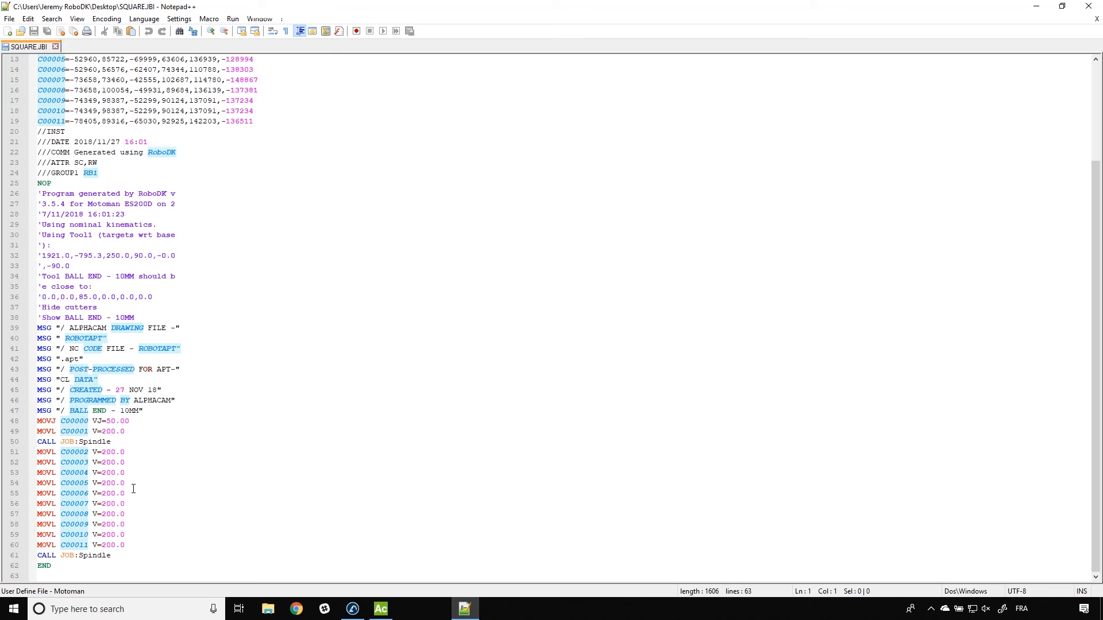
Step: Close the SQUARE.JBI code, generate the robot program for Star, and read through the resulting STAR.JBI code to its end
{"action": "left_click", "coordinate": [1097, 6]}
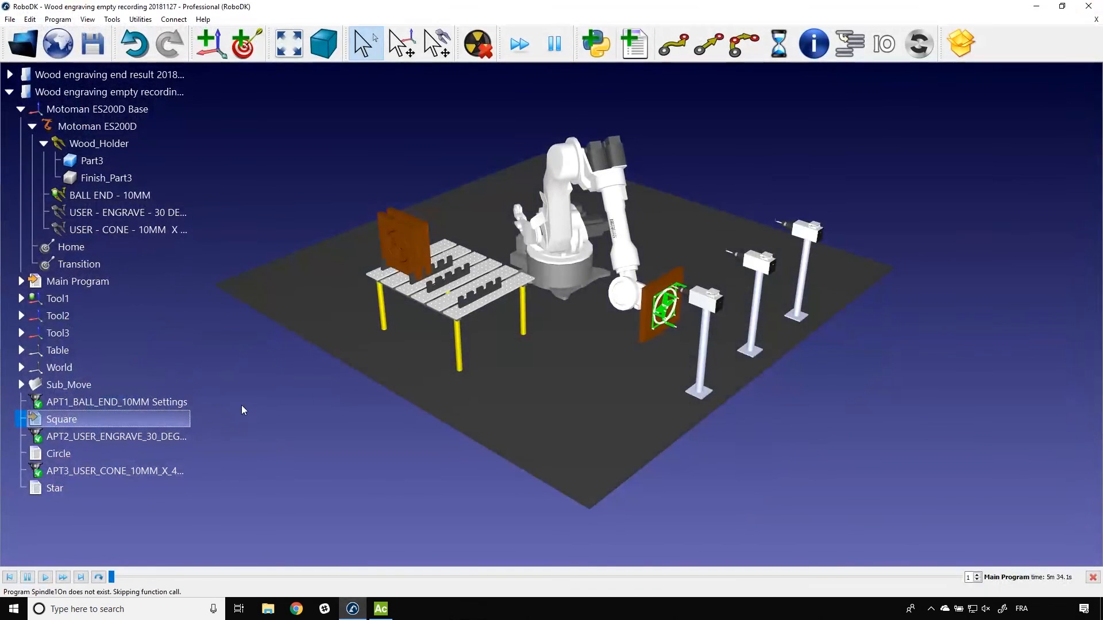
{"action": "right_click", "coordinate": [65, 490]}
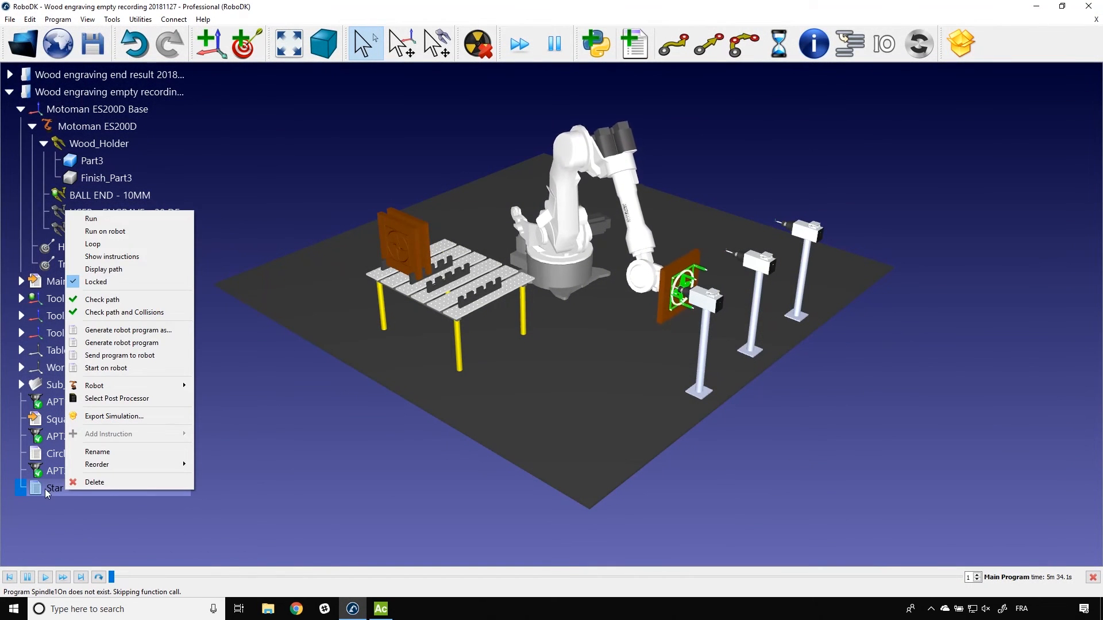
{"action": "left_click", "coordinate": [120, 343]}
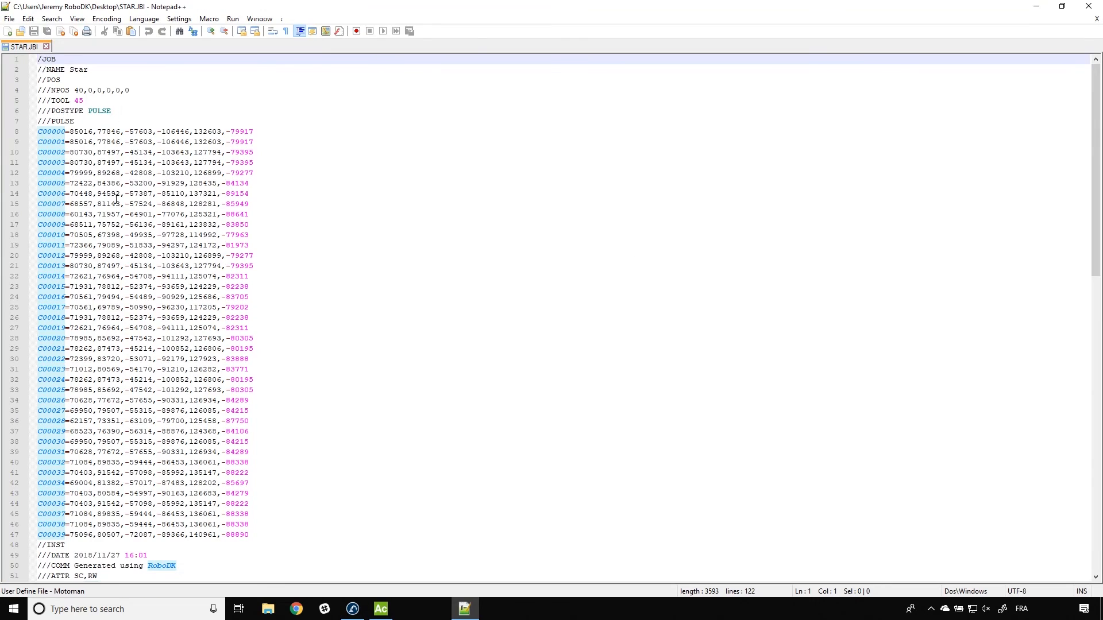
{"action": "scroll", "coordinate": [131, 180], "scroll_direction": "down", "scroll_amount": 3}
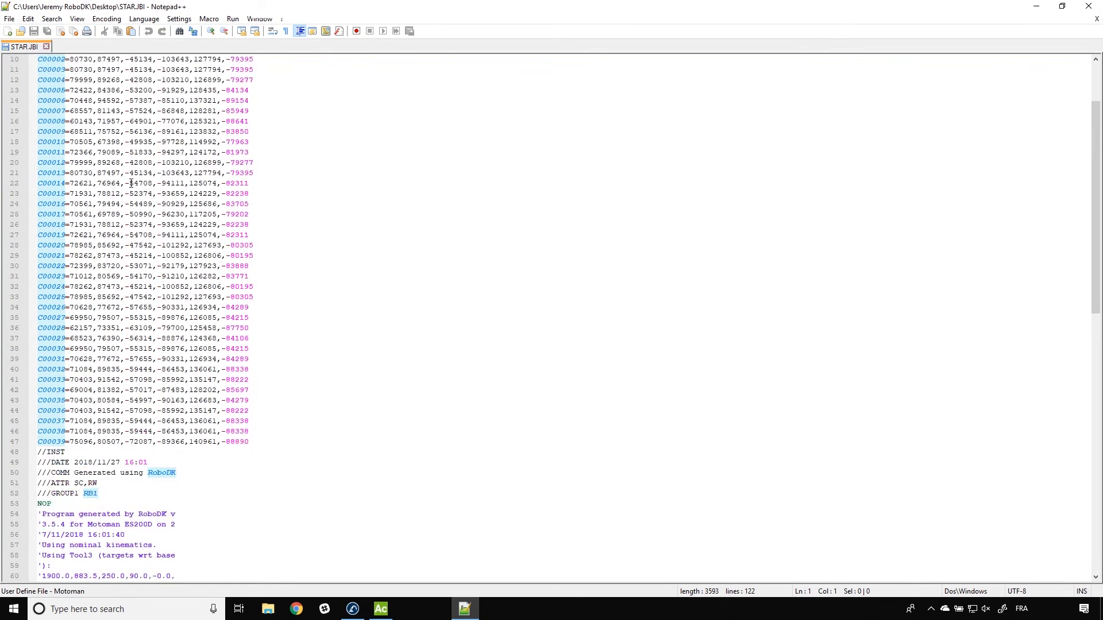
{"action": "scroll", "coordinate": [131, 180], "scroll_direction": "up", "scroll_amount": 2}
{"action": "scroll", "coordinate": [132, 311], "scroll_direction": "down", "scroll_amount": 1}
{"action": "scroll", "coordinate": [132, 311], "scroll_direction": "down", "scroll_amount": 20}
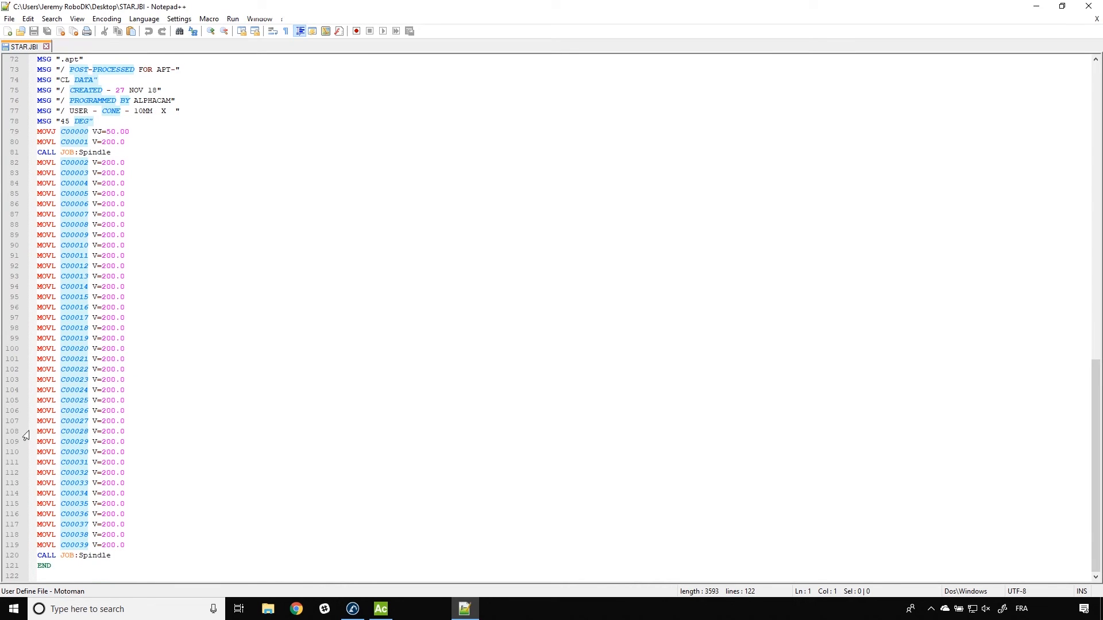
{"action": "left_click", "coordinate": [1089, 8]}
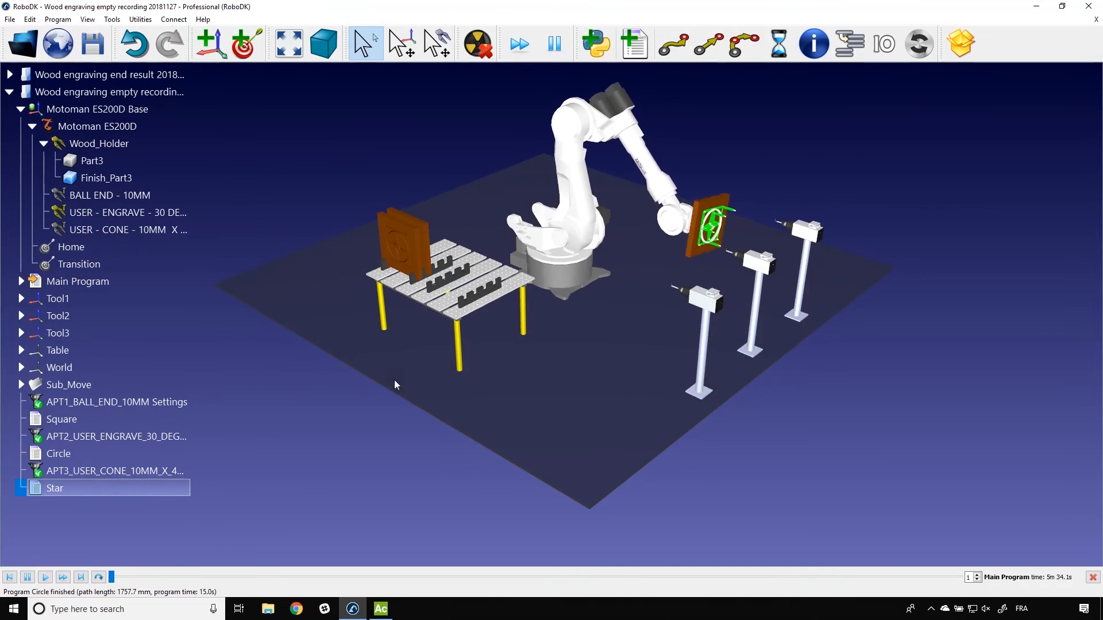
Step: Examine the engraved wood parts on the table up close while the Main Program simulation runs
{"action": "middle_click_drag", "start_coordinate": [375, 415], "coordinate": [409, 408]}
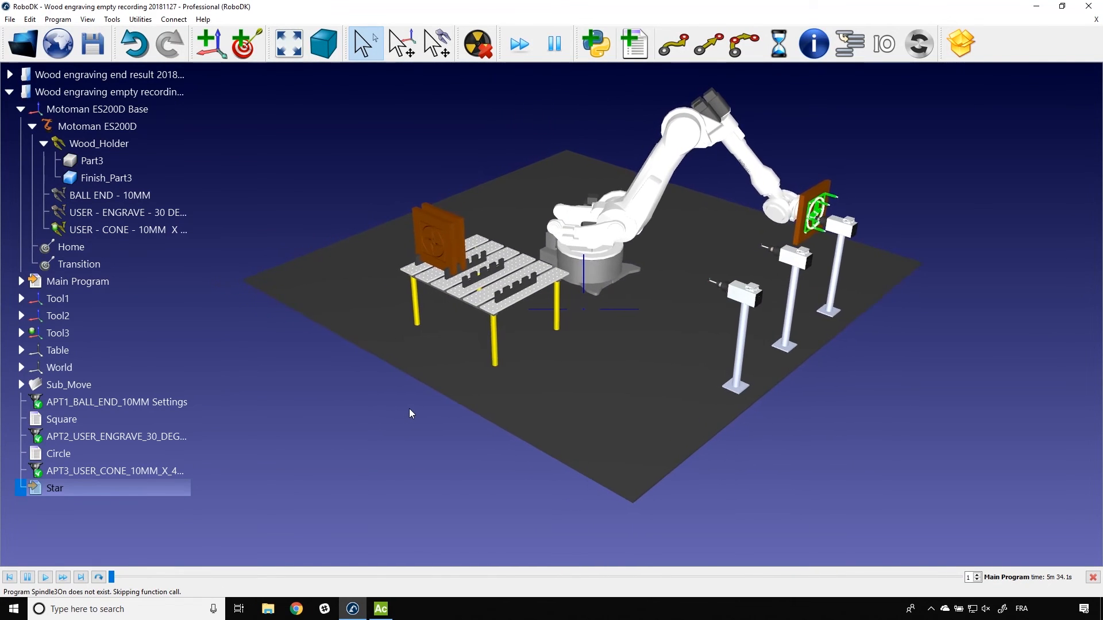
{"action": "left_click_drag", "start_coordinate": [409, 409], "coordinate": [472, 372]}
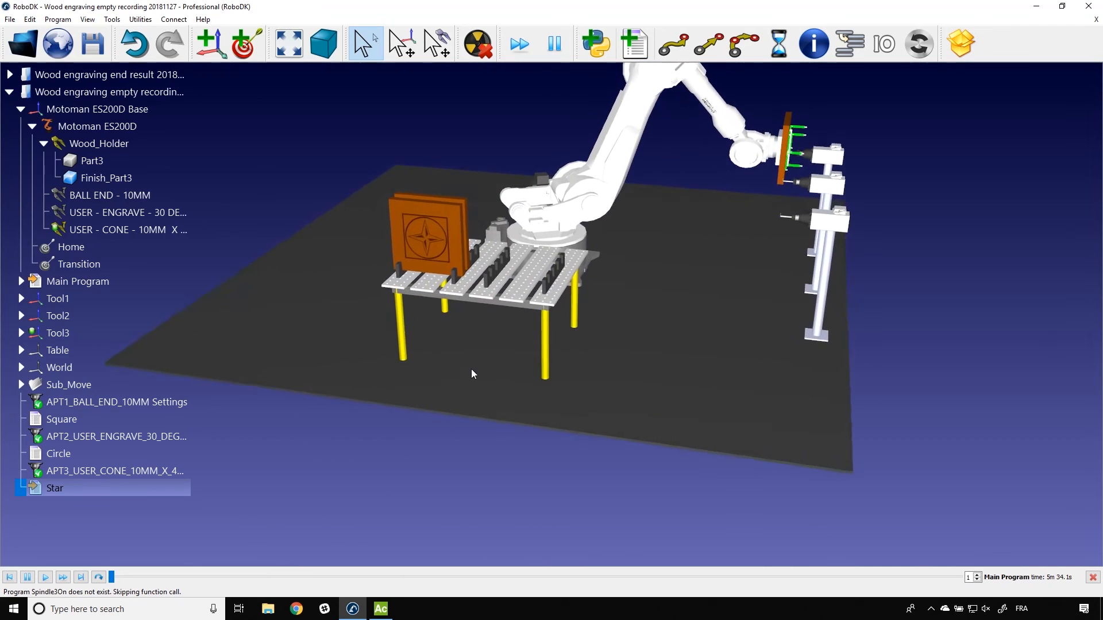
{"action": "middle_click_drag", "start_coordinate": [471, 369], "coordinate": [510, 372]}
{"action": "right_click_drag", "start_coordinate": [510, 373], "coordinate": [501, 360]}
{"action": "scroll", "coordinate": [508, 339], "scroll_direction": "up", "scroll_amount": 2}
{"action": "middle_click_drag", "start_coordinate": [510, 333], "coordinate": [543, 342]}
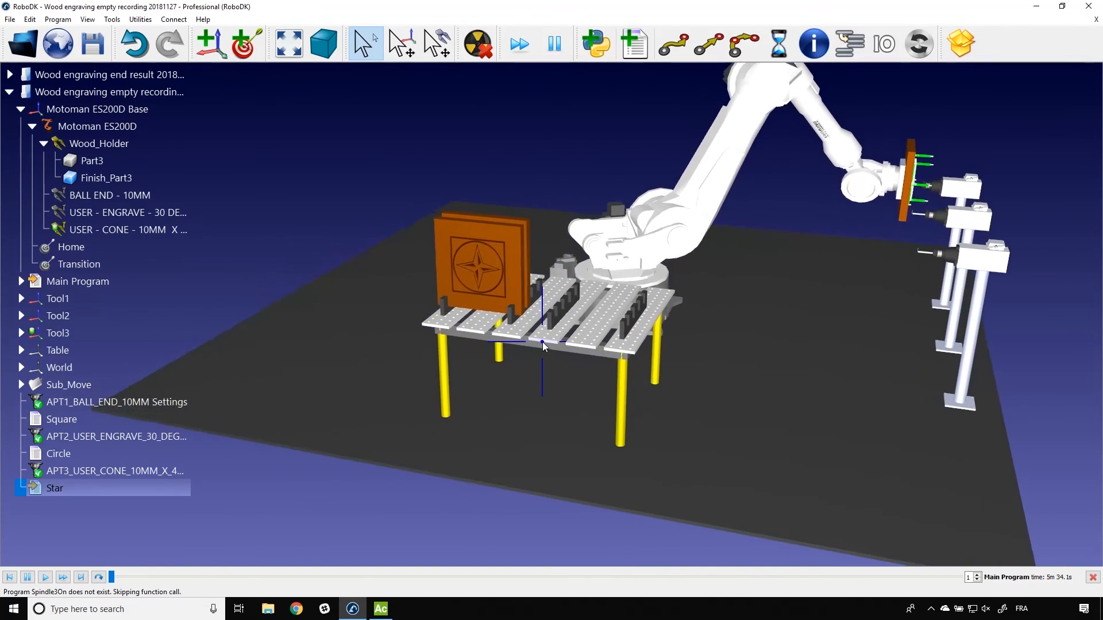
{"action": "right_click_drag", "start_coordinate": [543, 343], "coordinate": [546, 285]}
{"action": "scroll", "coordinate": [548, 273], "scroll_direction": "up", "scroll_amount": 5}
{"action": "right_click_drag", "start_coordinate": [566, 227], "coordinate": [562, 234]}
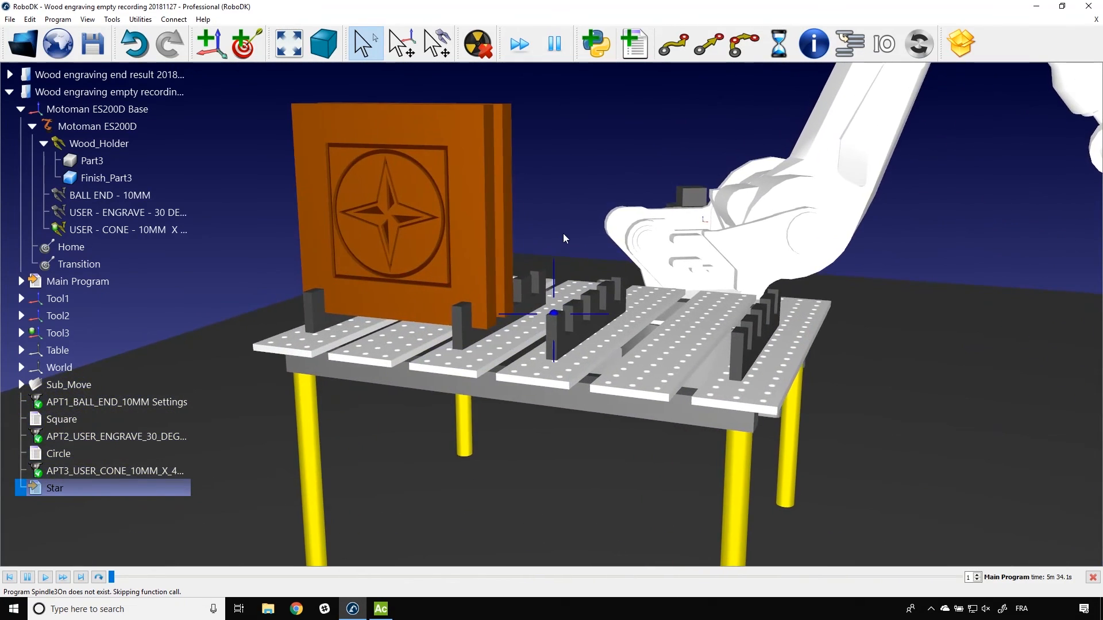
{"action": "scroll", "coordinate": [563, 234], "scroll_direction": "down", "scroll_amount": 1}
{"action": "scroll", "coordinate": [574, 239], "scroll_direction": "down", "scroll_amount": 3}
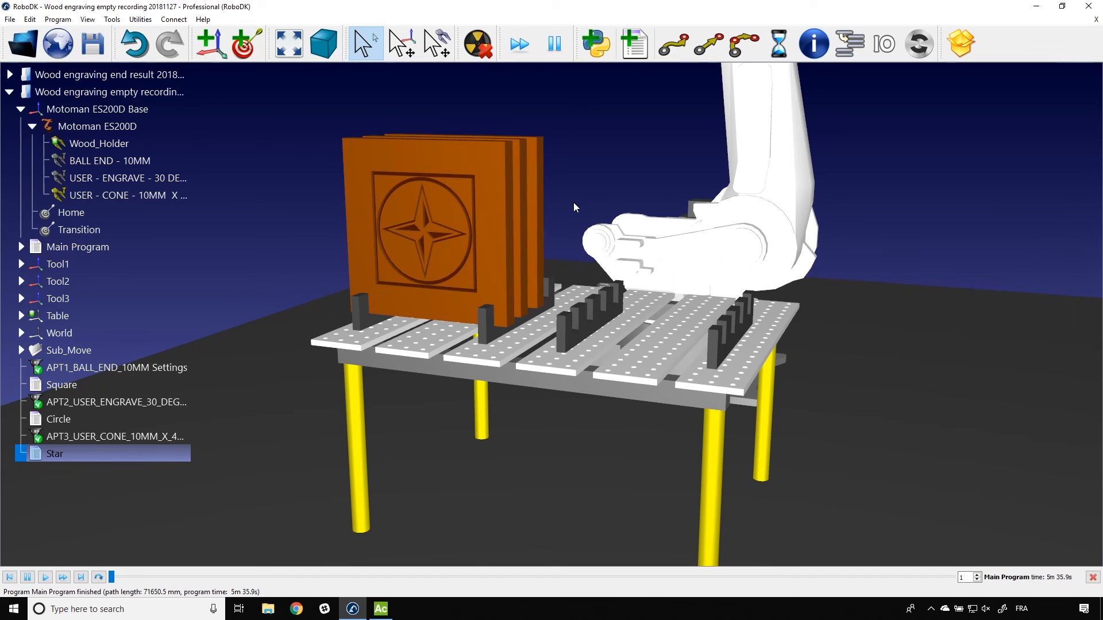
Step: Make the unengraved Part1 under the Table frame visible and hide Finish_Part1
{"action": "left_click", "coordinate": [327, 192]}
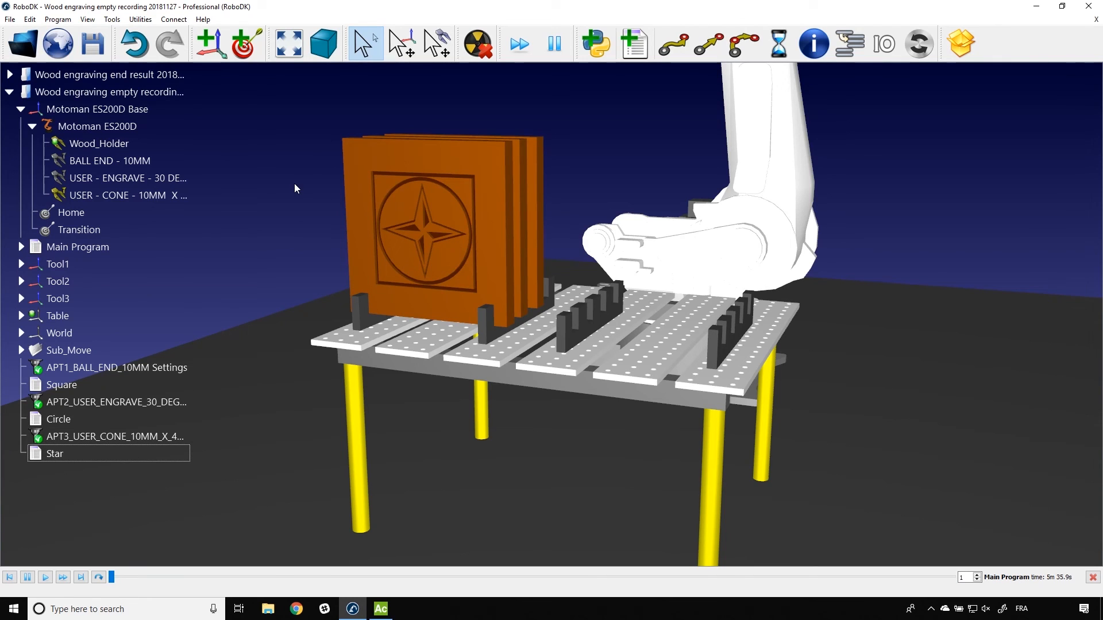
{"action": "left_click", "coordinate": [21, 316]}
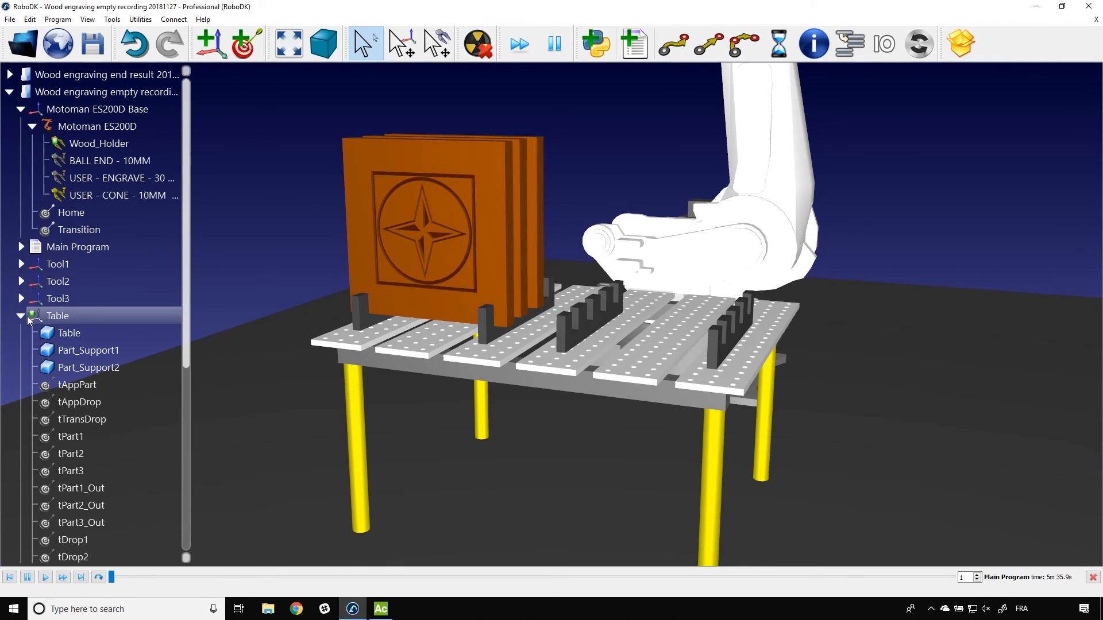
{"action": "left_click_drag", "start_coordinate": [184, 310], "coordinate": [196, 505]}
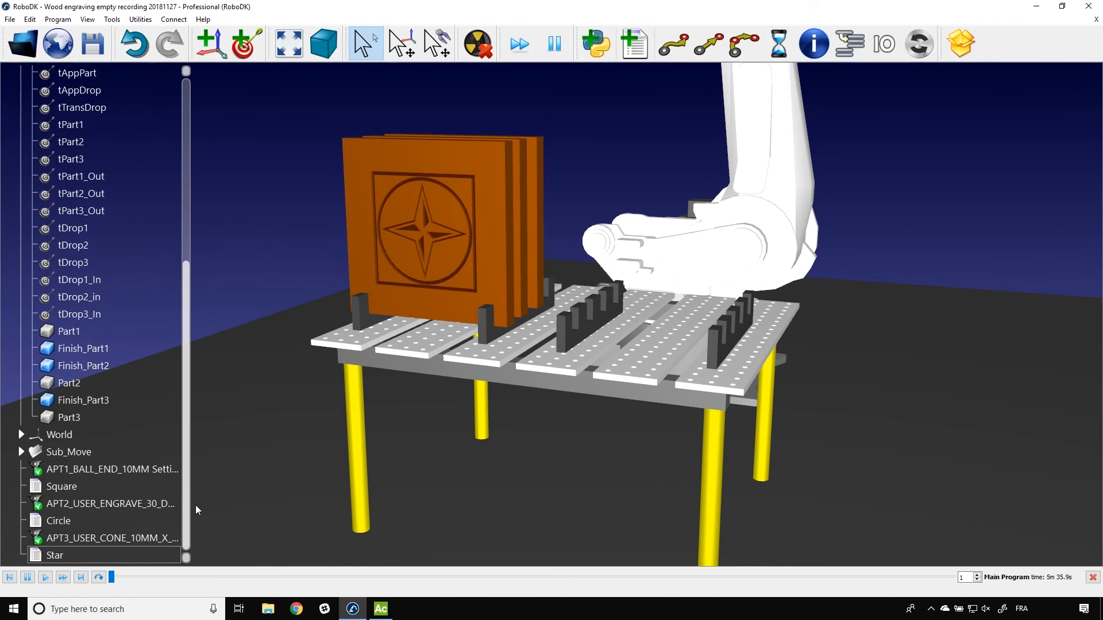
{"action": "left_click", "coordinate": [350, 205]}
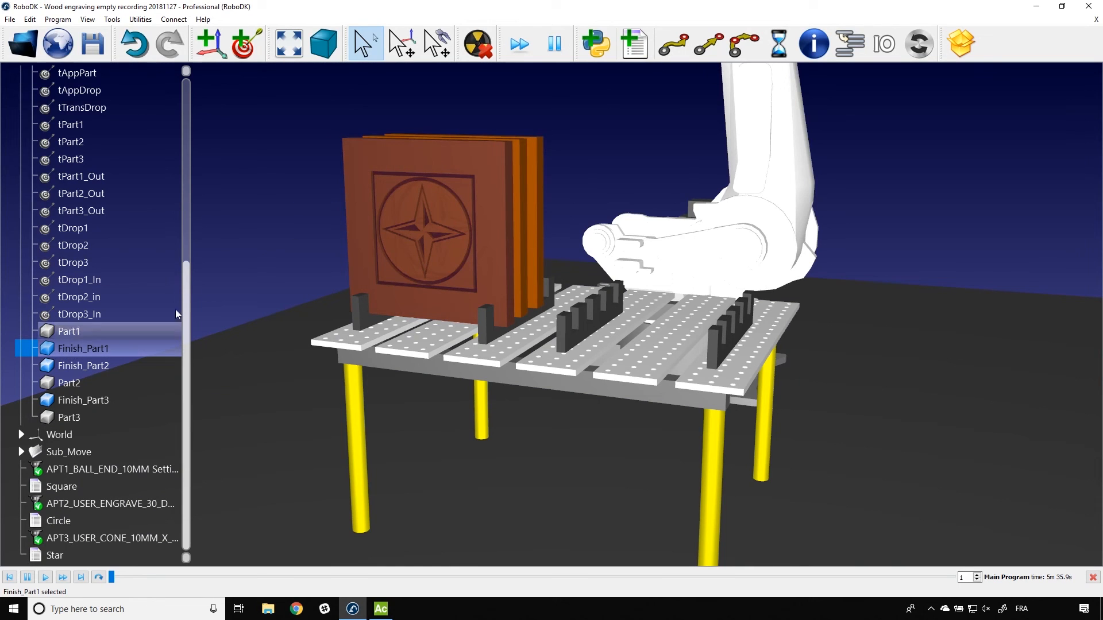
{"action": "left_click", "coordinate": [186, 288]}
{"action": "right_click", "coordinate": [95, 335]}
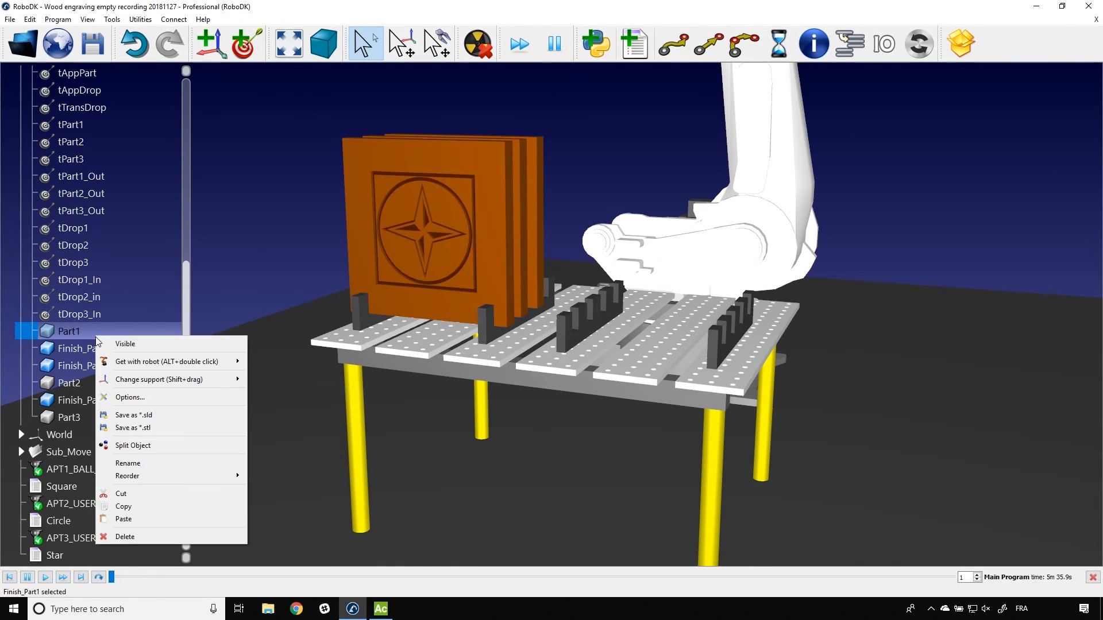
{"action": "left_click", "coordinate": [115, 343]}
{"action": "right_click", "coordinate": [111, 348]}
{"action": "left_click", "coordinate": [102, 354]}
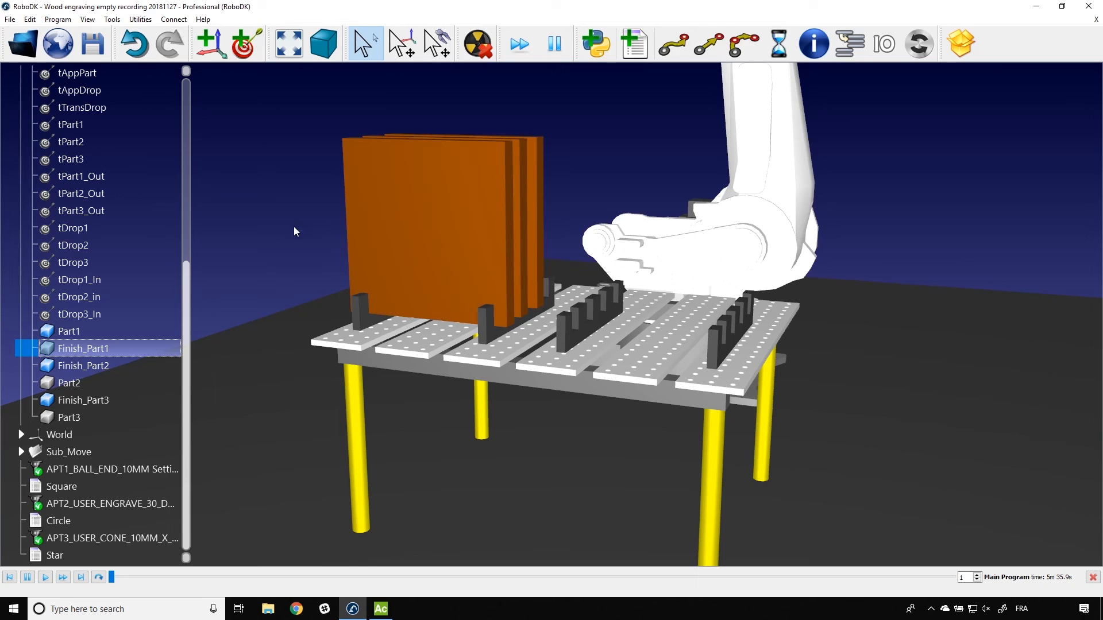
{"action": "left_click", "coordinate": [211, 278]}
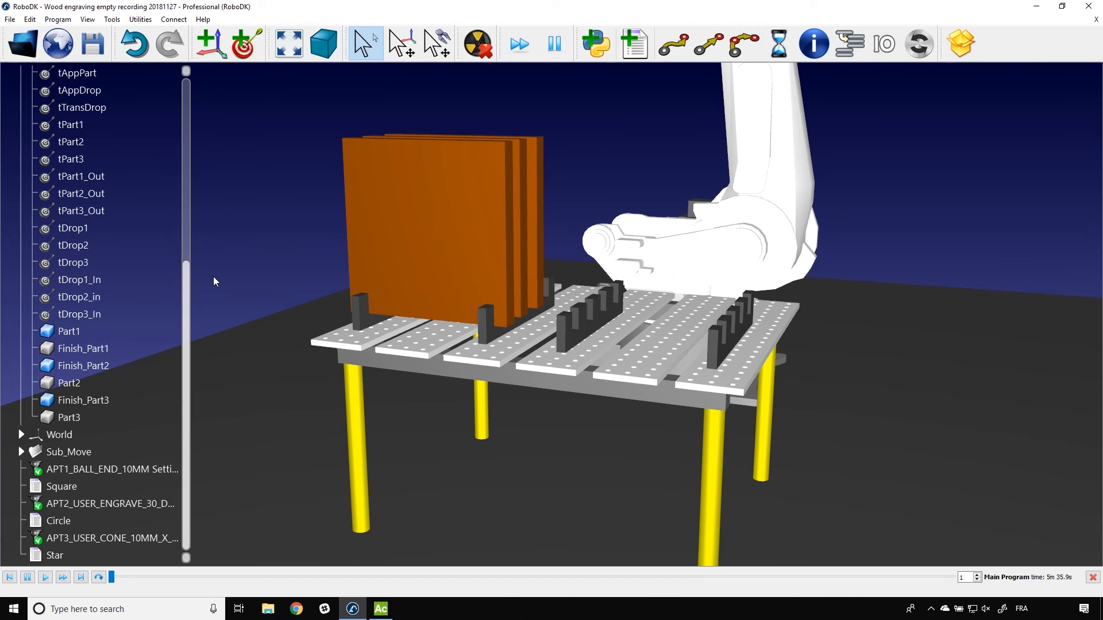
Step: Make Finish_Part1 visible again and hide Part1, restoring the engraved part on the table
{"action": "right_click", "coordinate": [79, 343]}
{"action": "left_click", "coordinate": [104, 349]}
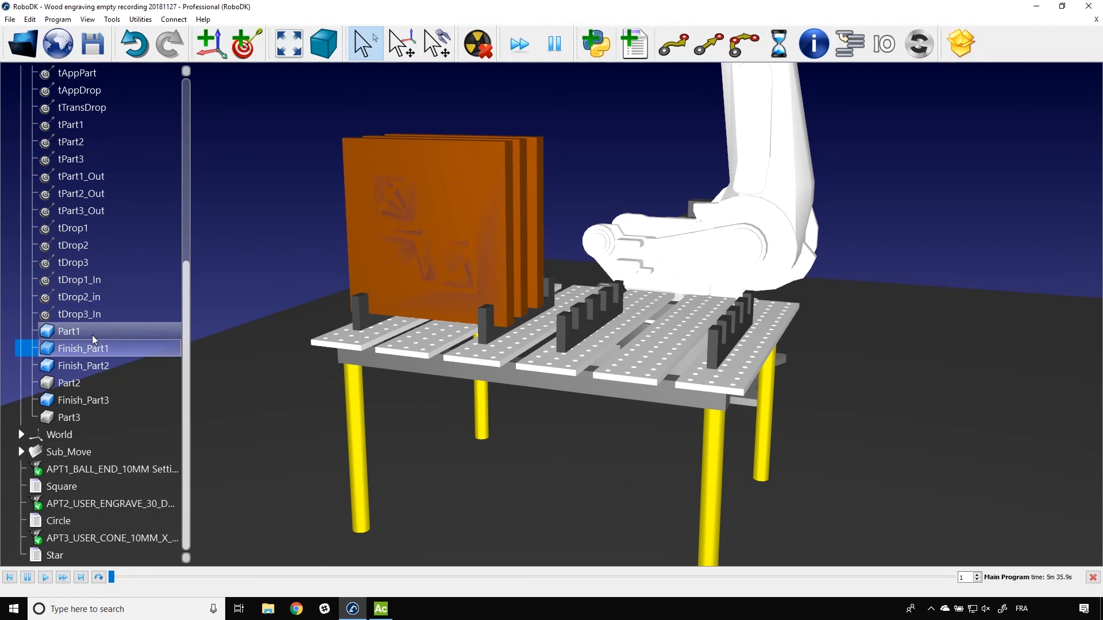
{"action": "right_click", "coordinate": [93, 332]}
{"action": "left_click", "coordinate": [108, 345]}
{"action": "left_click", "coordinate": [251, 238]}
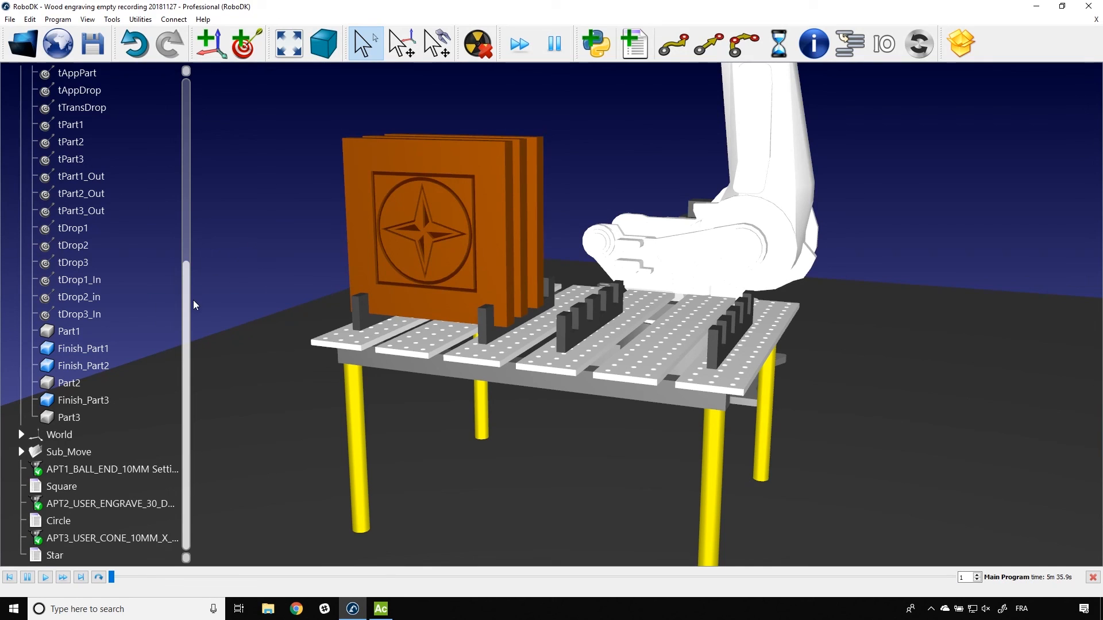
{"action": "left_click_drag", "start_coordinate": [184, 304], "coordinate": [208, 211]}
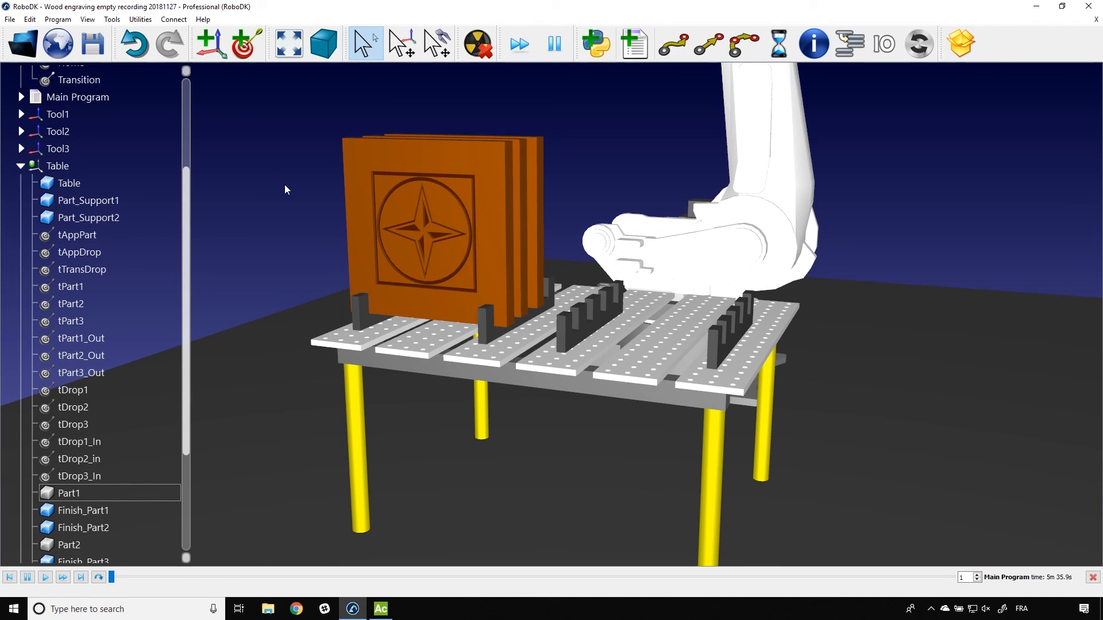
{"action": "scroll", "coordinate": [285, 184], "scroll_direction": "down", "scroll_amount": 5}
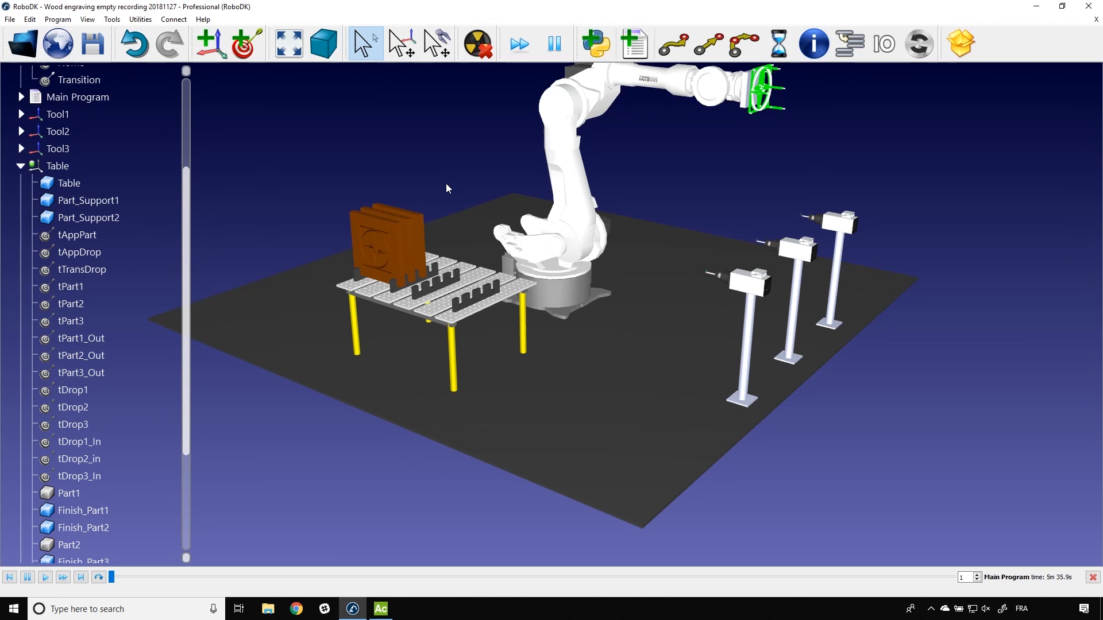